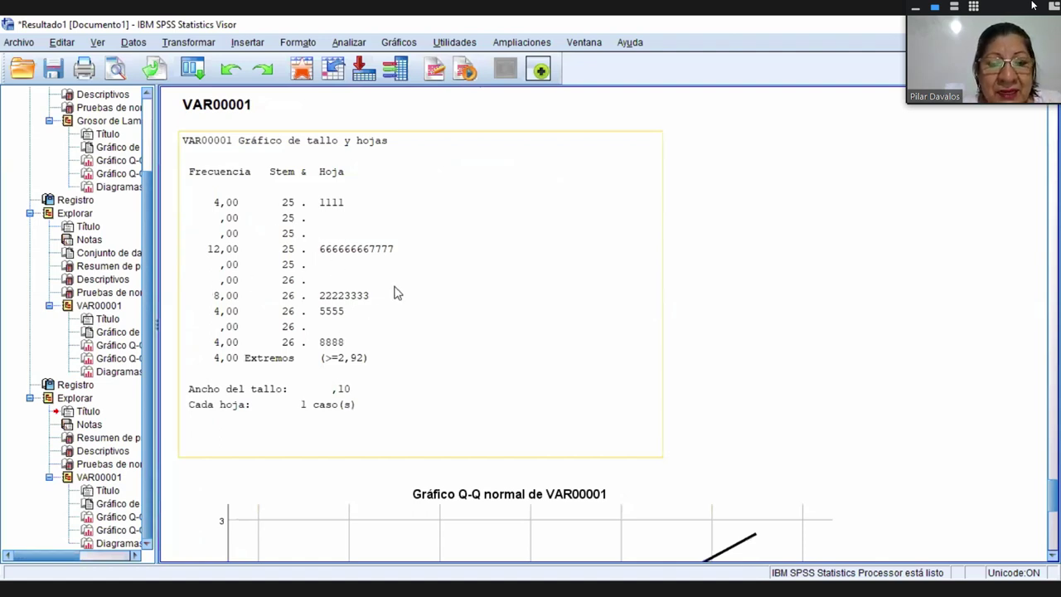
Review the Explorar output for VAR00001, from the stem-and-leaf, Q-Q and box plots back to the normality tests and descriptives.
{"action": "scroll", "coordinate": [394, 293], "scroll_direction": "down", "scroll_amount": 5}
{"action": "scroll", "coordinate": [395, 292], "scroll_direction": "down", "scroll_amount": 1}
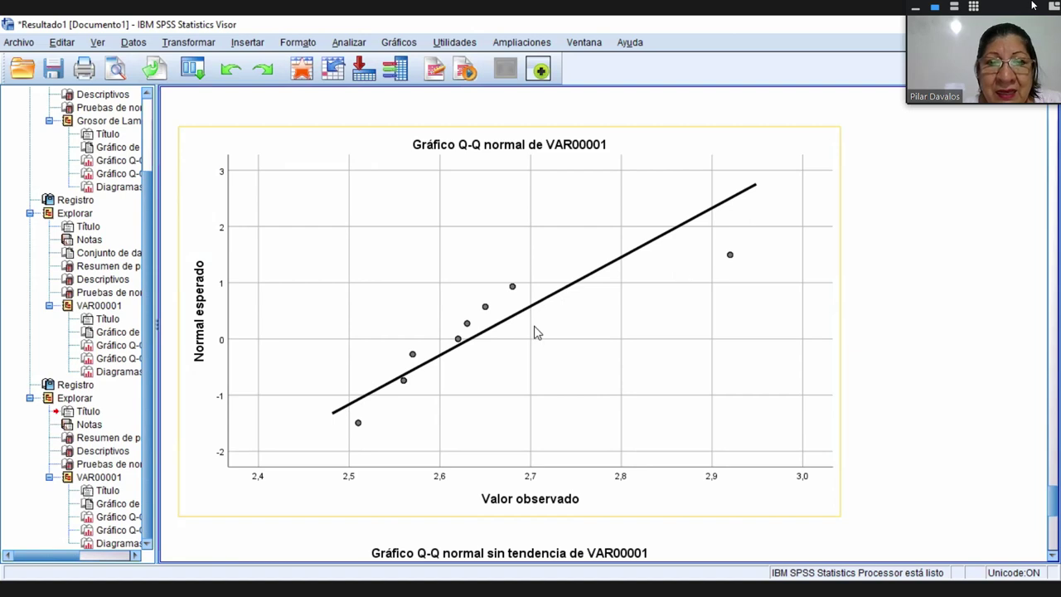
{"action": "scroll", "coordinate": [541, 330], "scroll_direction": "down", "scroll_amount": 5}
{"action": "scroll", "coordinate": [534, 331], "scroll_direction": "down", "scroll_amount": 5}
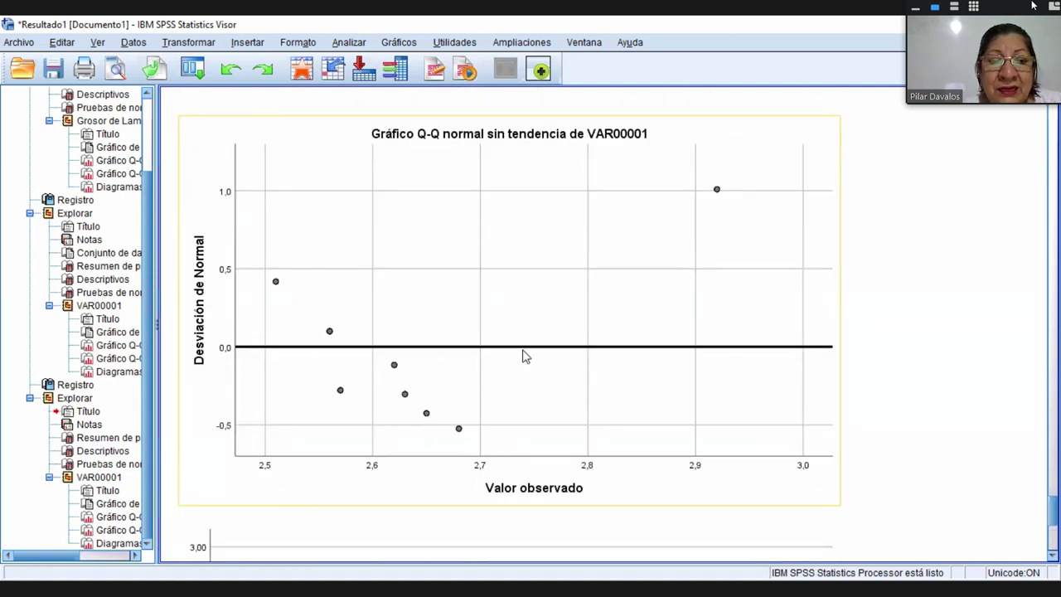
{"action": "scroll", "coordinate": [474, 333], "scroll_direction": "down", "scroll_amount": 9}
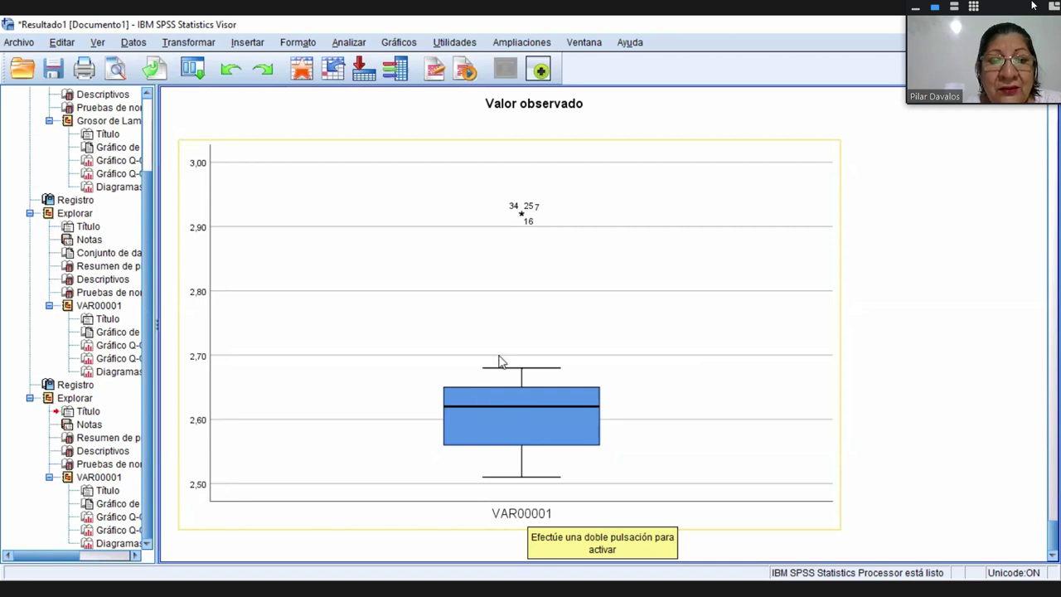
{"action": "scroll", "coordinate": [499, 361], "scroll_direction": "up", "scroll_amount": 10}
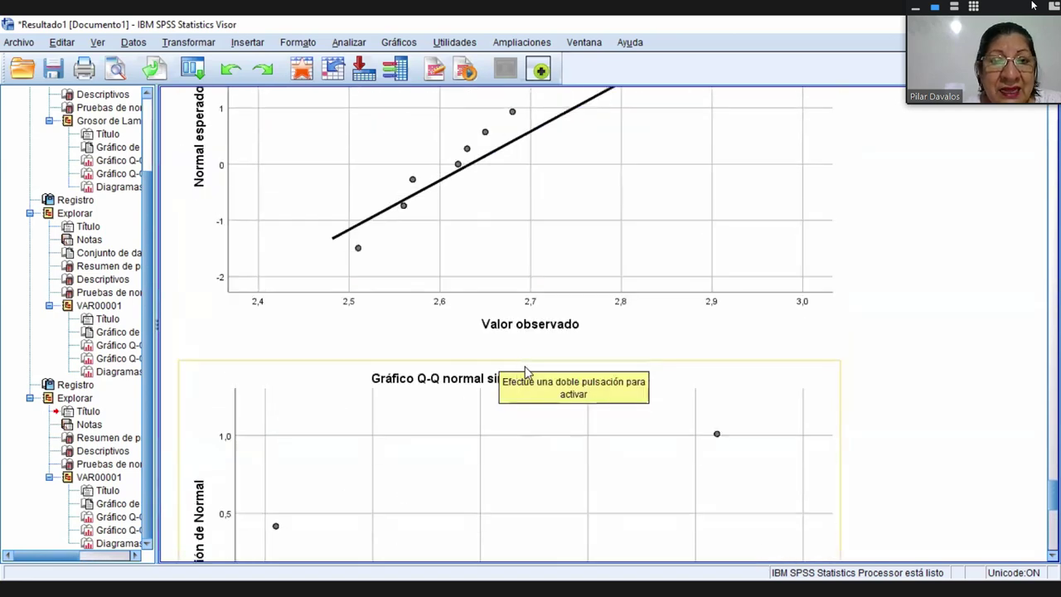
{"action": "scroll", "coordinate": [526, 371], "scroll_direction": "up", "scroll_amount": 12}
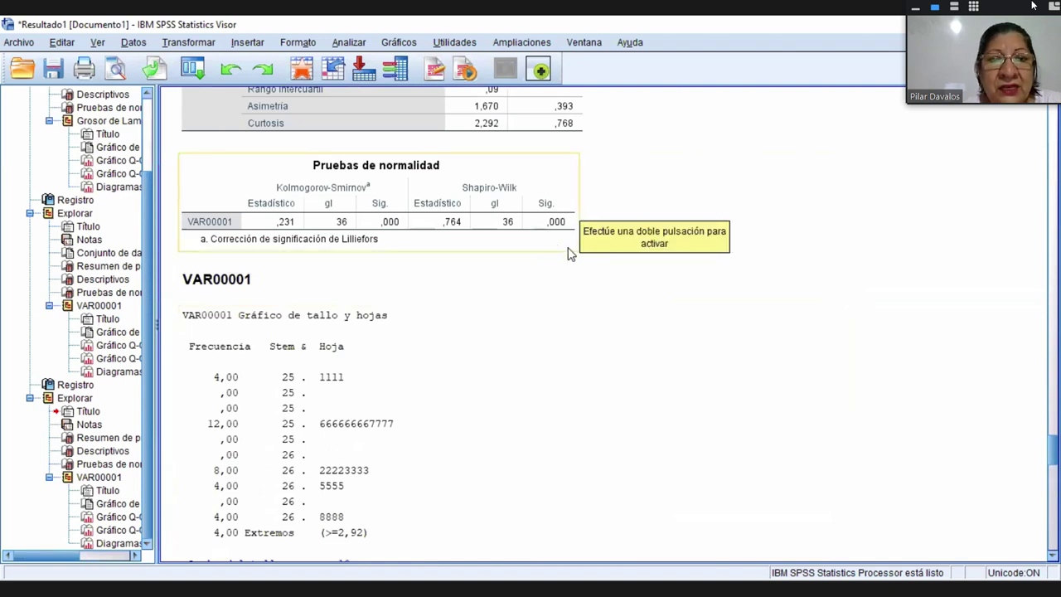
{"action": "scroll", "coordinate": [570, 254], "scroll_direction": "up", "scroll_amount": 3}
{"action": "scroll", "coordinate": [568, 253], "scroll_direction": "up", "scroll_amount": 6}
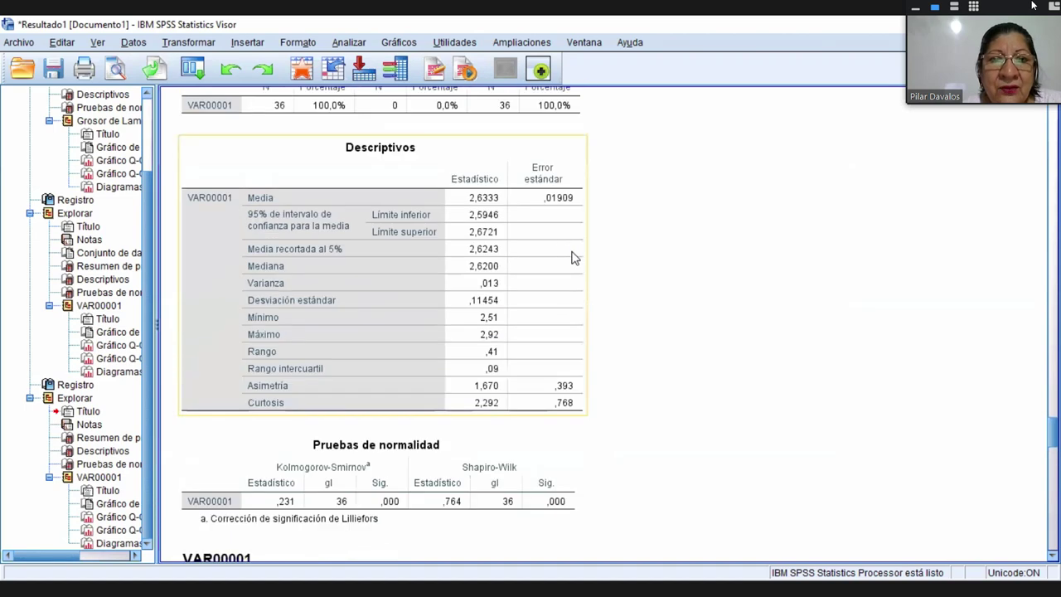
{"action": "scroll", "coordinate": [602, 314], "scroll_direction": "up", "scroll_amount": 1}
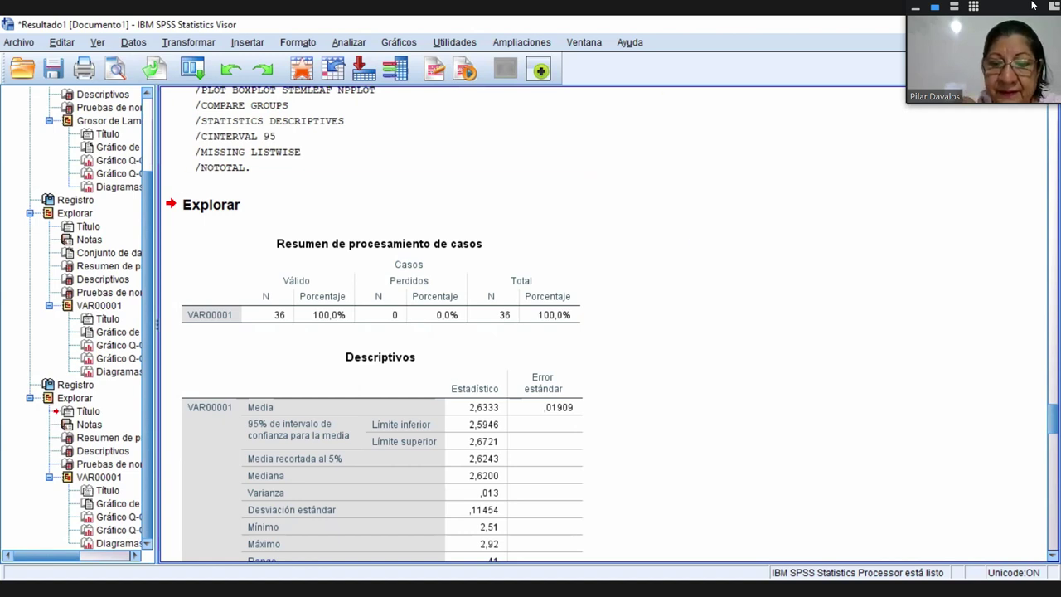
{"action": "left_click", "coordinate": [1033, 5]}
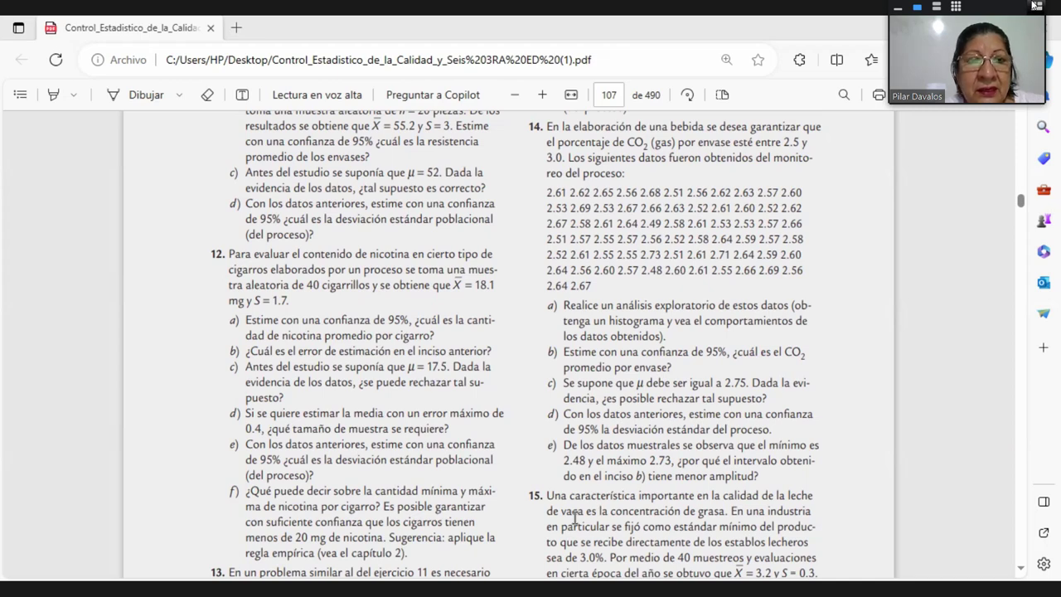
Switch back to the SPSS Statistics viewer and delete all the earlier output under Resultado.
{"action": "key", "text": "alt+Tab"}
{"action": "scroll", "coordinate": [617, 272], "scroll_direction": "up", "scroll_amount": 15}
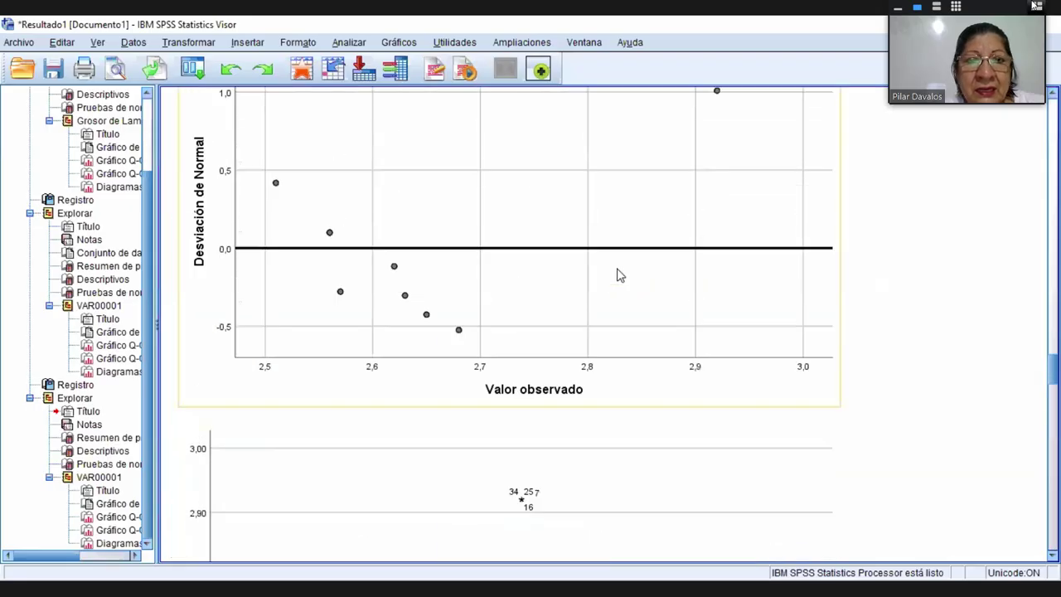
{"action": "scroll", "coordinate": [621, 271], "scroll_direction": "up", "scroll_amount": 20}
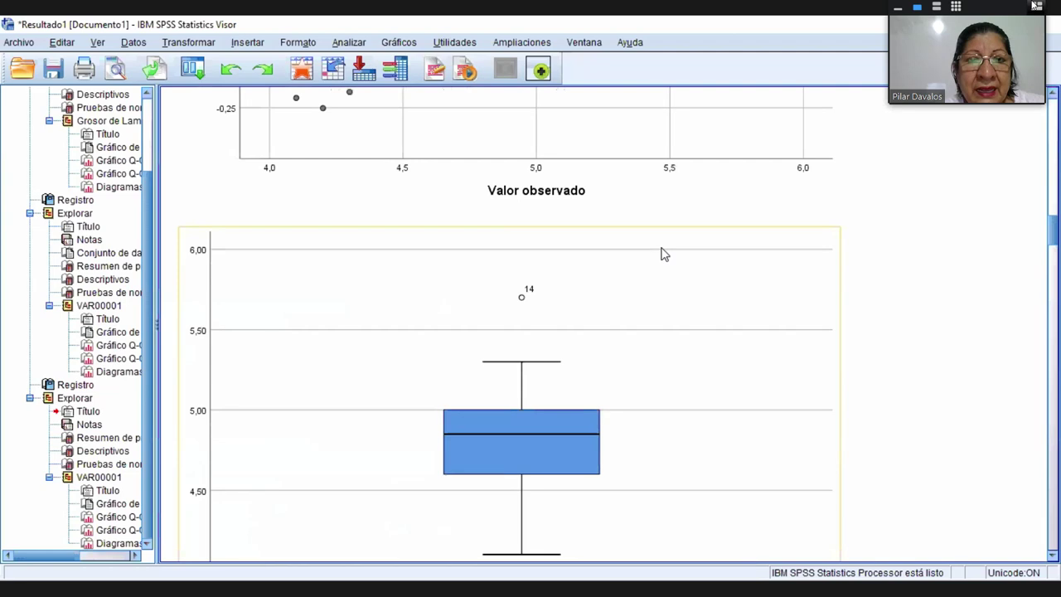
{"action": "scroll", "coordinate": [661, 254], "scroll_direction": "up", "scroll_amount": 15}
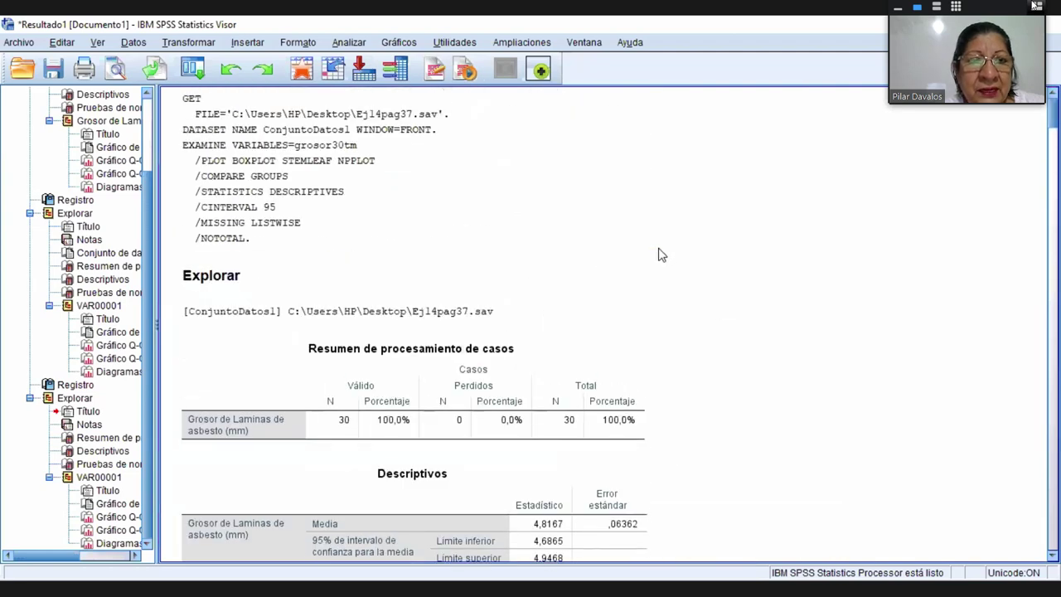
{"action": "left_click_drag", "start_coordinate": [148, 180], "coordinate": [144, 80]}
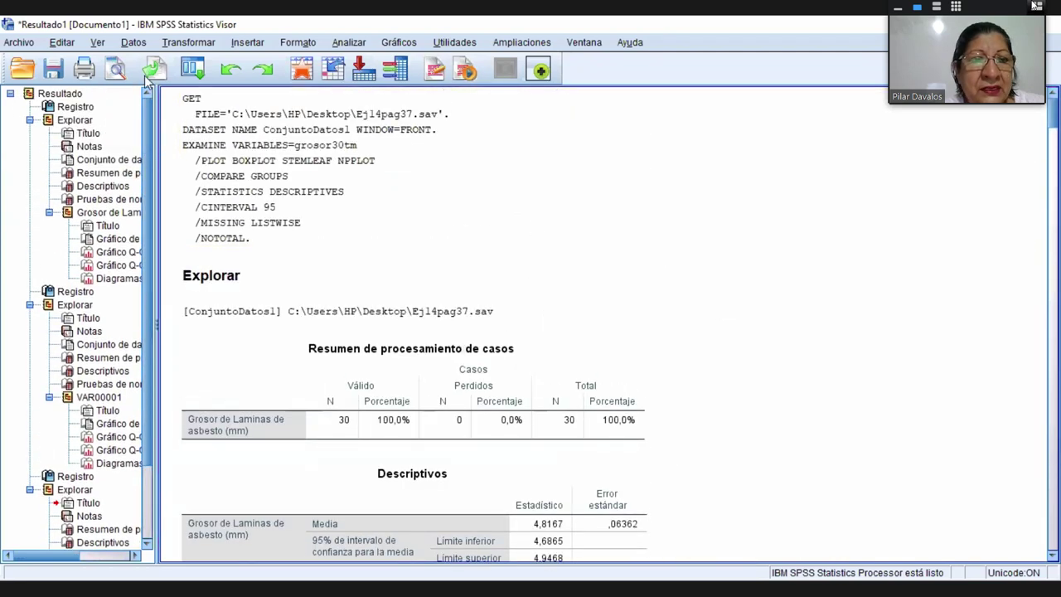
{"action": "left_click", "coordinate": [48, 98]}
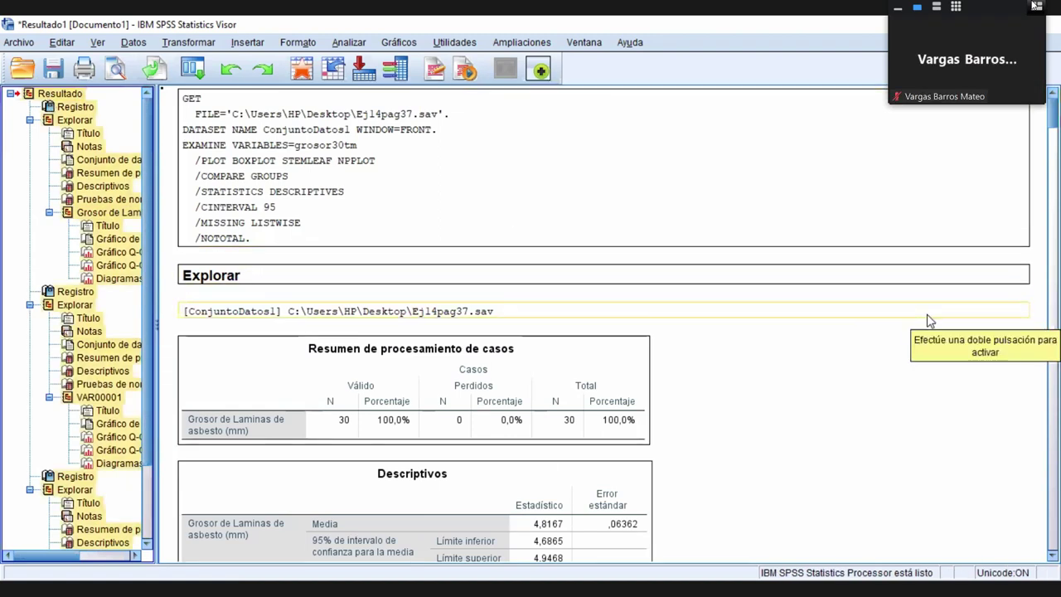
{"action": "key", "text": "Delete"}
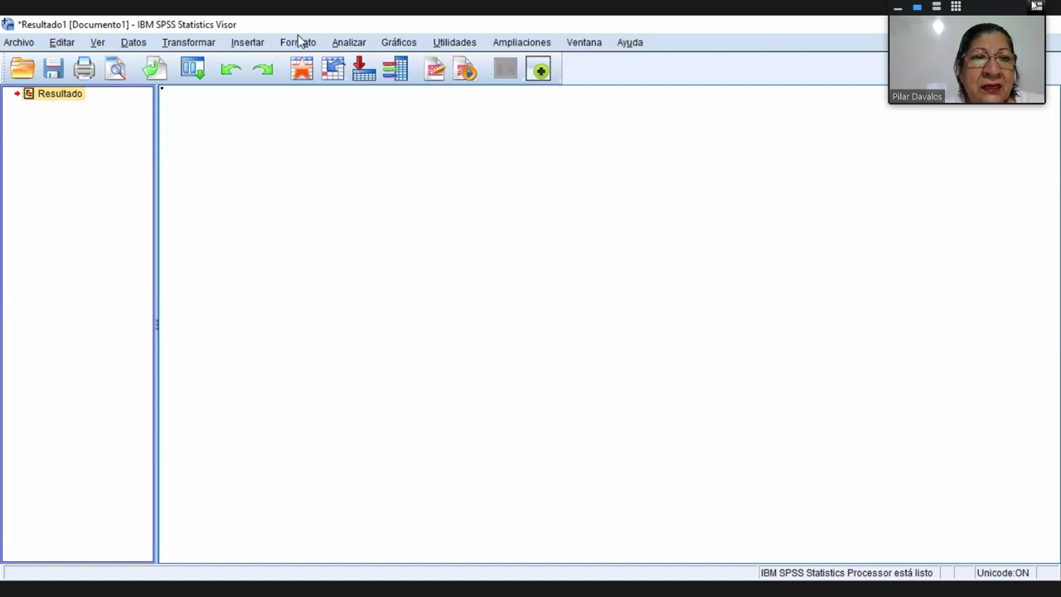
{"action": "left_click", "coordinate": [352, 43]}
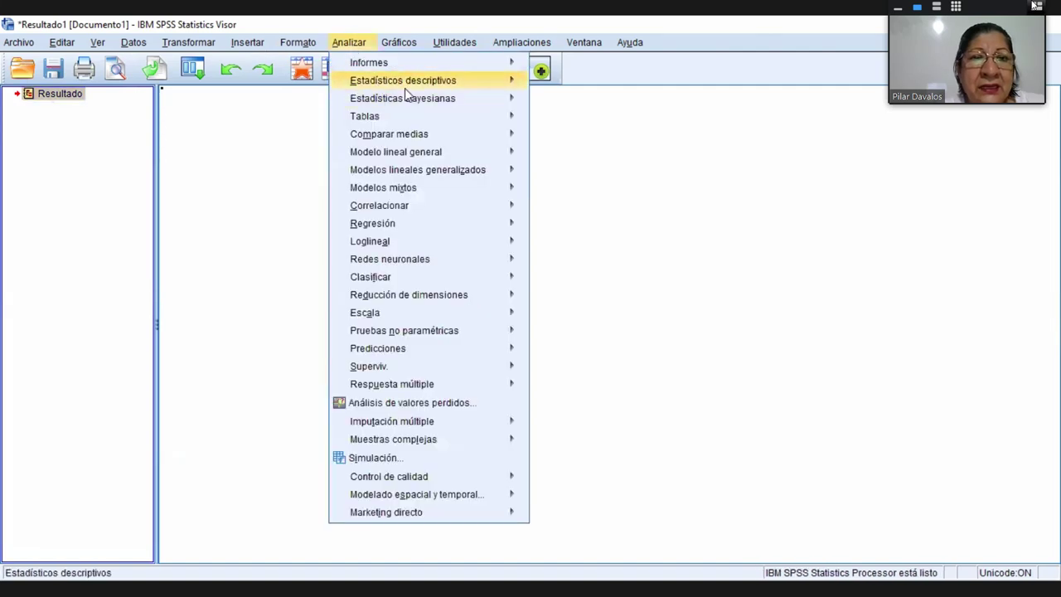
{"action": "mouse_move", "coordinate": [428, 81]}
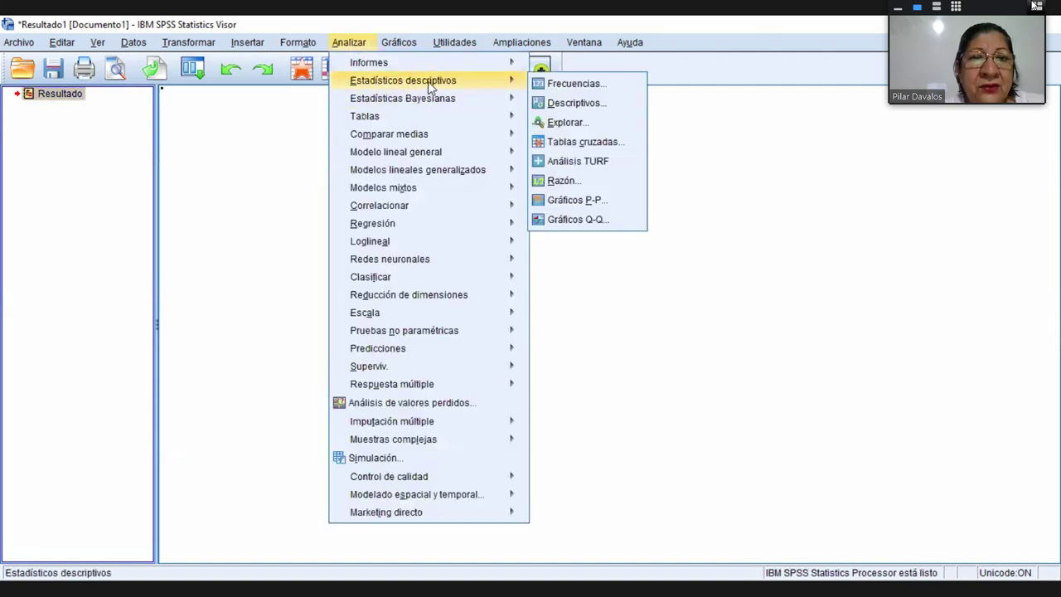
{"action": "left_click", "coordinate": [591, 104]}
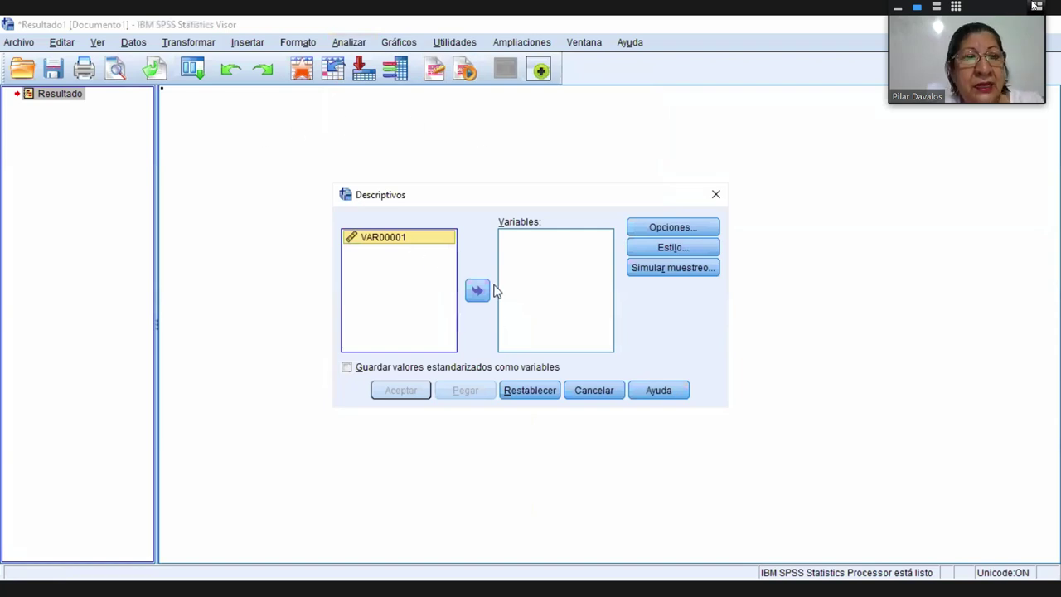
{"action": "key", "text": "Escape"}
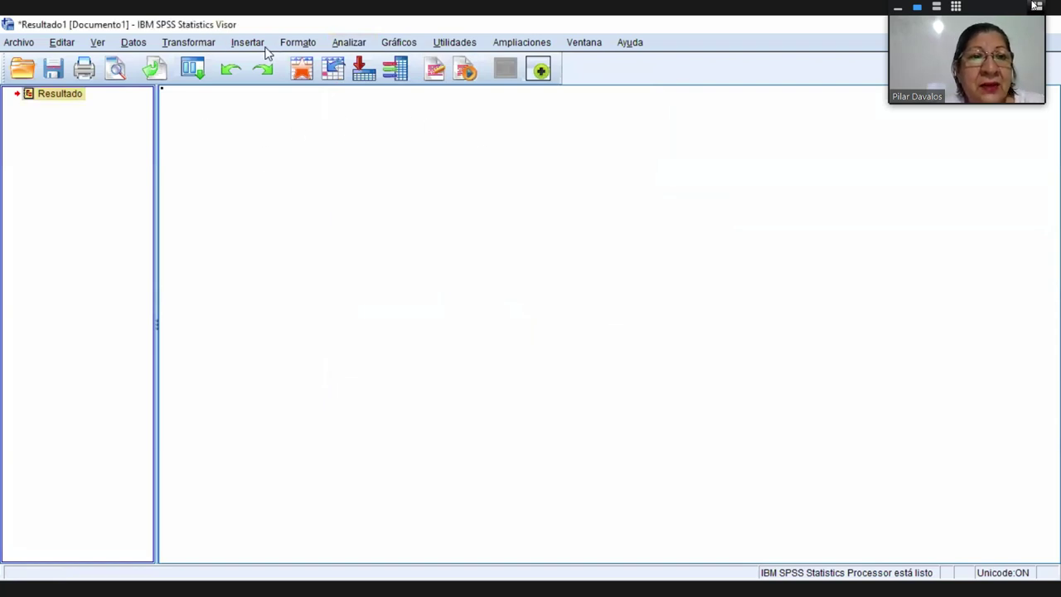
Start a Frecuencias analysis with VAR00001 as the variable to analyse.
{"action": "left_click", "coordinate": [352, 44]}
{"action": "mouse_move", "coordinate": [466, 80]}
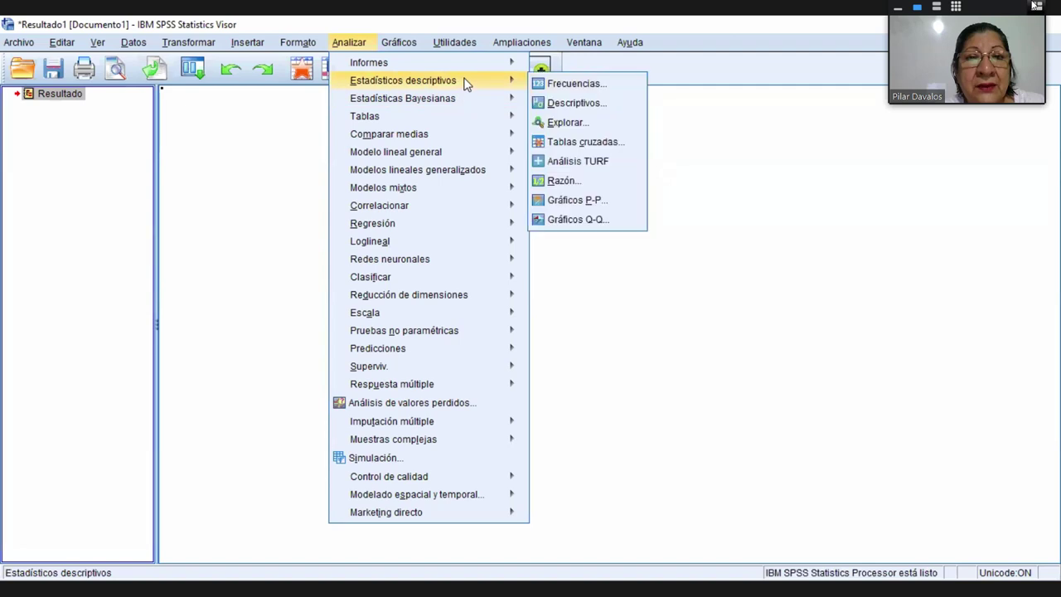
{"action": "left_click", "coordinate": [563, 83]}
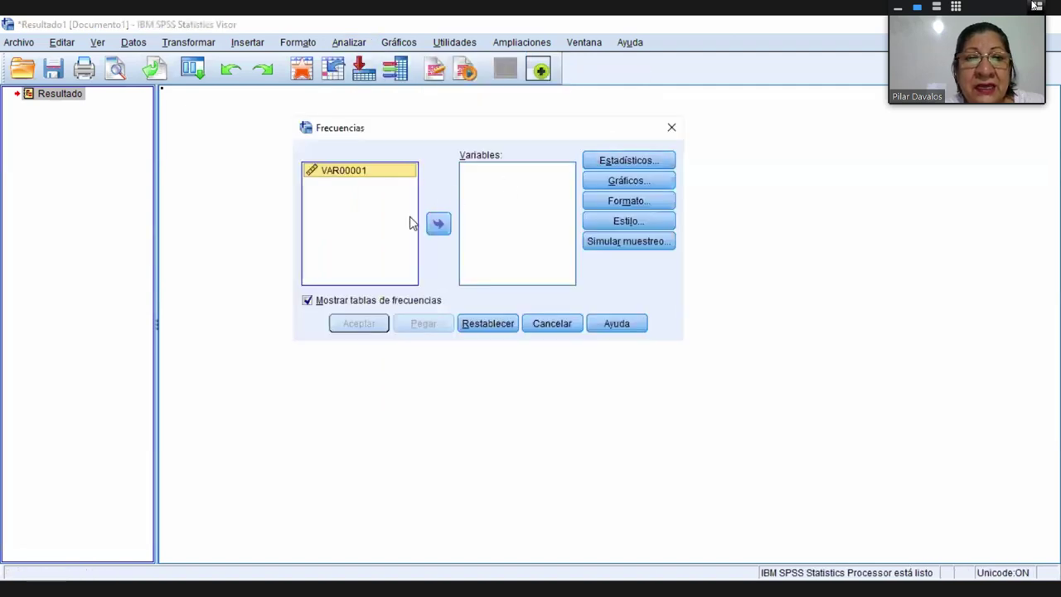
{"action": "left_click", "coordinate": [439, 223]}
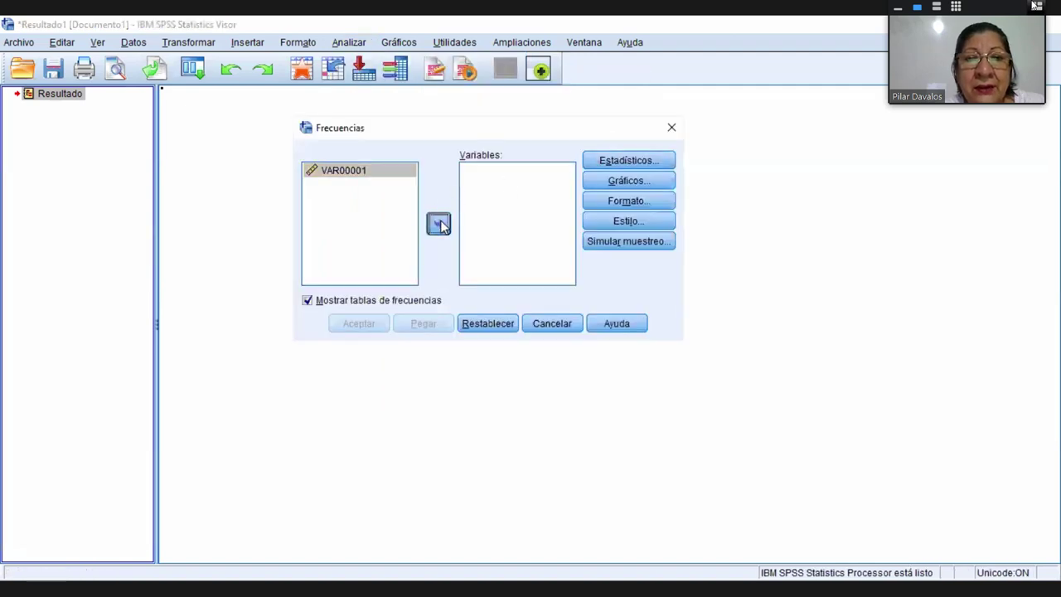
Include the mean, median, mode, standard deviation, variance, skewness and kurtosis in the frequency statistics.
{"action": "left_click", "coordinate": [627, 160]}
{"action": "left_click", "coordinate": [561, 197]}
{"action": "left_click", "coordinate": [561, 214]}
{"action": "left_click", "coordinate": [561, 231]}
{"action": "left_click", "coordinate": [323, 369]}
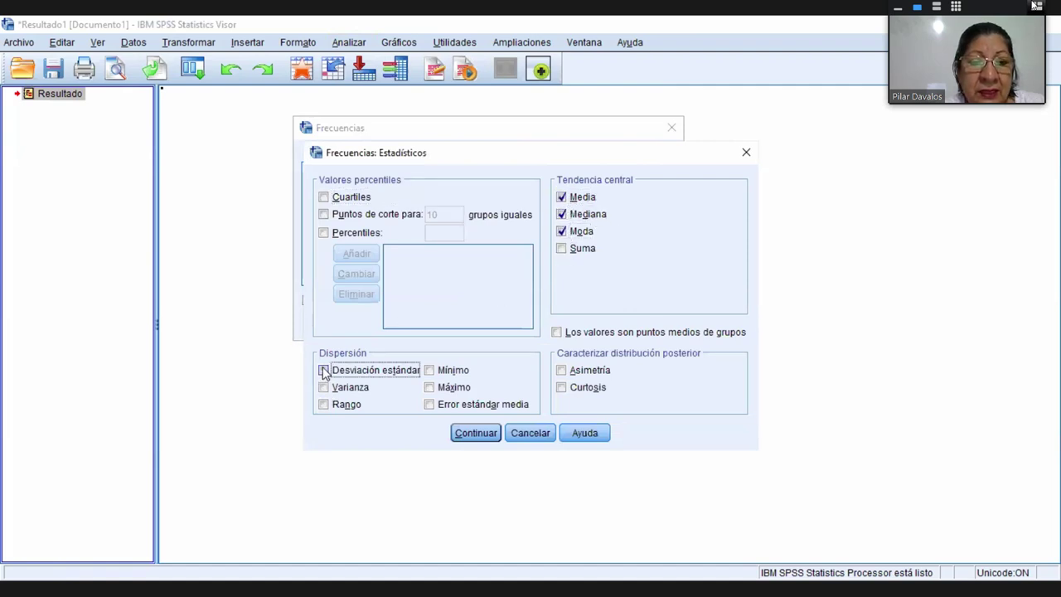
{"action": "left_click", "coordinate": [323, 387]}
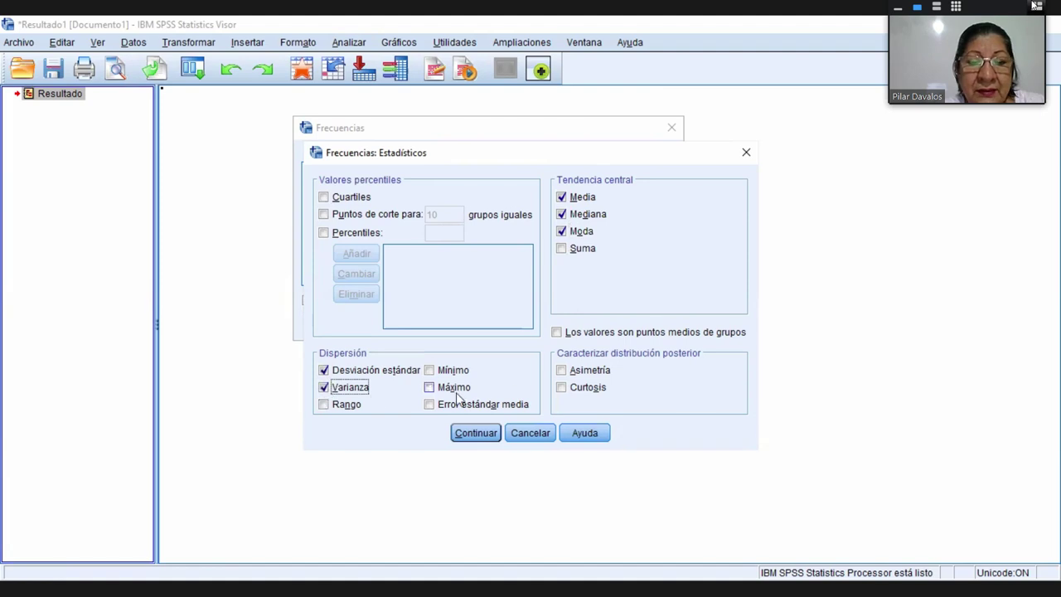
{"action": "left_click", "coordinate": [561, 369]}
{"action": "left_click", "coordinate": [561, 388]}
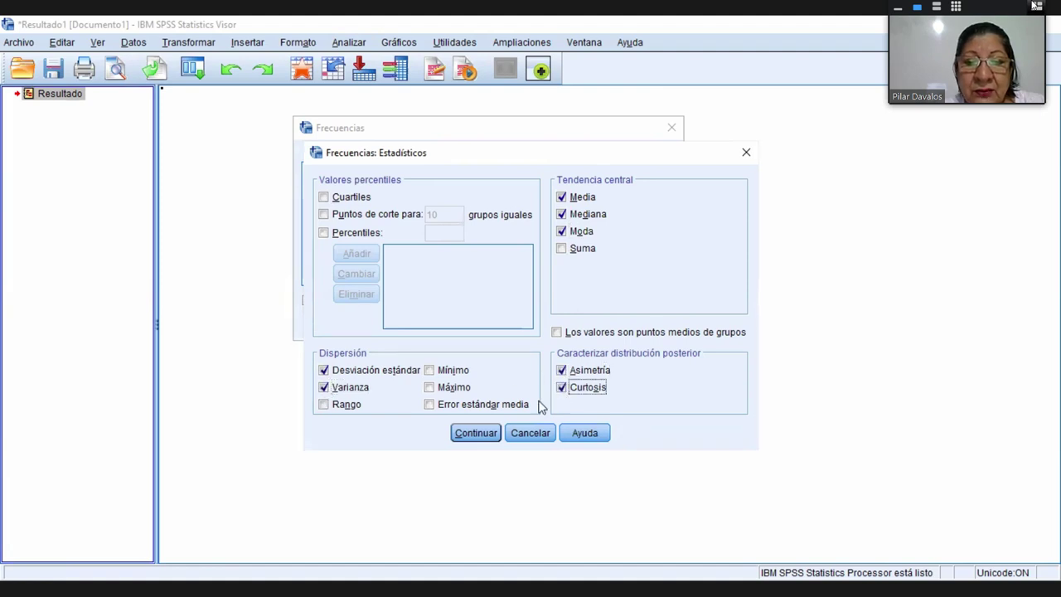
{"action": "left_click", "coordinate": [477, 436]}
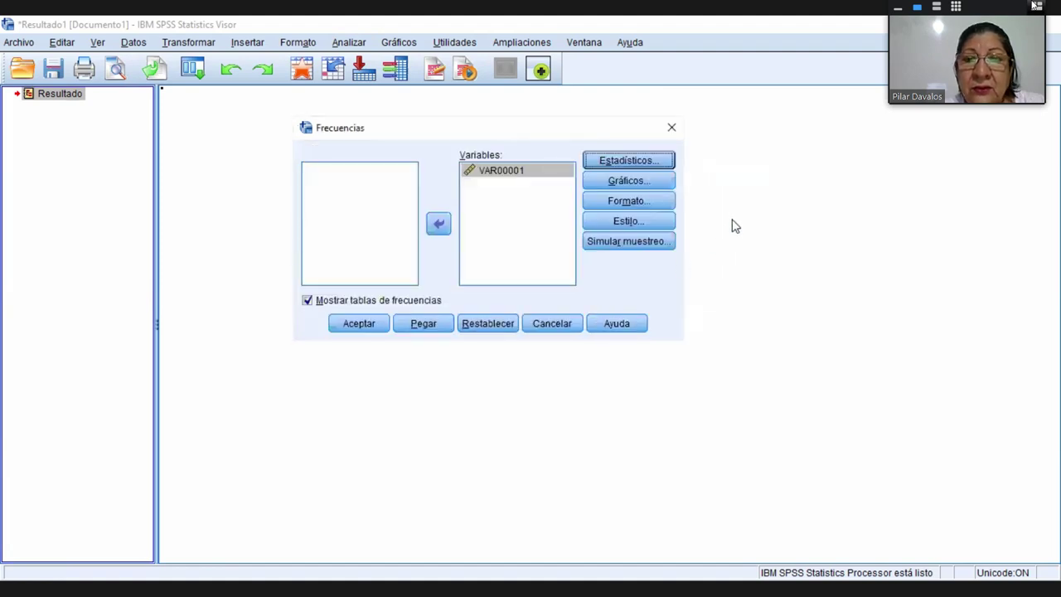
Add a histogram with a normal curve to the frequency analysis and run it.
{"action": "left_click", "coordinate": [640, 181]}
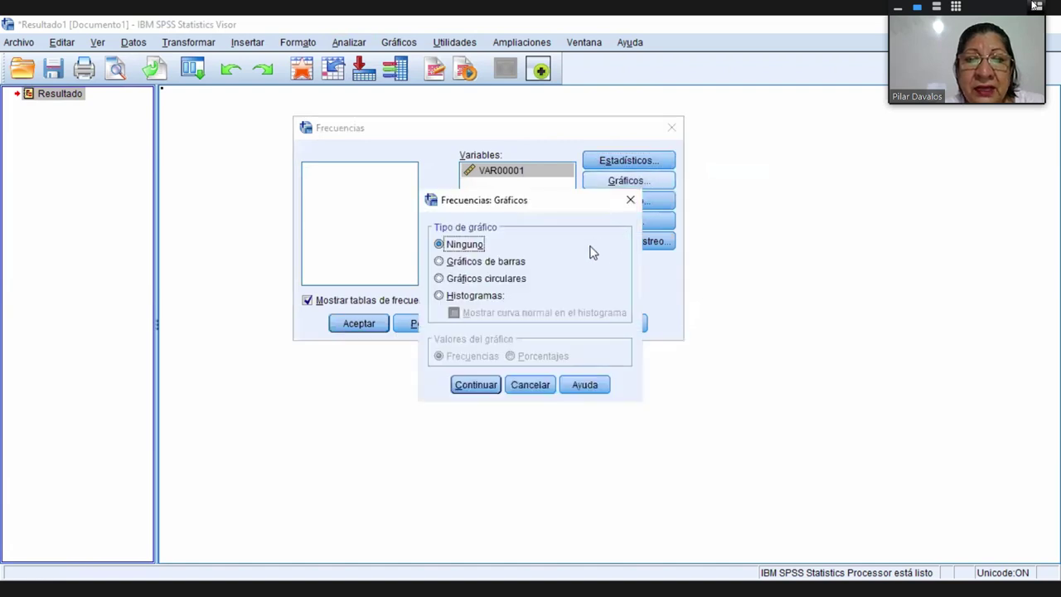
{"action": "left_click", "coordinate": [438, 296]}
{"action": "left_click", "coordinate": [454, 313]}
{"action": "left_click", "coordinate": [476, 385]}
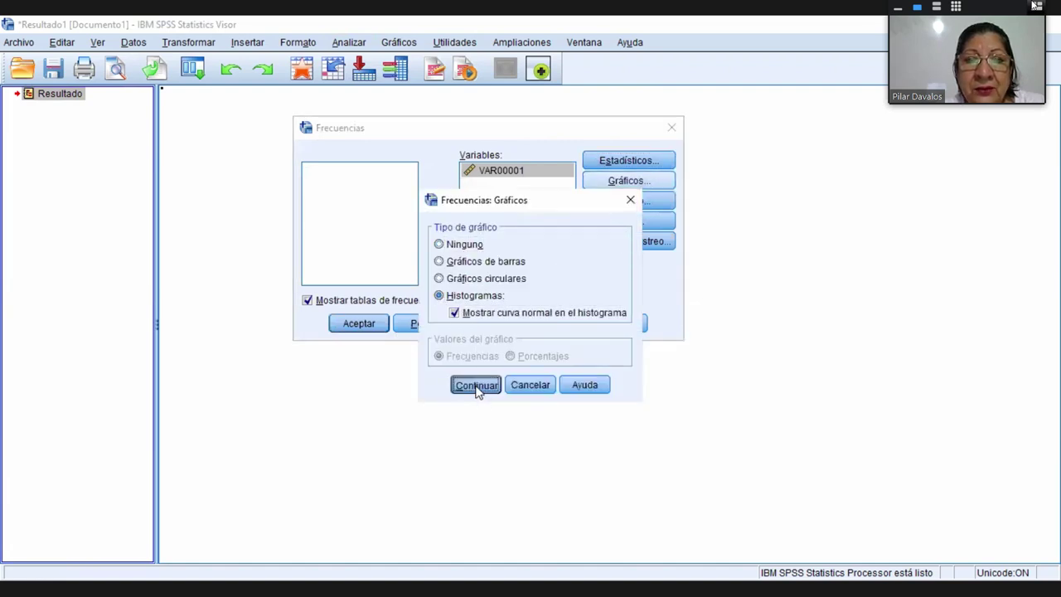
{"action": "left_click", "coordinate": [367, 327]}
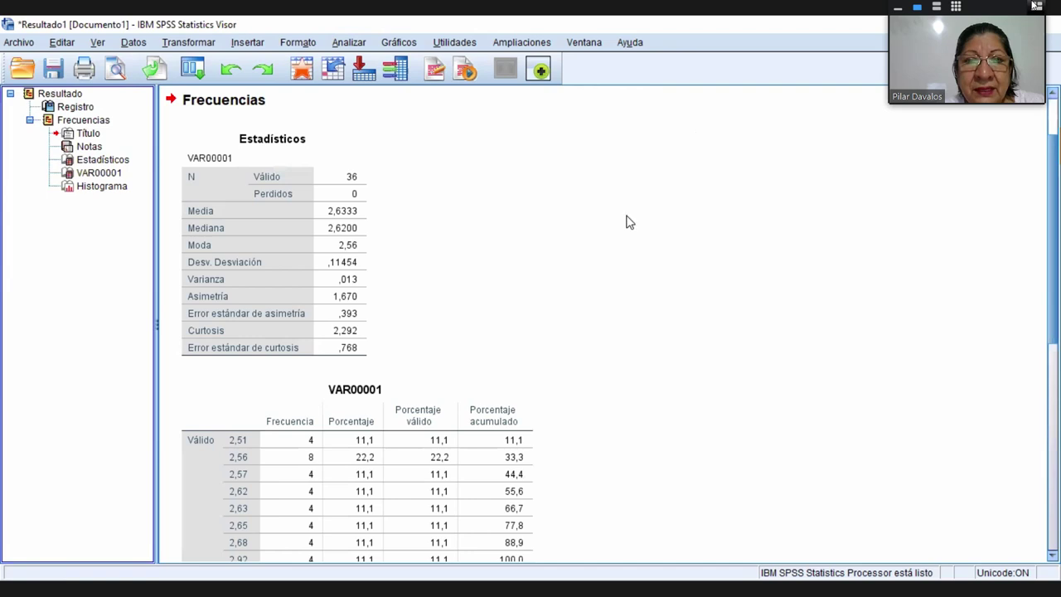
Examine the Frecuencias output for VAR00001: the statistics table, the frequency table and the histogram with its normal curve.
{"action": "scroll", "coordinate": [614, 265], "scroll_direction": "down", "scroll_amount": 5}
{"action": "scroll", "coordinate": [611, 291], "scroll_direction": "up", "scroll_amount": 3}
{"action": "scroll", "coordinate": [611, 291], "scroll_direction": "up", "scroll_amount": 2}
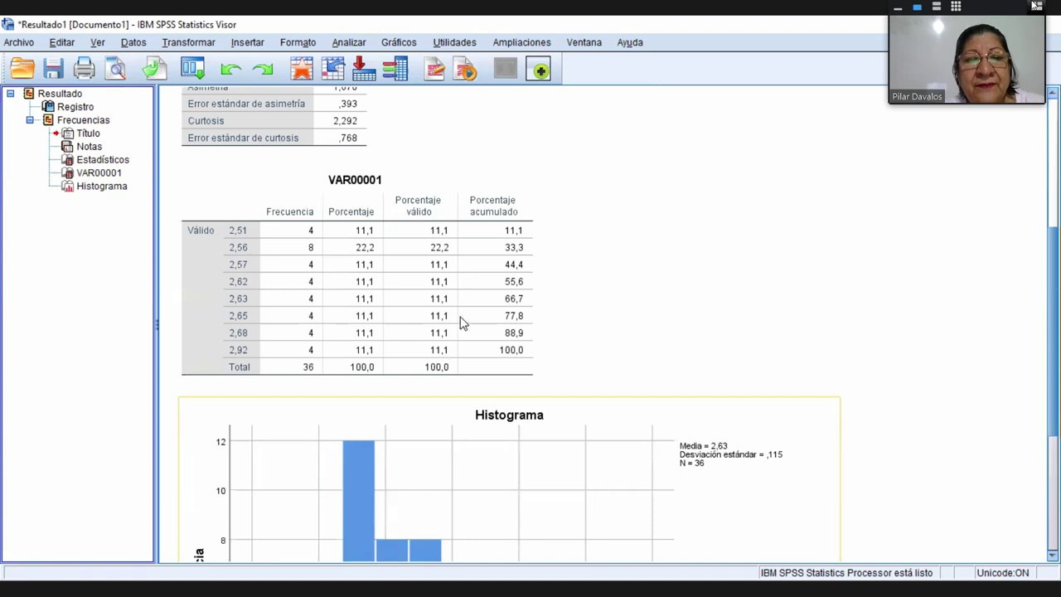
{"action": "scroll", "coordinate": [655, 280], "scroll_direction": "up", "scroll_amount": 4}
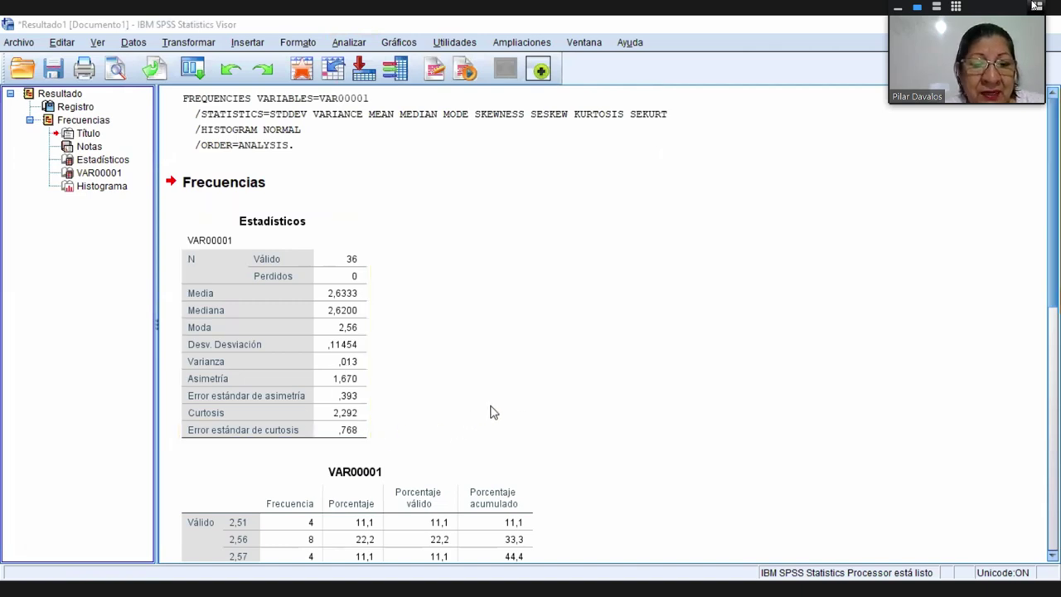
{"action": "scroll", "coordinate": [490, 412], "scroll_direction": "down", "scroll_amount": 5}
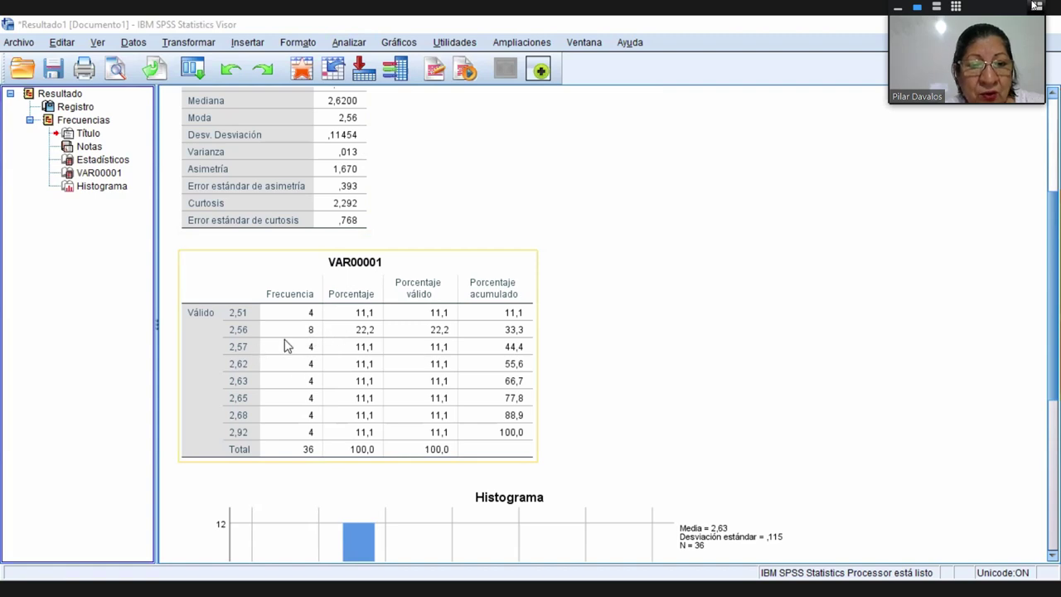
{"action": "scroll", "coordinate": [495, 375], "scroll_direction": "down", "scroll_amount": 5}
{"action": "scroll", "coordinate": [494, 376], "scroll_direction": "down", "scroll_amount": 3}
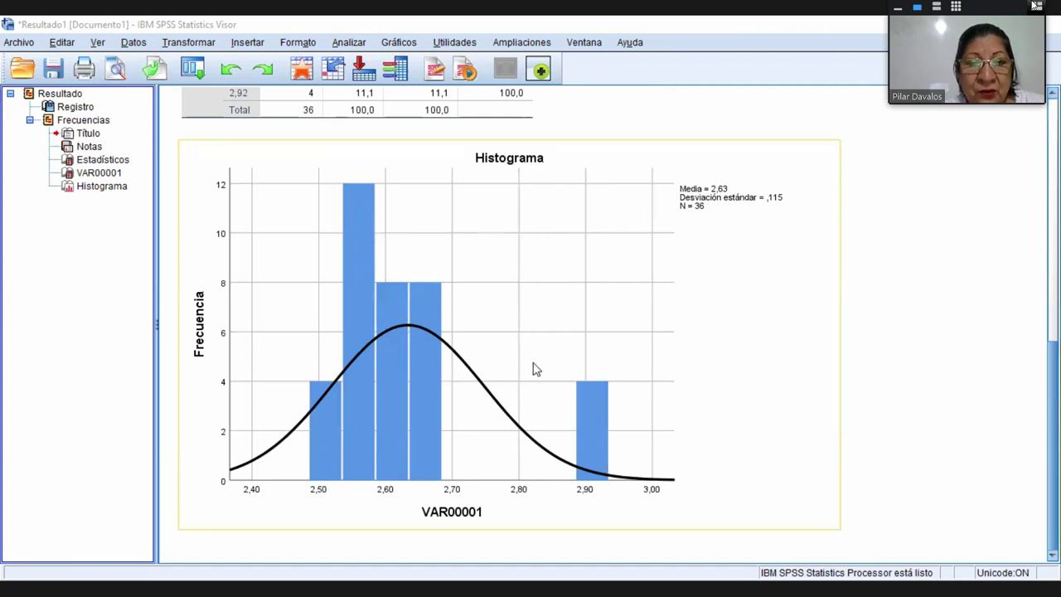
{"action": "scroll", "coordinate": [534, 368], "scroll_direction": "up", "scroll_amount": 10}
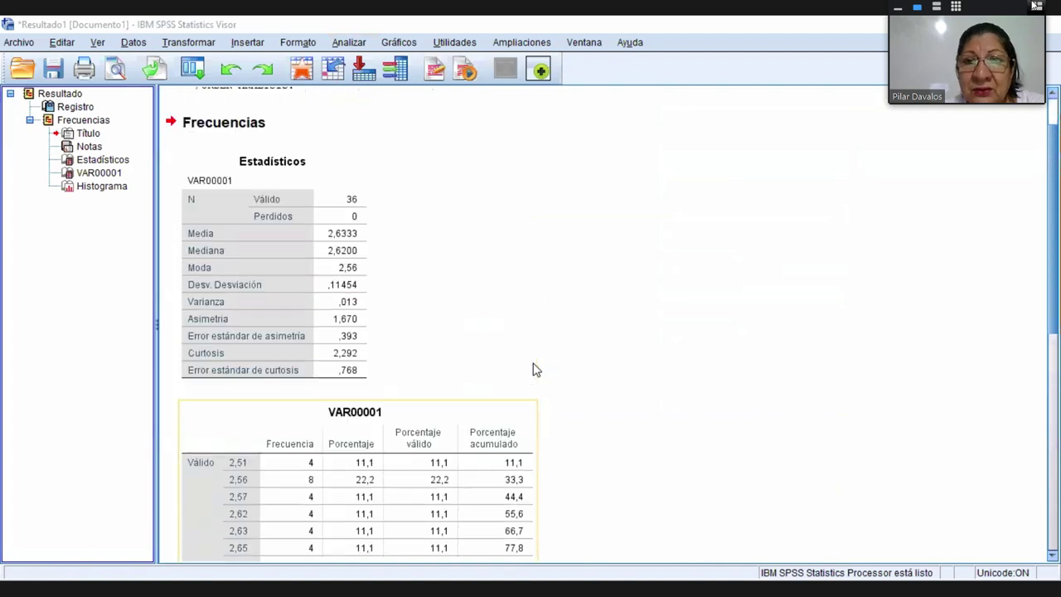
{"action": "scroll", "coordinate": [534, 369], "scroll_direction": "down", "scroll_amount": 10}
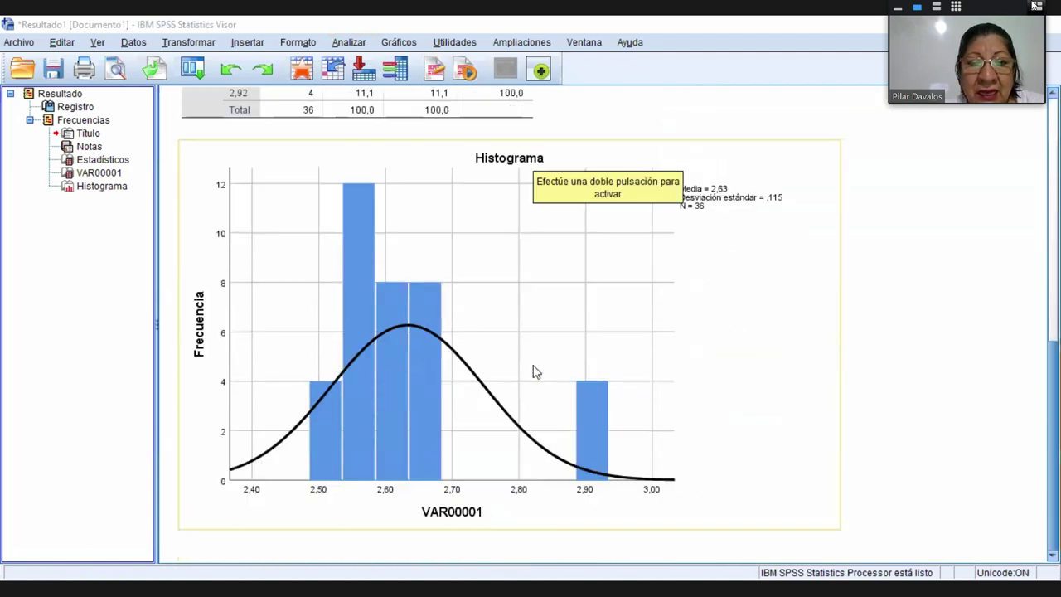
{"action": "scroll", "coordinate": [534, 373], "scroll_direction": "up", "scroll_amount": 3}
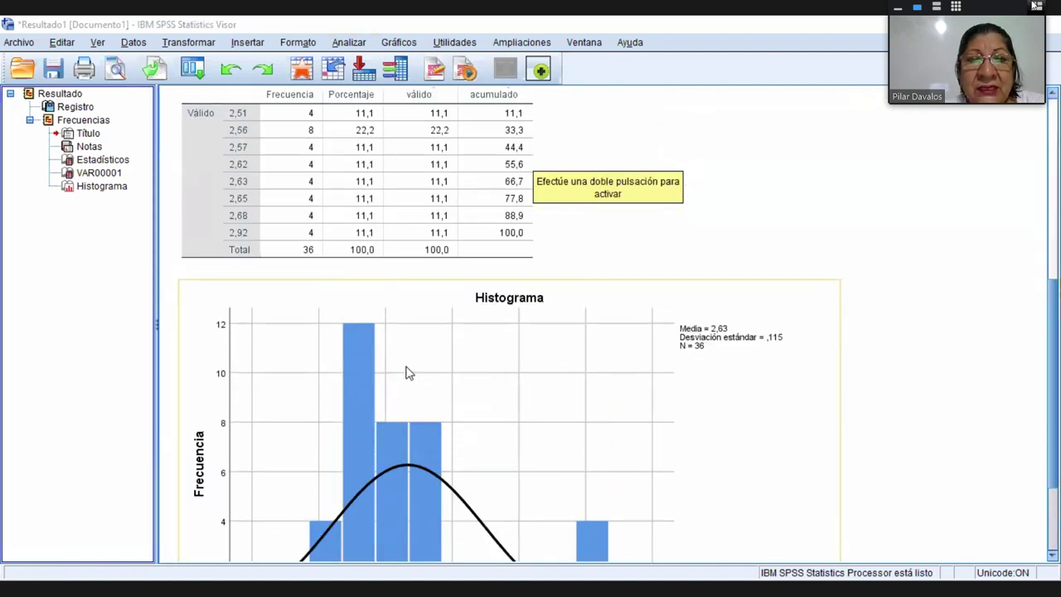
Return to the SPSS results viewer and delete the whole existing output under Resultado.
{"action": "scroll", "coordinate": [571, 250], "scroll_direction": "down", "scroll_amount": 3}
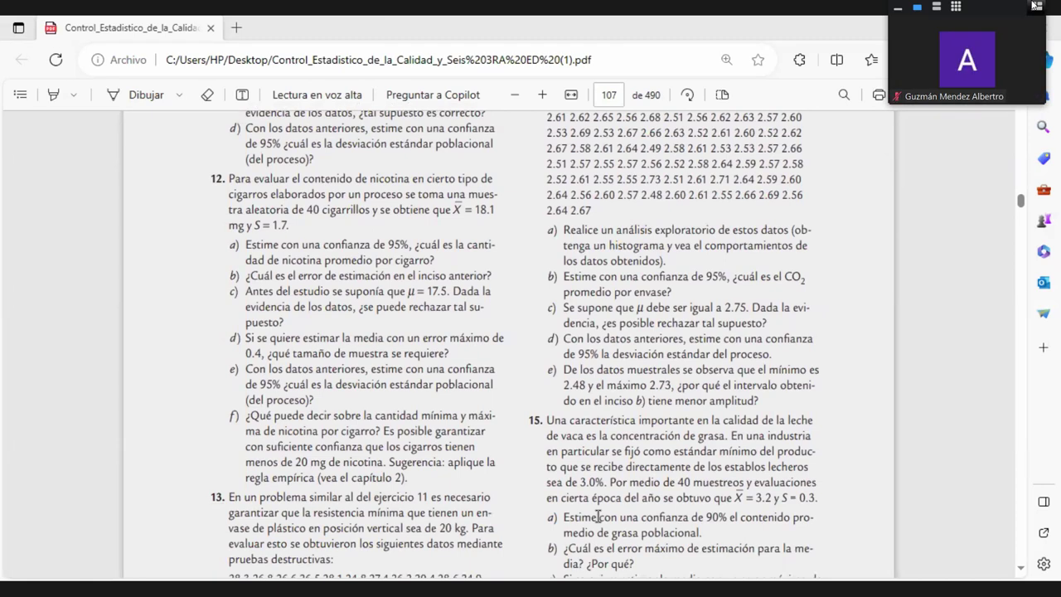
{"action": "key", "text": "alt+Tab"}
{"action": "left_click", "coordinate": [40, 95]}
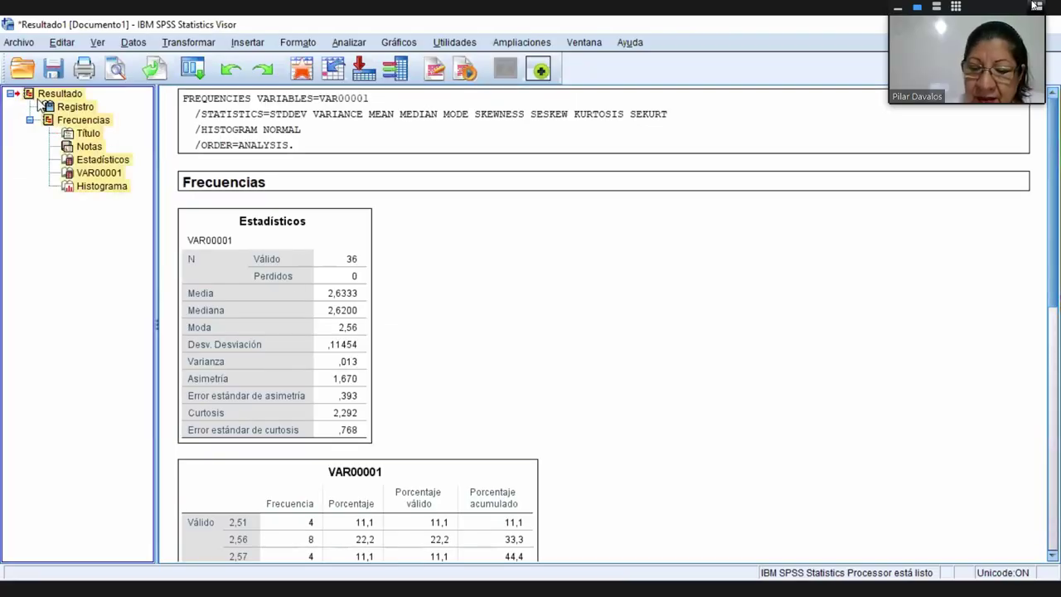
{"action": "key", "text": "Delete"}
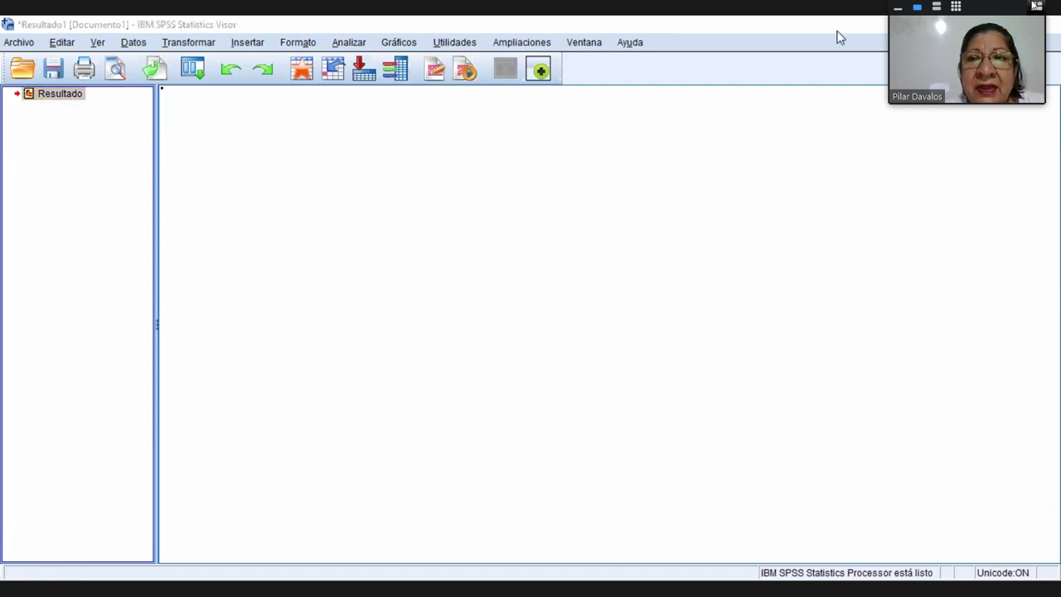
Start a new Frecuencias analysis with VAR00001 as the variable to analyse.
{"action": "left_click", "coordinate": [346, 42]}
{"action": "mouse_move", "coordinate": [383, 86]}
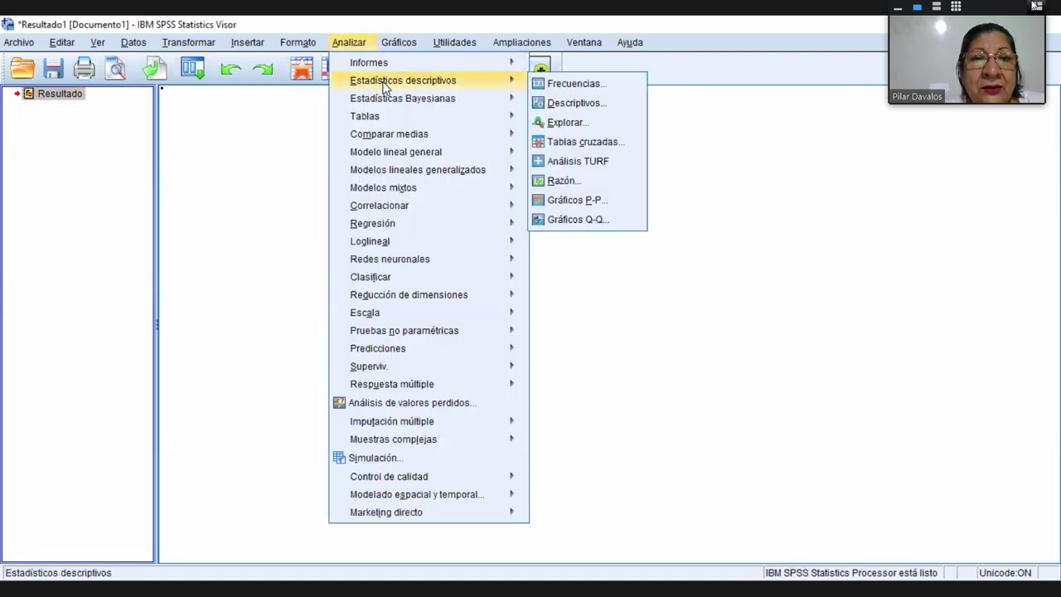
{"action": "left_click", "coordinate": [580, 84]}
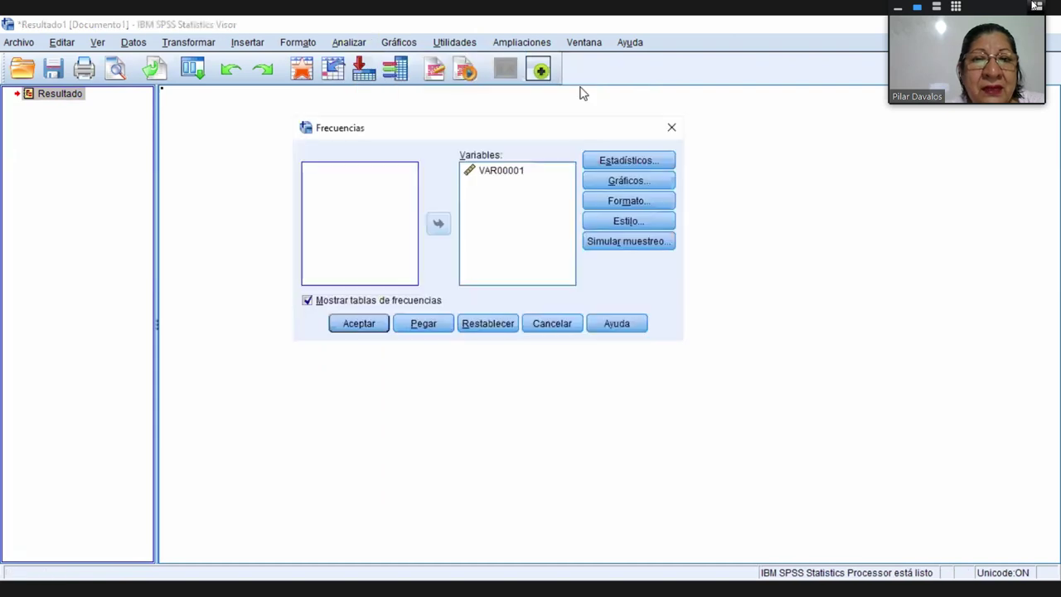
{"action": "left_click", "coordinate": [502, 174]}
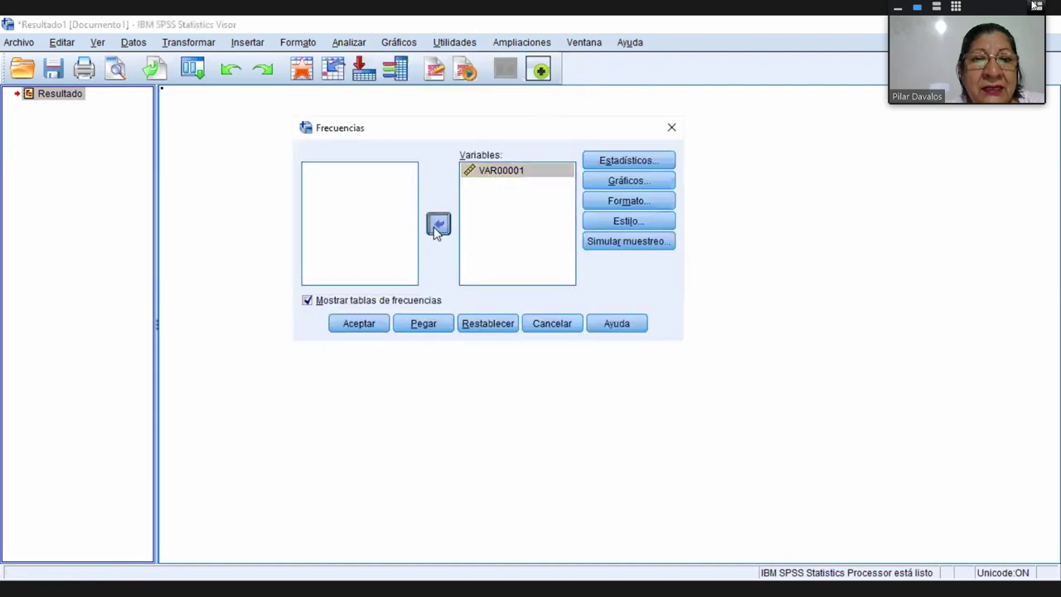
{"action": "left_click", "coordinate": [435, 224]}
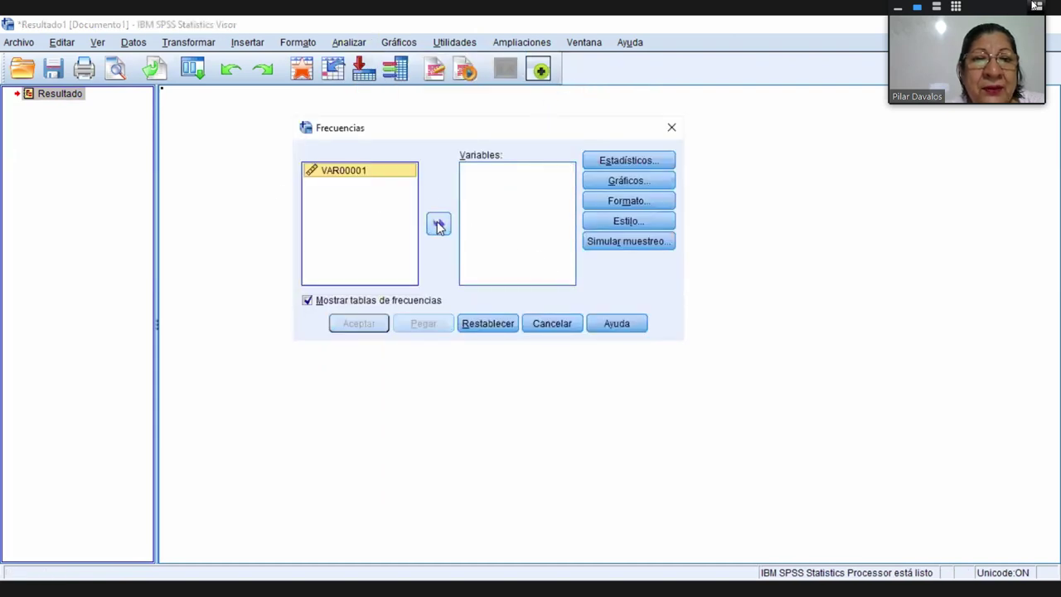
{"action": "left_click", "coordinate": [438, 226]}
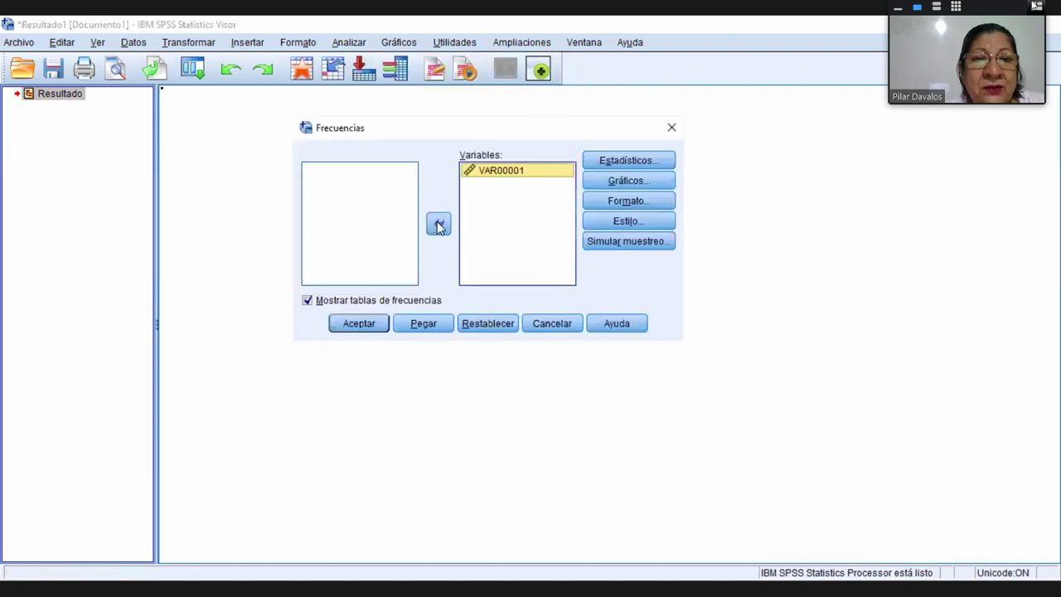
Keep the mean, median, mode, standard deviation, variance, skewness and kurtosis as the requested frequency statistics.
{"action": "left_click", "coordinate": [644, 161]}
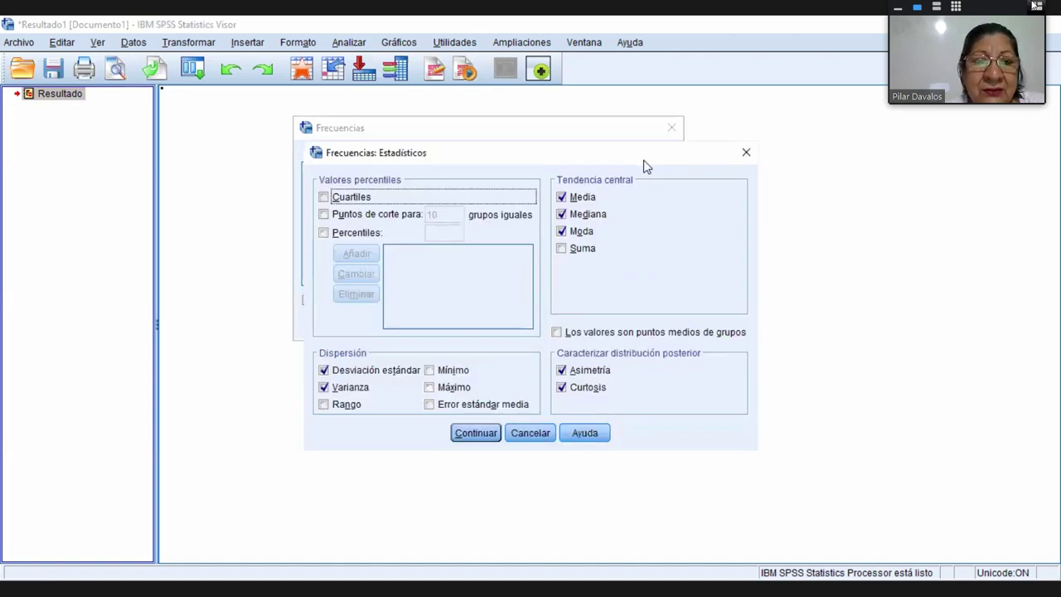
{"action": "left_click", "coordinate": [581, 198]}
{"action": "left_click", "coordinate": [577, 200]}
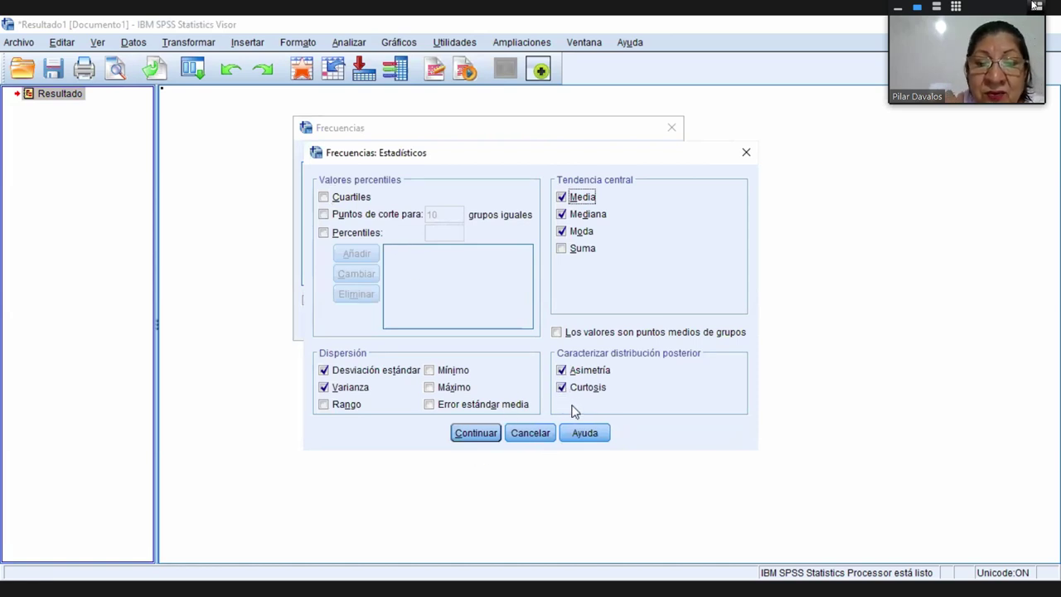
{"action": "left_click", "coordinate": [477, 433]}
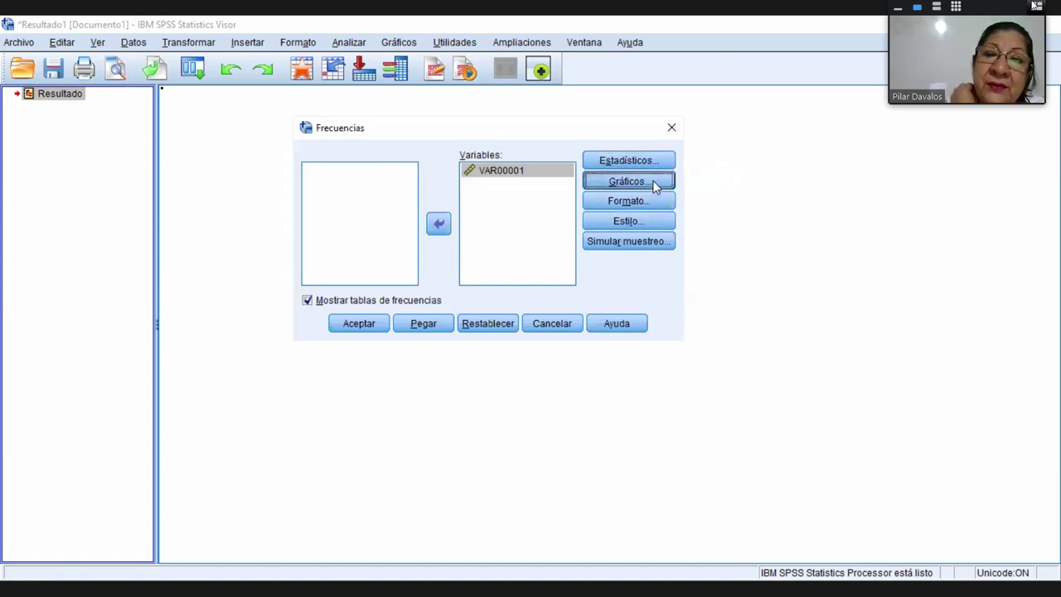
Keep the histogram with normal curve as the frequency chart and run the analysis.
{"action": "left_click", "coordinate": [652, 183]}
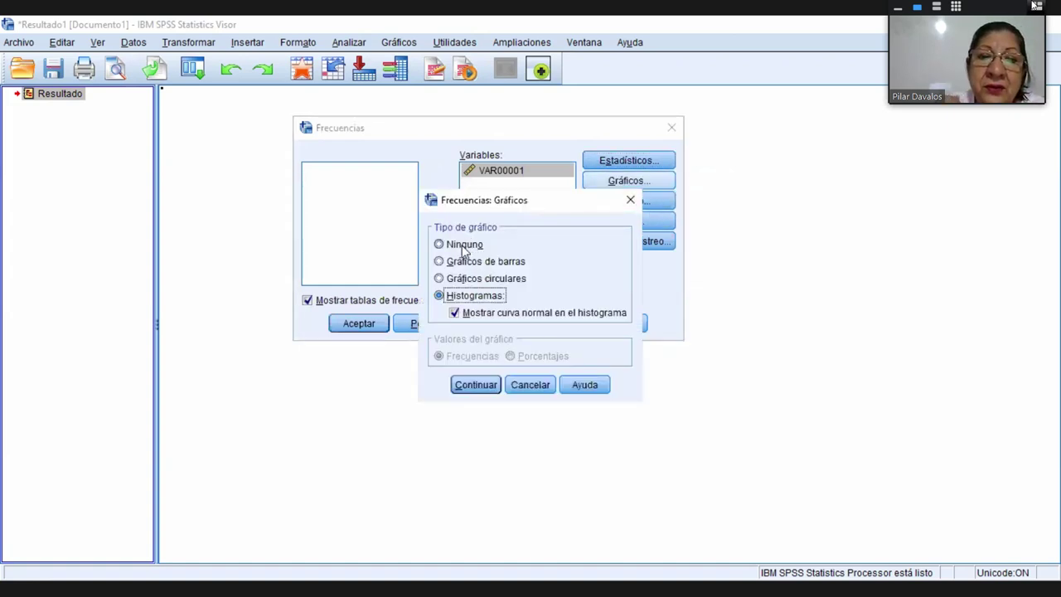
{"action": "left_click", "coordinate": [475, 386]}
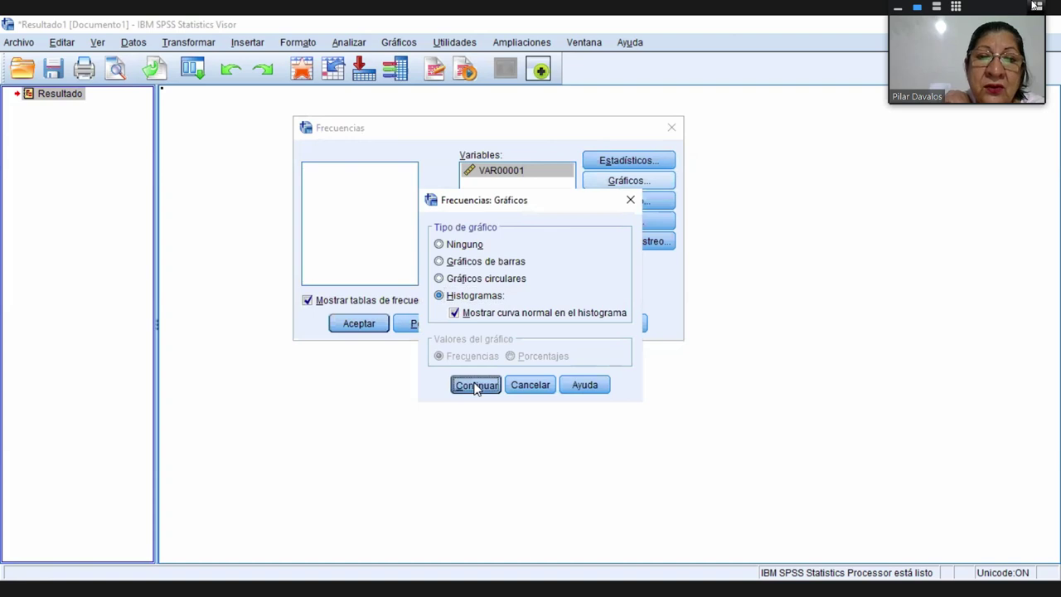
{"action": "left_click", "coordinate": [362, 326]}
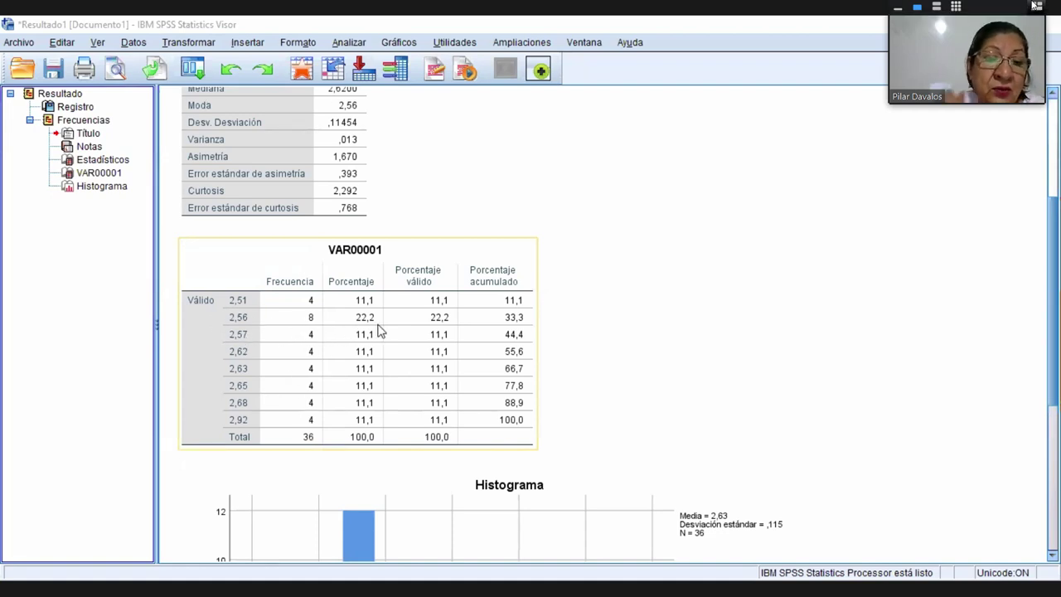
Review the new Frecuencias output for VAR00001, comparing the statistics and frequency tables with the histogram and its normal curve.
{"action": "scroll", "coordinate": [380, 333], "scroll_direction": "down", "scroll_amount": 3}
{"action": "scroll", "coordinate": [381, 329], "scroll_direction": "down", "scroll_amount": 4}
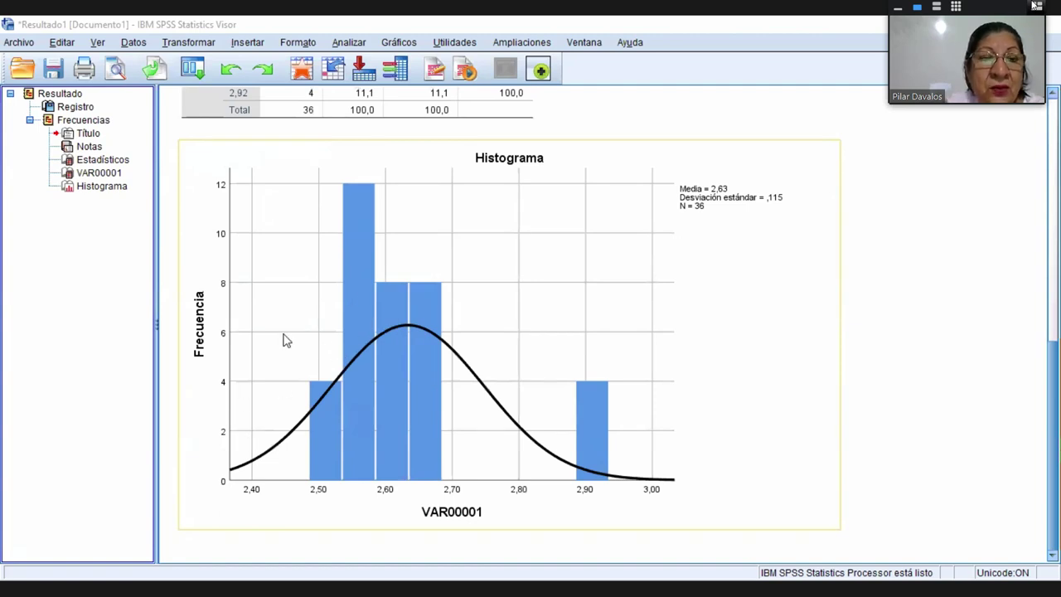
{"action": "scroll", "coordinate": [337, 310], "scroll_direction": "up", "scroll_amount": 12}
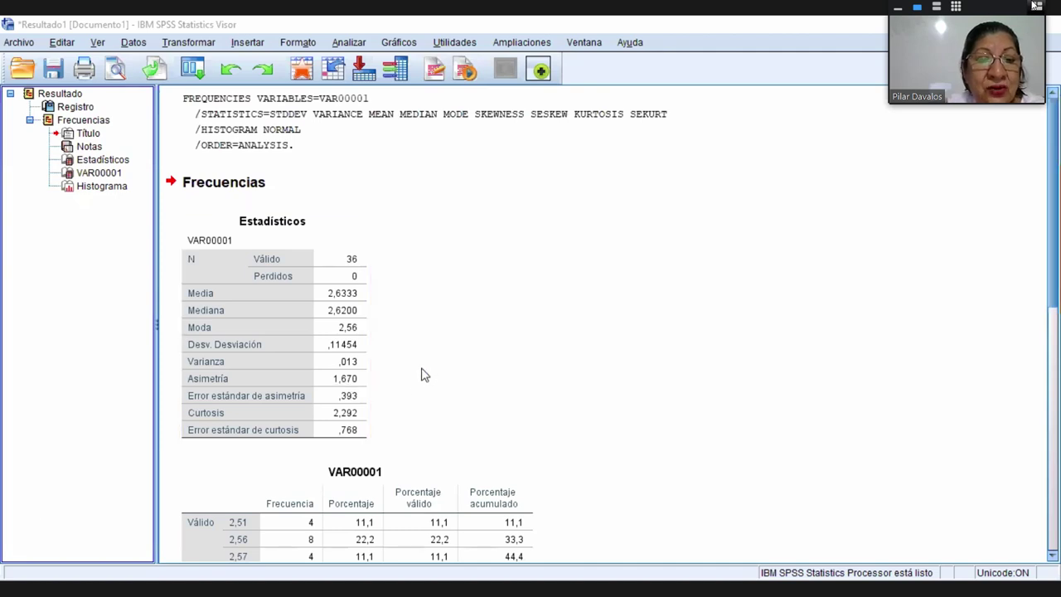
{"action": "scroll", "coordinate": [303, 375], "scroll_direction": "down", "scroll_amount": 5}
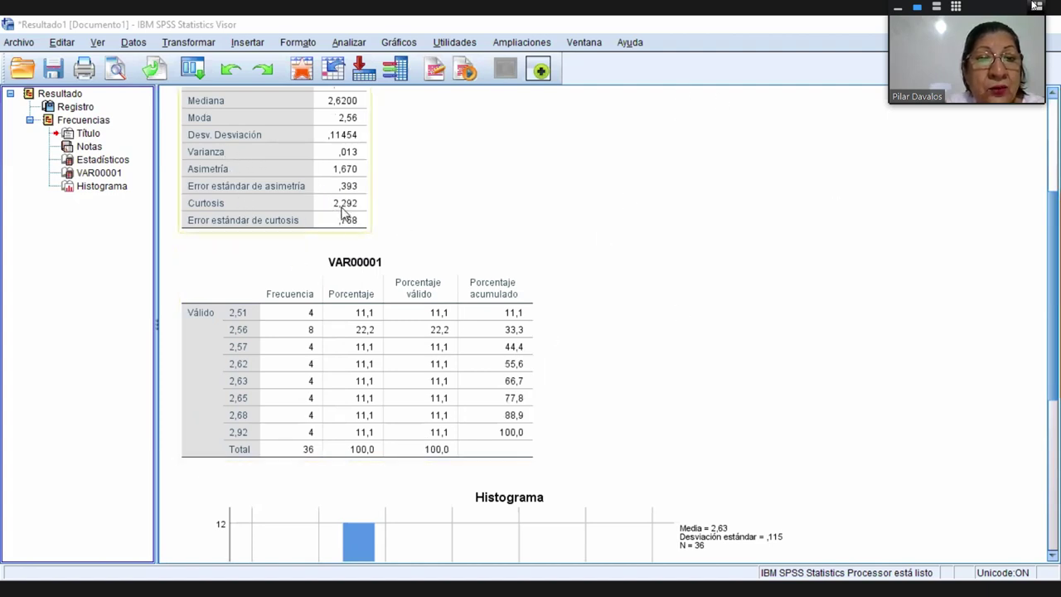
{"action": "scroll", "coordinate": [418, 224], "scroll_direction": "down", "scroll_amount": 6}
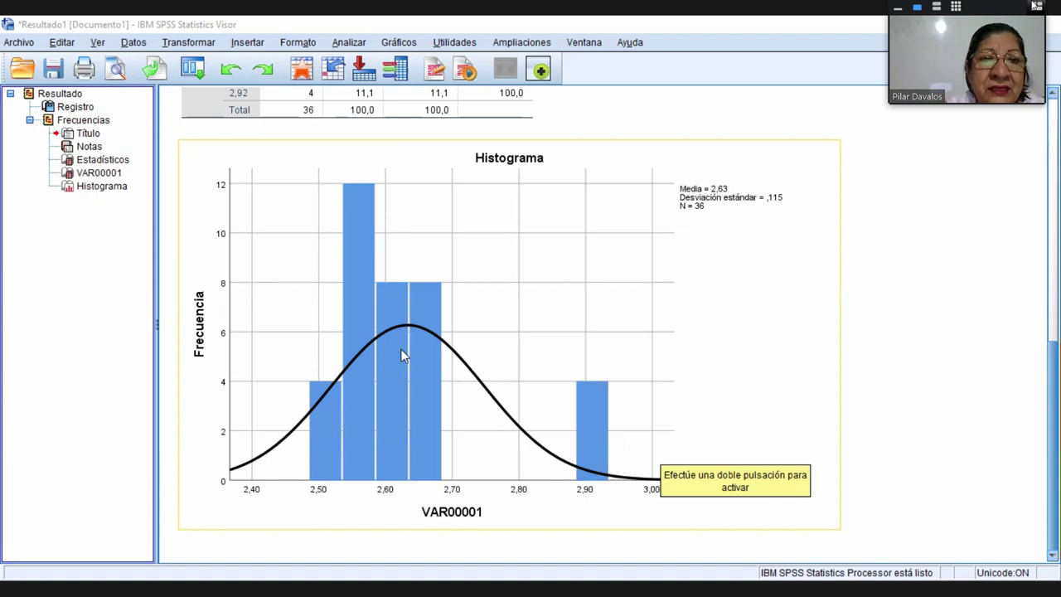
{"action": "scroll", "coordinate": [401, 355], "scroll_direction": "up", "scroll_amount": 10}
{"action": "scroll", "coordinate": [401, 354], "scroll_direction": "down", "scroll_amount": 10}
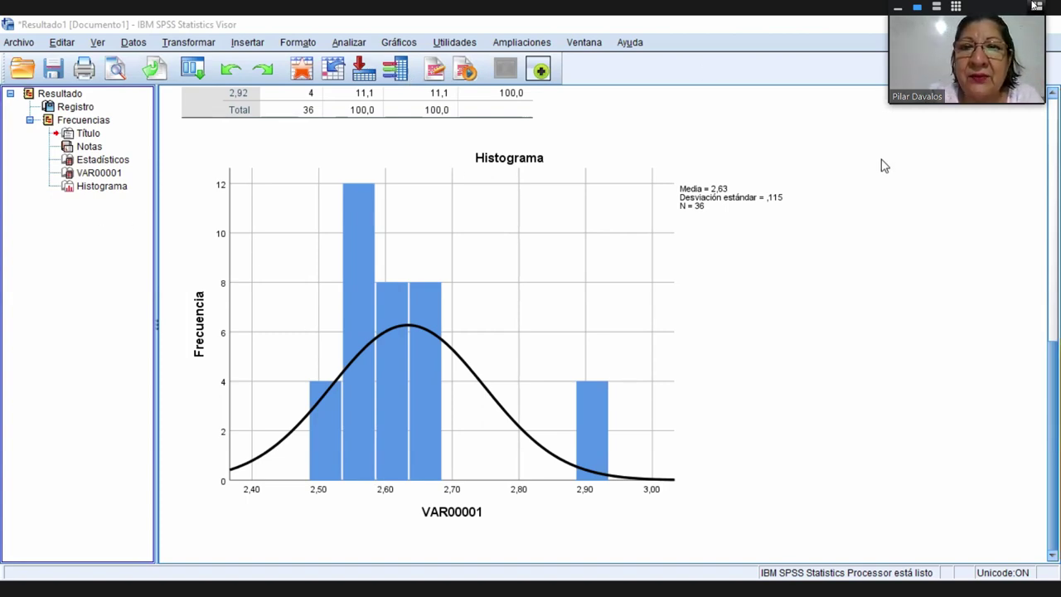
{"action": "left_click", "coordinate": [713, 104]}
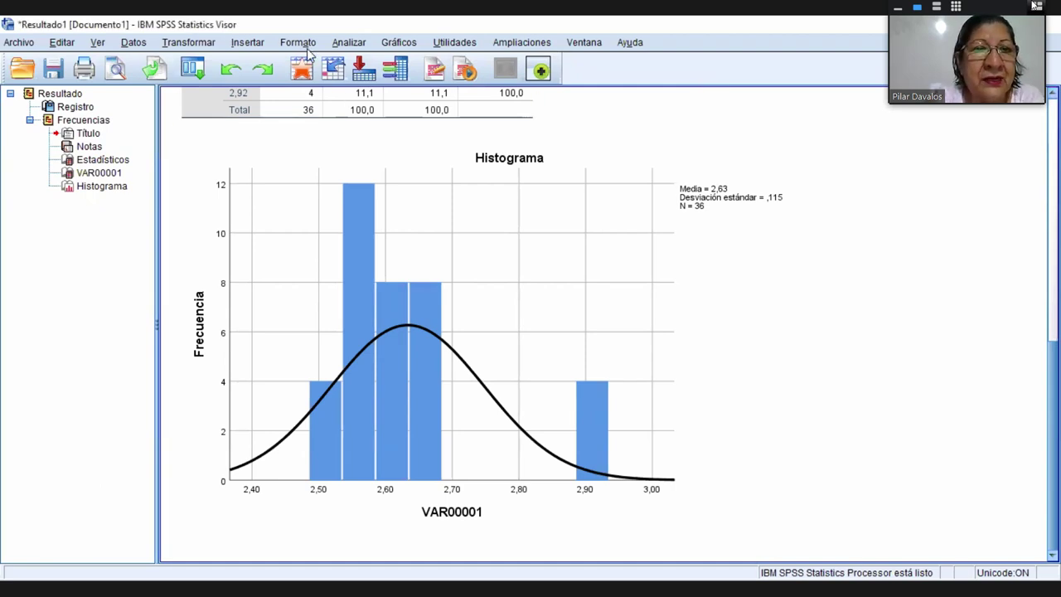
Start an Explorar analysis with VAR00001 in the dependent list.
{"action": "left_click", "coordinate": [346, 43]}
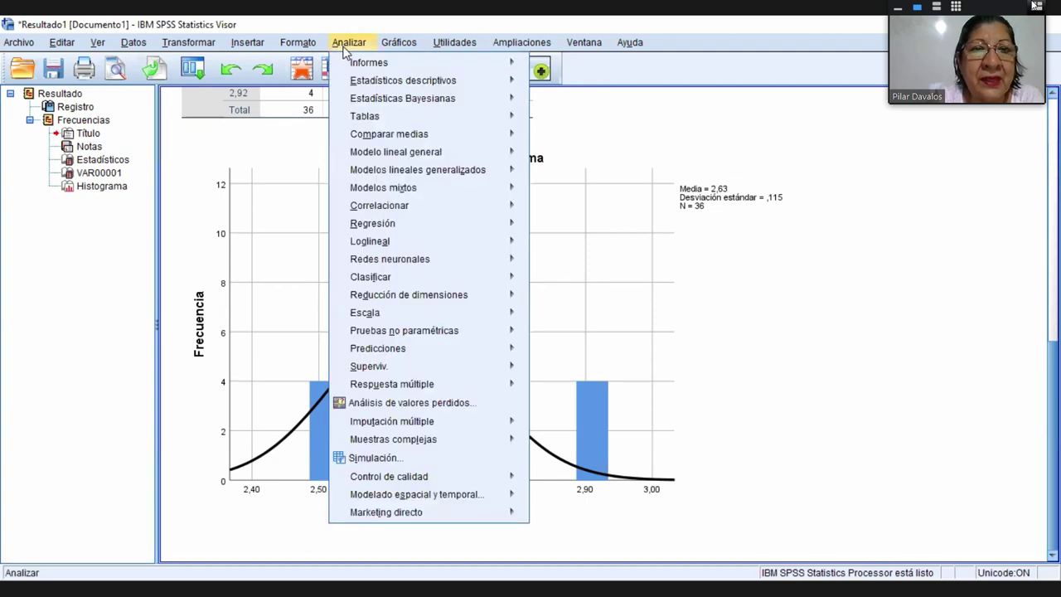
{"action": "mouse_move", "coordinate": [377, 87]}
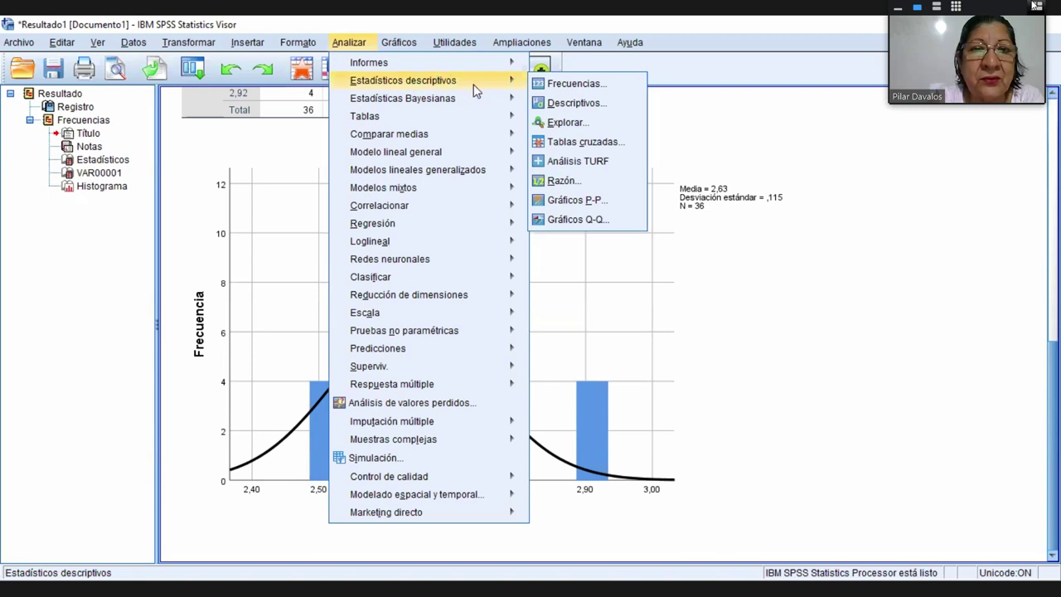
{"action": "left_click", "coordinate": [571, 127]}
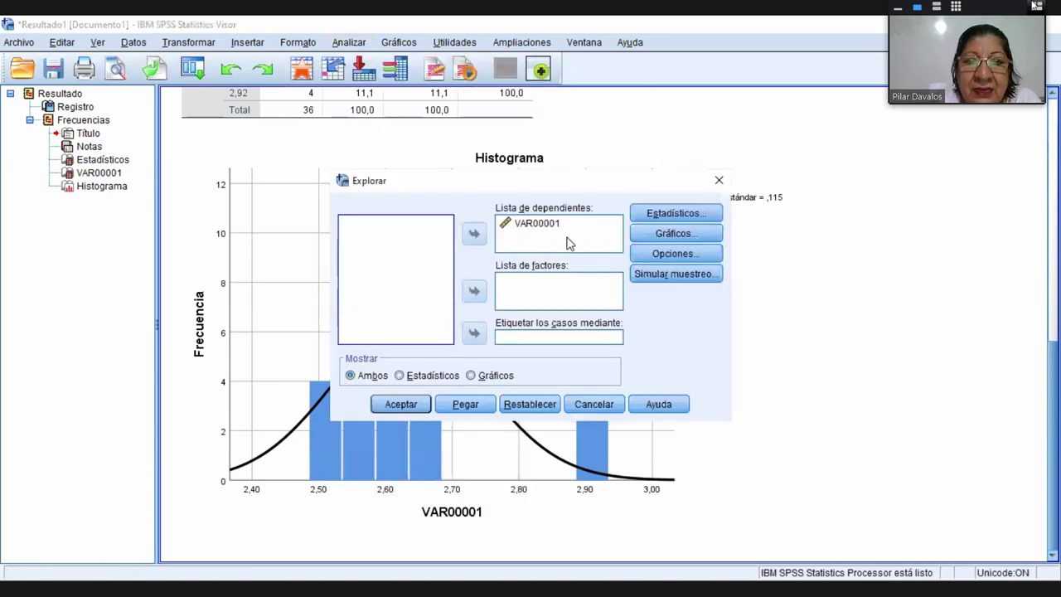
{"action": "left_click", "coordinate": [529, 231]}
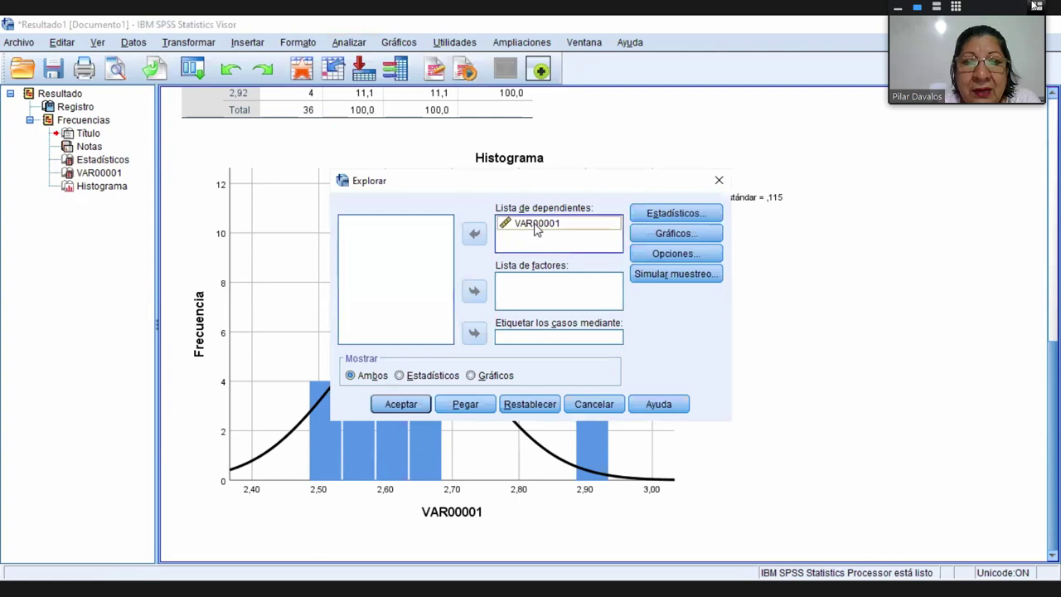
{"action": "left_click", "coordinate": [475, 235]}
{"action": "left_click", "coordinate": [475, 235]}
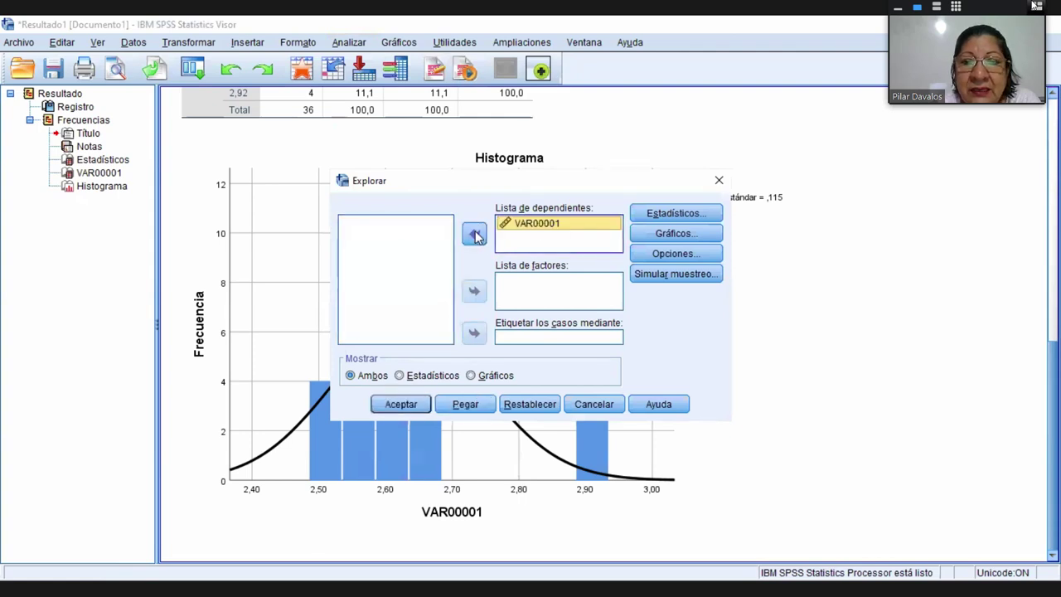
Request descriptives in the Explorar statistics with a 95% confidence interval for the mean.
{"action": "left_click", "coordinate": [659, 214]}
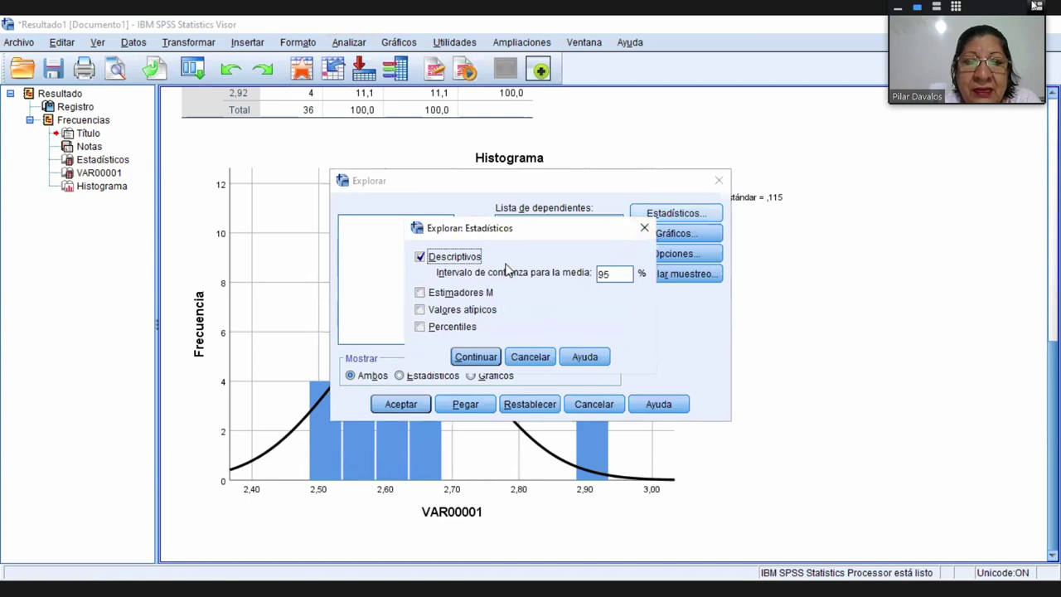
{"action": "left_click_drag", "start_coordinate": [613, 274], "coordinate": [598, 275]}
{"action": "left_click", "coordinate": [622, 274]}
{"action": "left_click_drag", "start_coordinate": [616, 277], "coordinate": [595, 279]}
{"action": "type", "text": "9"}
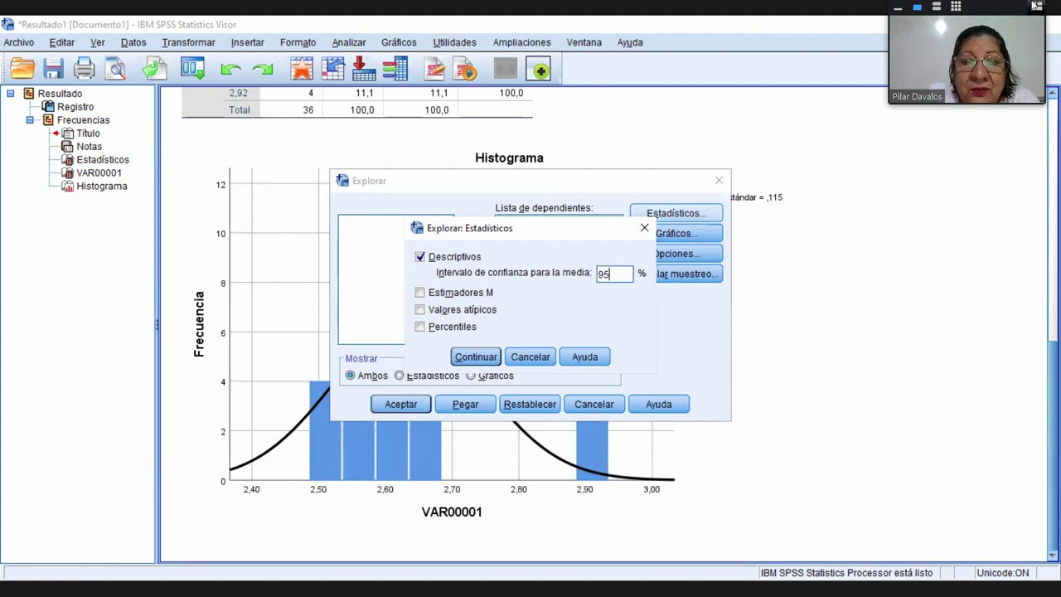
{"action": "left_click", "coordinate": [485, 361]}
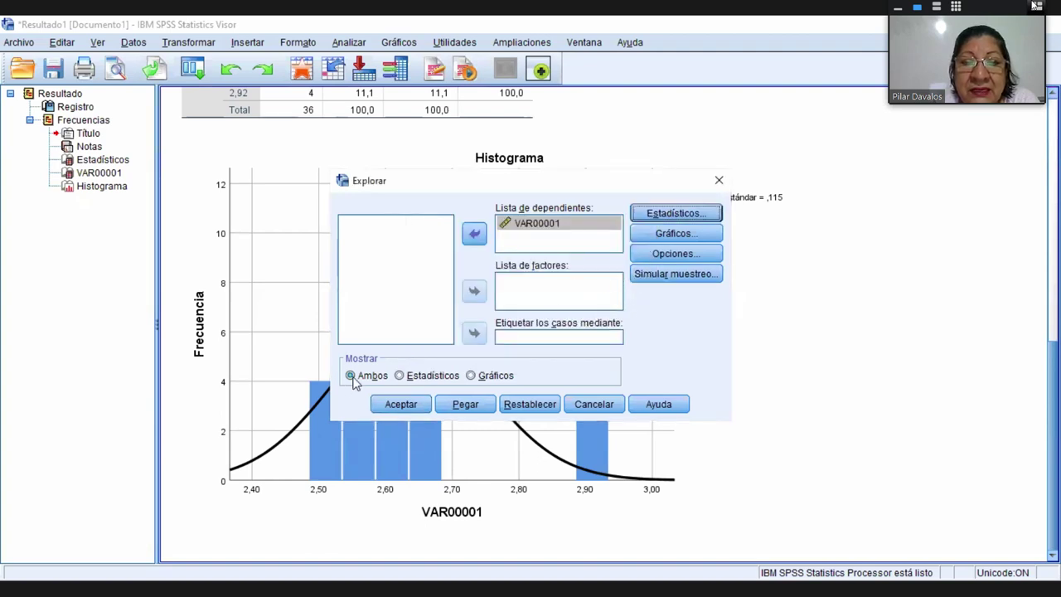
Include normality plots with tests, leave out the stem-and-leaf plot, and run the Explorar analysis.
{"action": "left_click", "coordinate": [681, 234]}
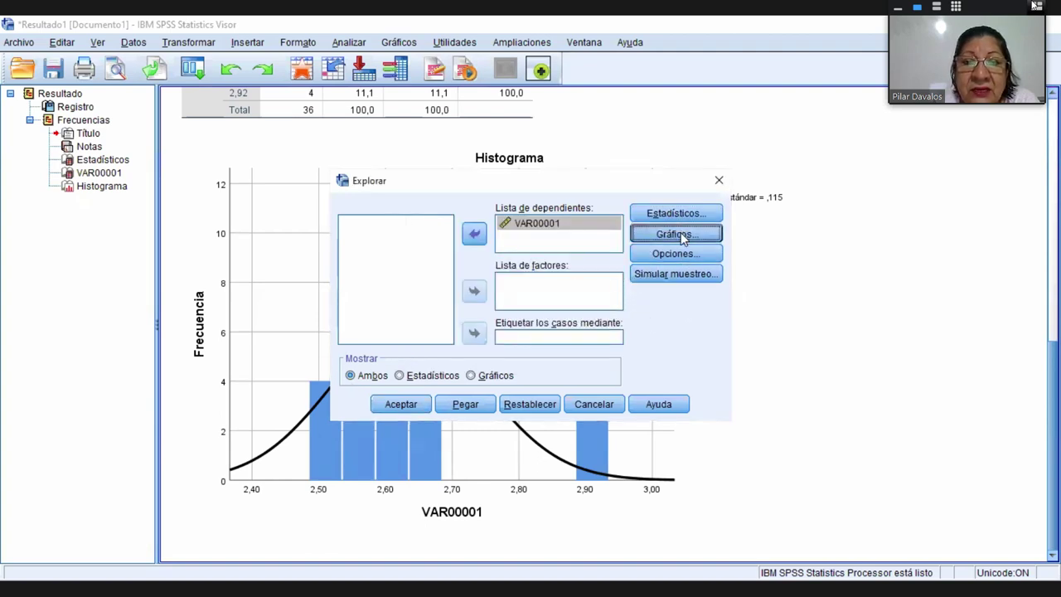
{"action": "left_click", "coordinate": [405, 285]}
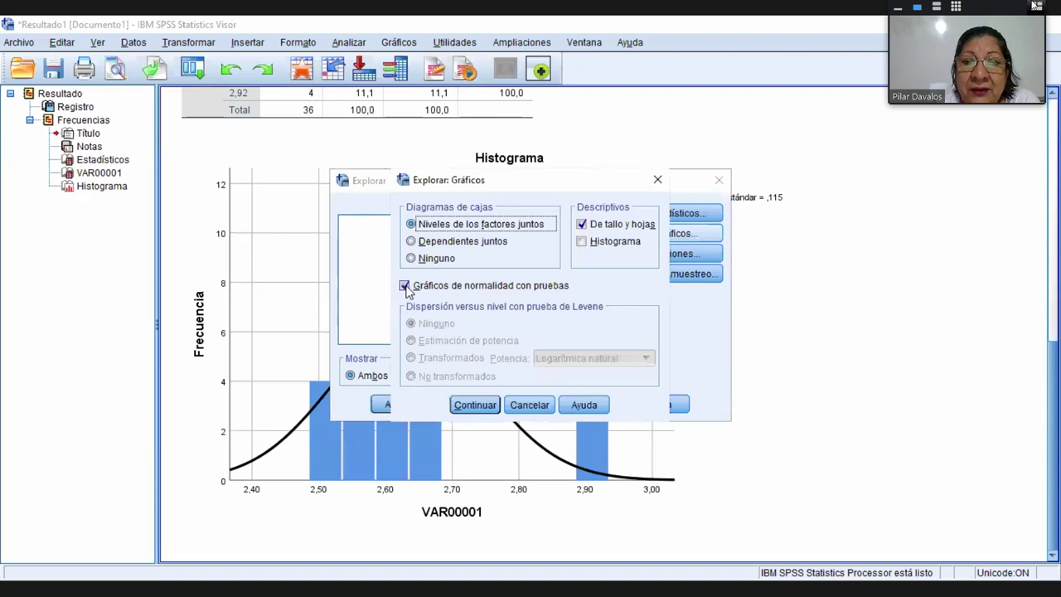
{"action": "left_click", "coordinate": [632, 226]}
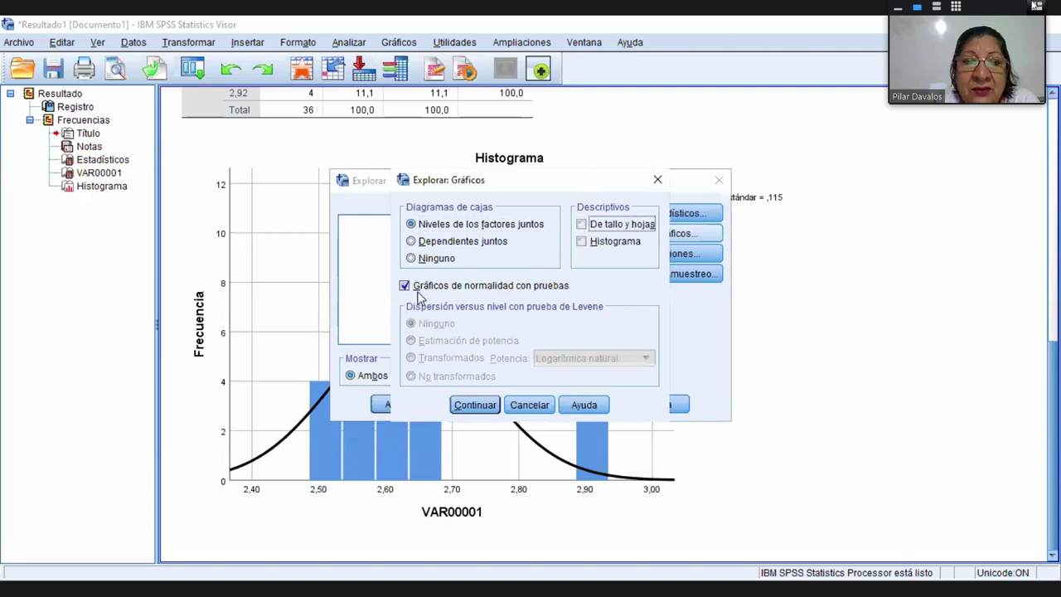
{"action": "left_click", "coordinate": [480, 404]}
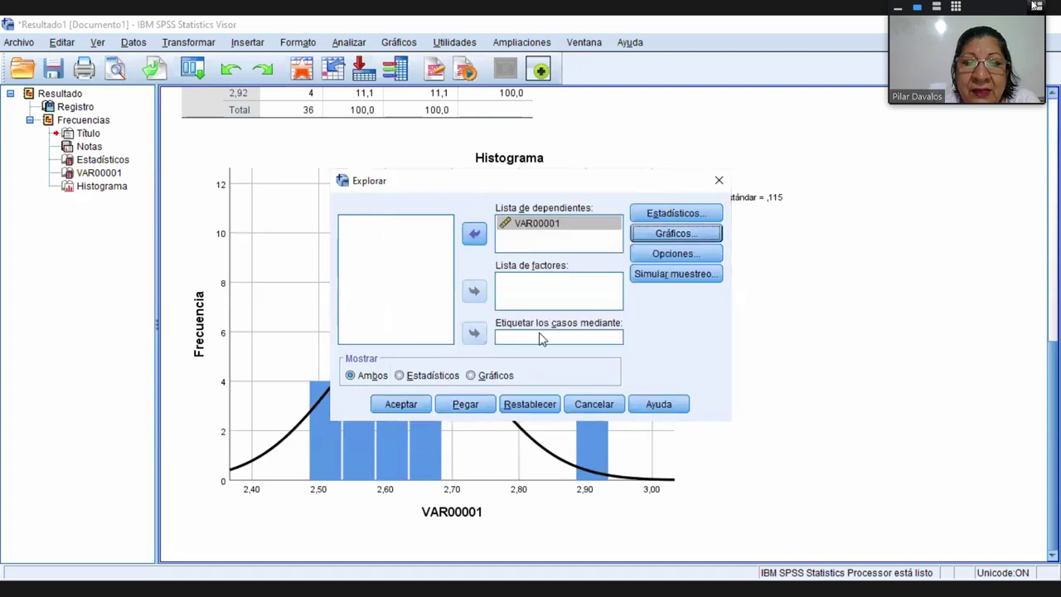
{"action": "left_click", "coordinate": [404, 409]}
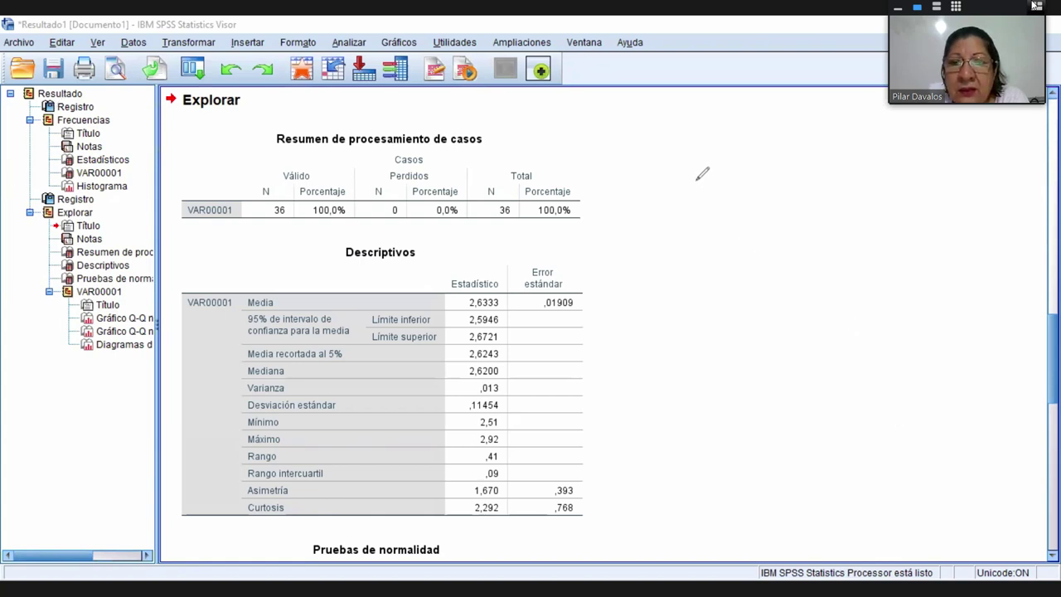
{"action": "mouse_move", "coordinate": [691, 171]}
{"action": "left_mouse_down"}
{"action": "mouse_move", "coordinate": [684, 236]}
{"action": "mouse_move", "coordinate": [702, 304]}
{"action": "mouse_move", "coordinate": [700, 384]}
{"action": "mouse_move", "coordinate": [715, 413]}
{"action": "left_mouse_up"}
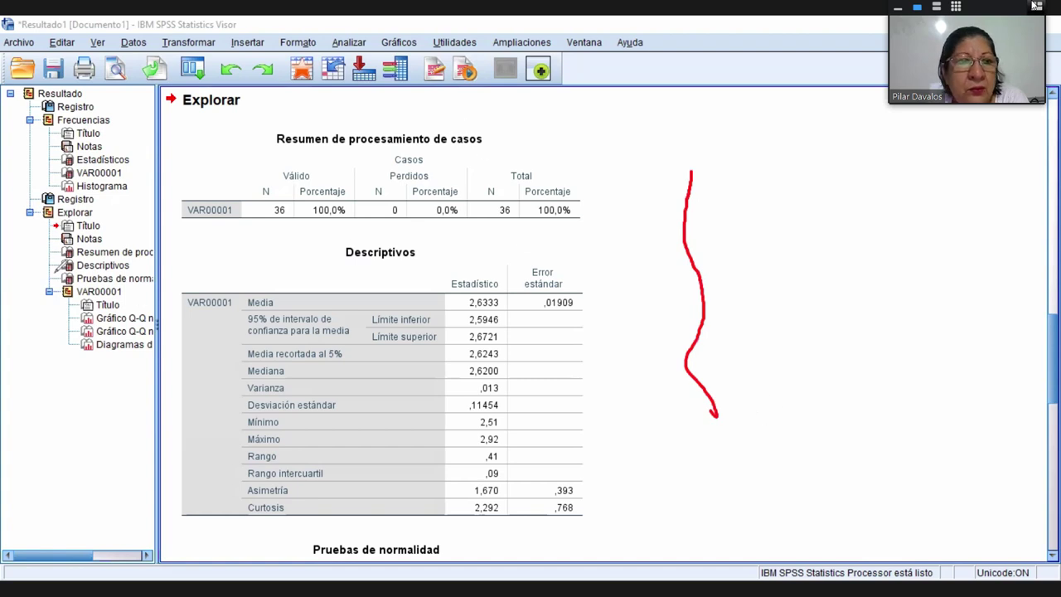
{"action": "left_click", "coordinate": [704, 323]}
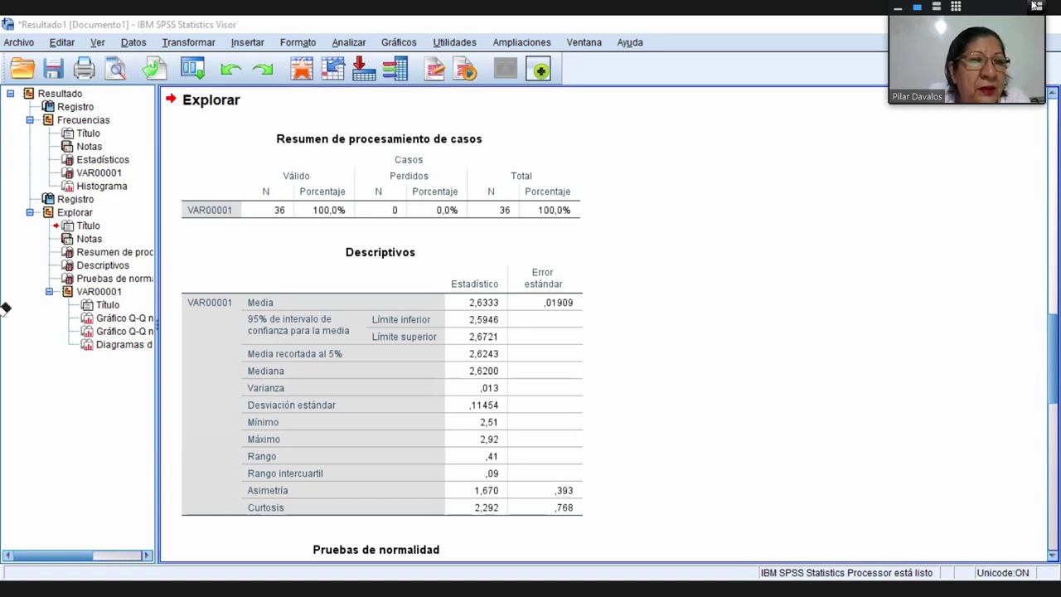
Sketch red axes and a bell curve with a centre line labelled 2,63 beside the Explorar tables.
{"action": "left_click_drag", "start_coordinate": [668, 163], "coordinate": [673, 424]}
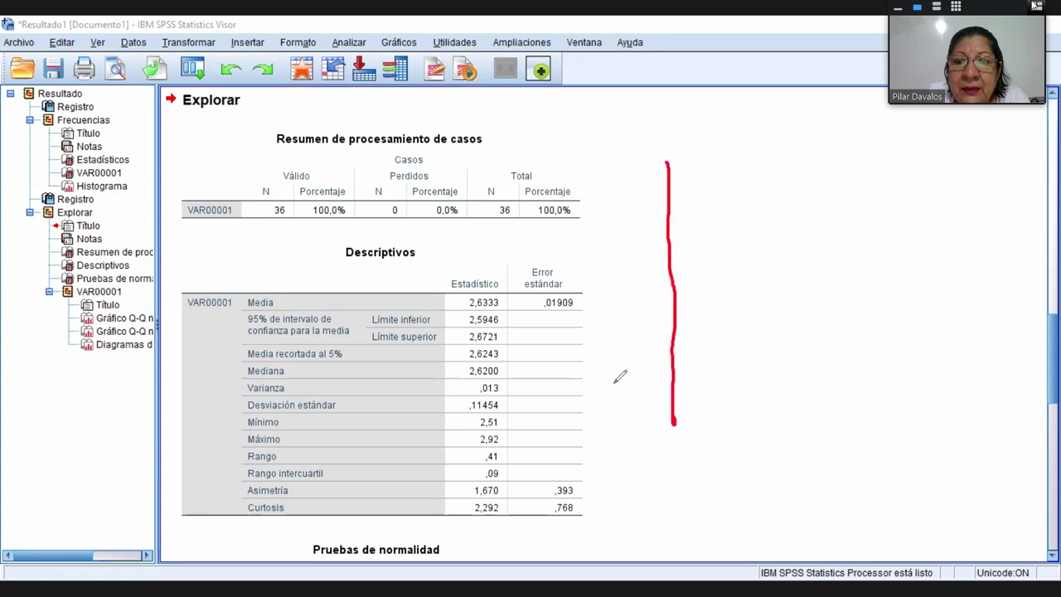
{"action": "mouse_move", "coordinate": [625, 400]}
{"action": "left_mouse_down"}
{"action": "mouse_move", "coordinate": [676, 387]}
{"action": "mouse_move", "coordinate": [878, 410]}
{"action": "mouse_move", "coordinate": [1010, 404]}
{"action": "left_mouse_up"}
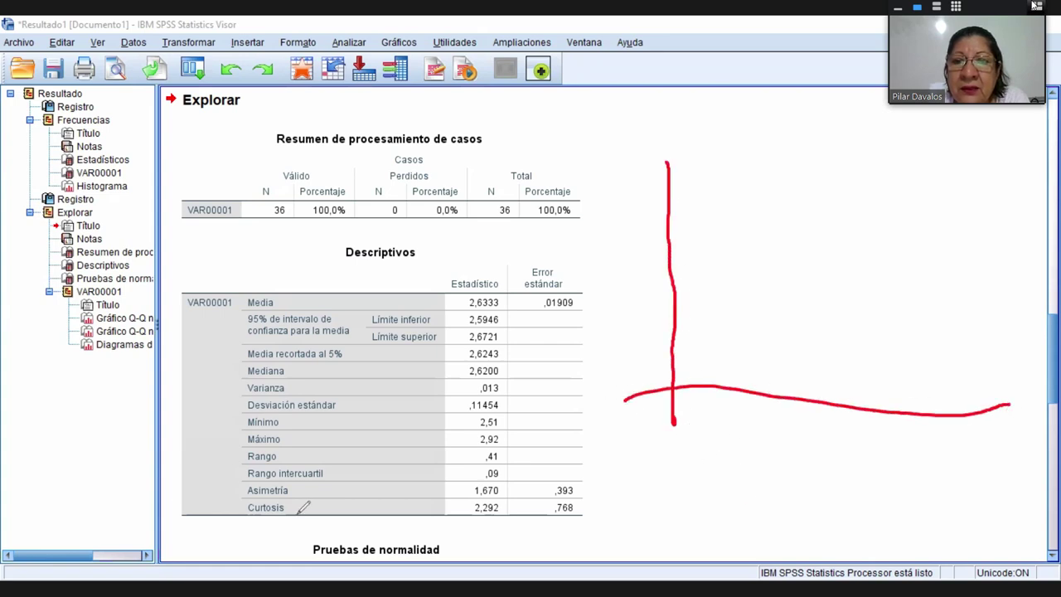
{"action": "mouse_move", "coordinate": [682, 359]}
{"action": "left_mouse_down"}
{"action": "mouse_move", "coordinate": [734, 315]}
{"action": "mouse_move", "coordinate": [788, 243]}
{"action": "mouse_move", "coordinate": [835, 234]}
{"action": "mouse_move", "coordinate": [916, 352]}
{"action": "mouse_move", "coordinate": [963, 376]}
{"action": "left_mouse_up"}
{"action": "left_click_drag", "start_coordinate": [812, 170], "coordinate": [808, 436]}
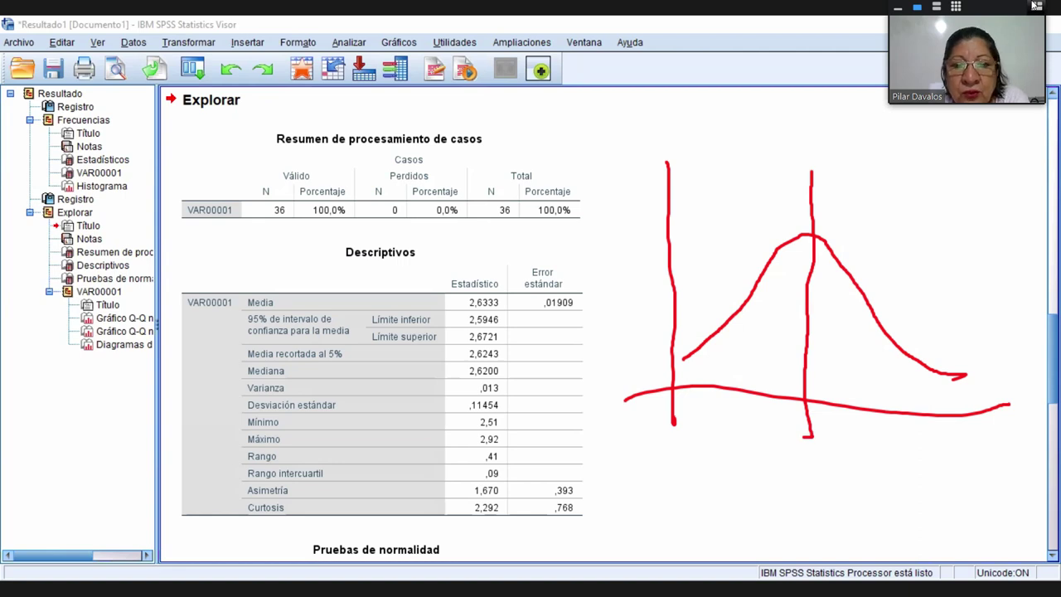
{"action": "mouse_move", "coordinate": [771, 457]}
{"action": "left_mouse_down"}
{"action": "mouse_move", "coordinate": [798, 482]}
{"action": "mouse_move", "coordinate": [818, 456]}
{"action": "mouse_move", "coordinate": [839, 476]}
{"action": "left_mouse_up"}
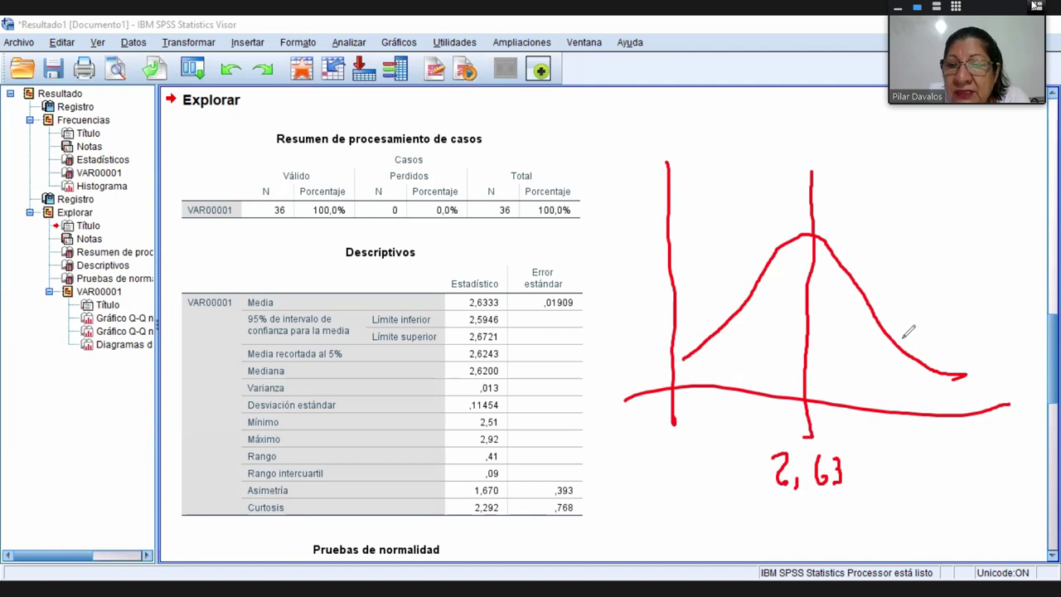
Mark the confidence limits 2.59 and 2,67 on the sketched curve, join them with a line and circle the mean.
{"action": "mouse_move", "coordinate": [900, 314]}
{"action": "left_mouse_down"}
{"action": "mouse_move", "coordinate": [913, 465]}
{"action": "mouse_move", "coordinate": [883, 475]}
{"action": "mouse_move", "coordinate": [914, 480]}
{"action": "mouse_move", "coordinate": [908, 517]}
{"action": "left_mouse_up"}
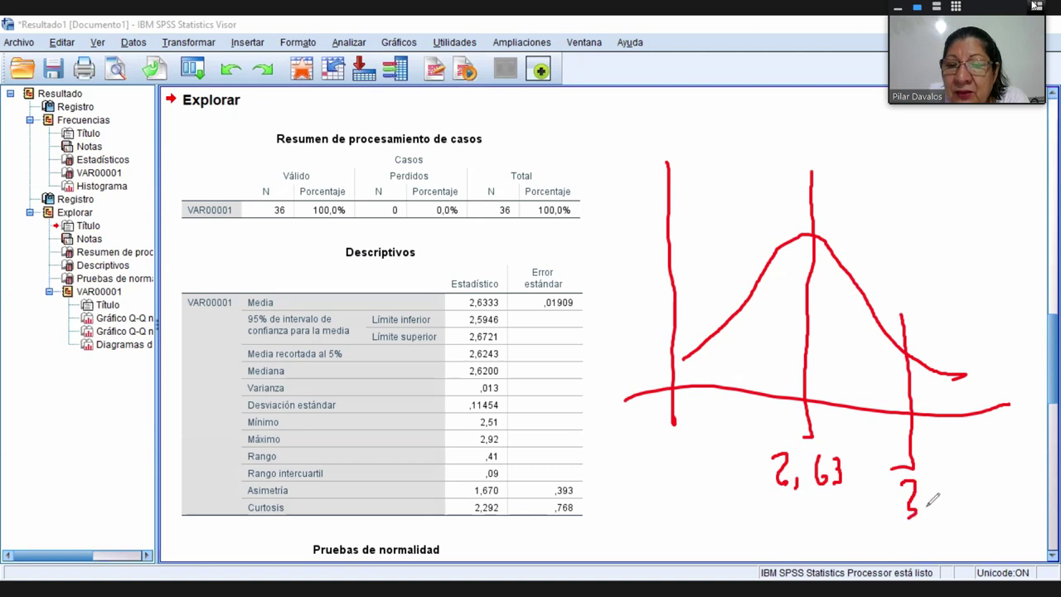
{"action": "mouse_move", "coordinate": [939, 493]}
{"action": "left_mouse_down"}
{"action": "mouse_move", "coordinate": [937, 507]}
{"action": "mouse_move", "coordinate": [964, 480]}
{"action": "mouse_move", "coordinate": [955, 507]}
{"action": "left_mouse_up"}
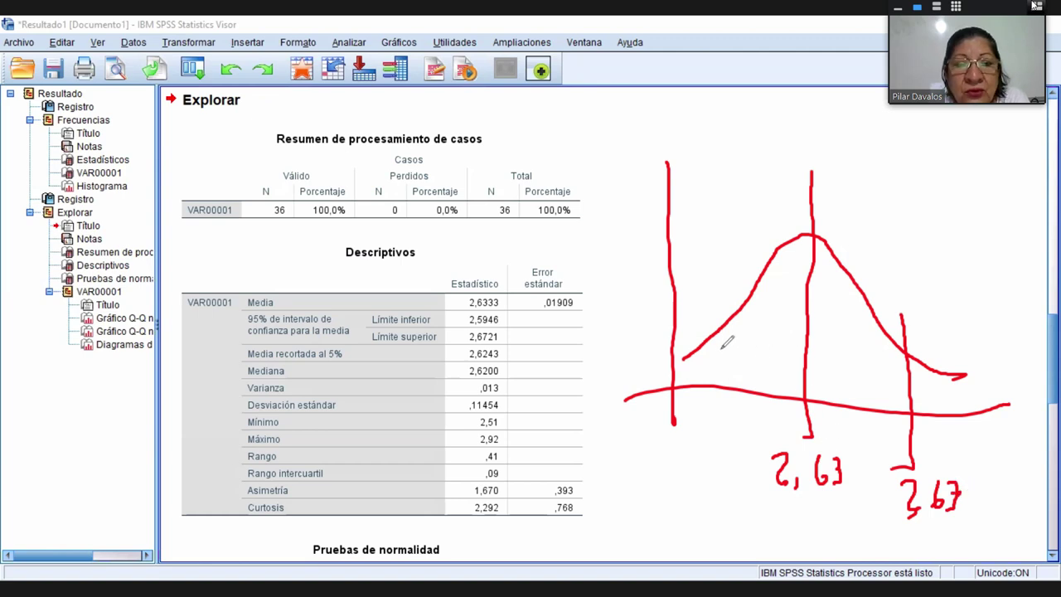
{"action": "mouse_move", "coordinate": [726, 294]}
{"action": "left_mouse_down"}
{"action": "mouse_move", "coordinate": [720, 435]}
{"action": "mouse_move", "coordinate": [691, 444]}
{"action": "mouse_move", "coordinate": [677, 464]}
{"action": "mouse_move", "coordinate": [714, 464]}
{"action": "left_mouse_up"}
{"action": "left_click", "coordinate": [701, 462]}
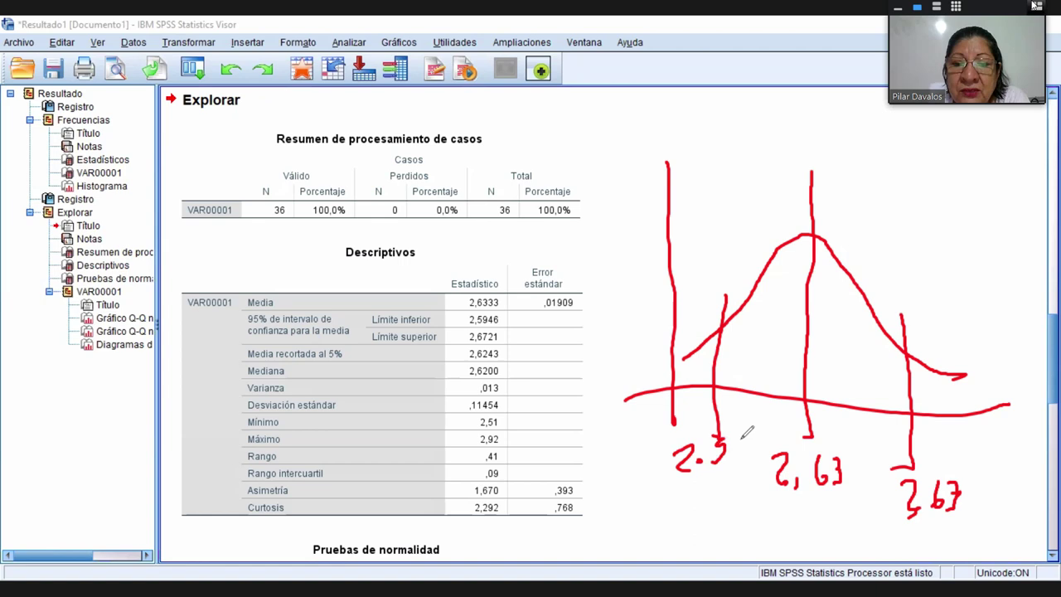
{"action": "left_click_drag", "start_coordinate": [747, 433], "coordinate": [740, 471]}
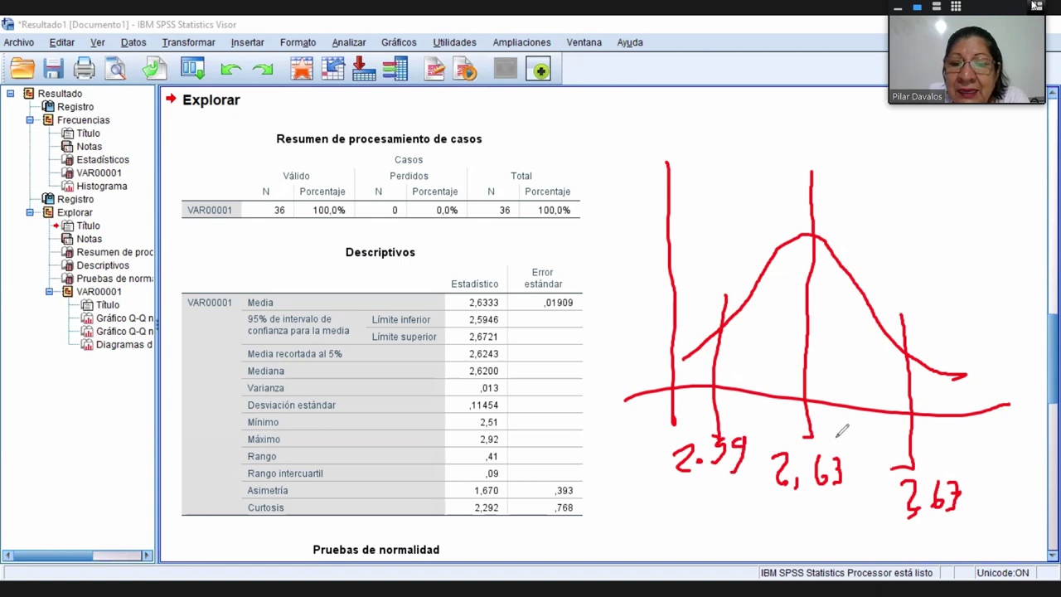
{"action": "mouse_move", "coordinate": [775, 450]}
{"action": "left_mouse_down"}
{"action": "mouse_move", "coordinate": [773, 494]}
{"action": "mouse_move", "coordinate": [802, 503]}
{"action": "mouse_move", "coordinate": [840, 500]}
{"action": "mouse_move", "coordinate": [866, 478]}
{"action": "mouse_move", "coordinate": [869, 460]}
{"action": "mouse_move", "coordinate": [843, 440]}
{"action": "mouse_move", "coordinate": [774, 449]}
{"action": "left_mouse_up"}
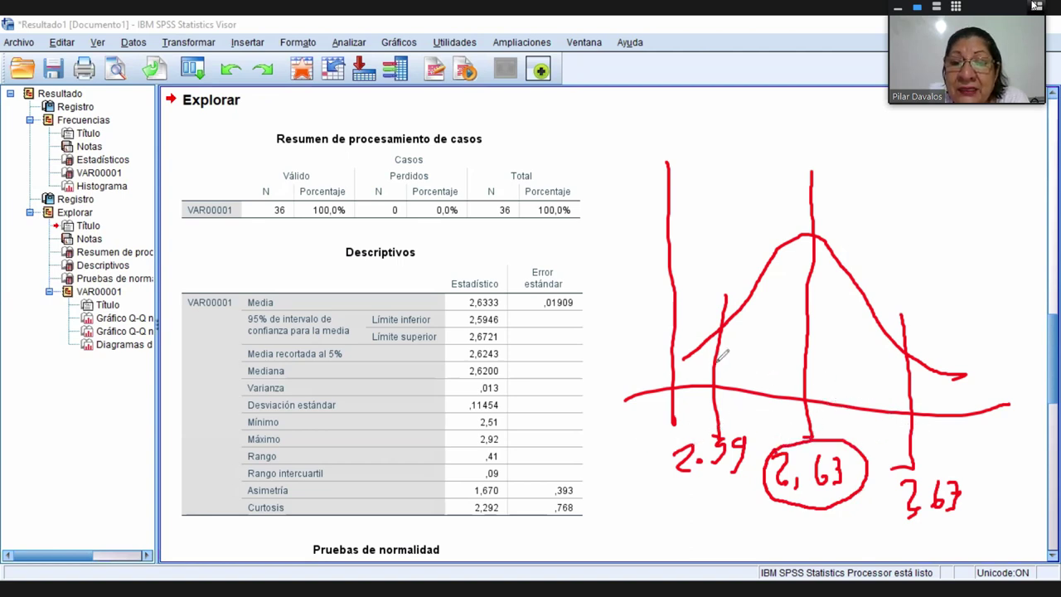
{"action": "mouse_move", "coordinate": [718, 364]}
{"action": "left_mouse_down"}
{"action": "mouse_move", "coordinate": [787, 351]}
{"action": "mouse_move", "coordinate": [908, 375]}
{"action": "left_mouse_up"}
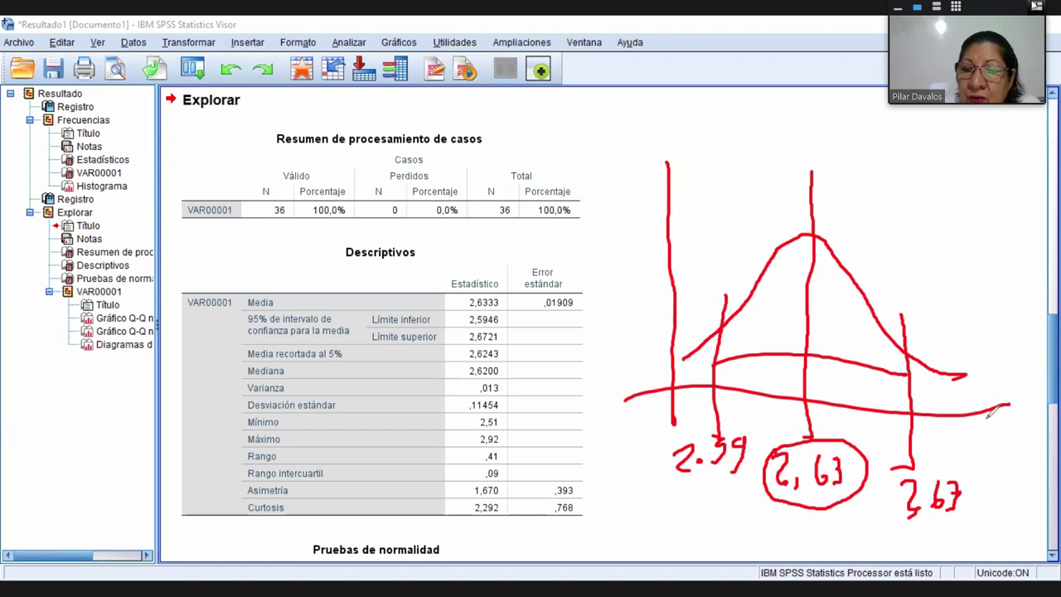
Add a blue vertical line with a circled 2.75 label beyond the upper limit and link the two confidence limits in blue.
{"action": "left_click_drag", "start_coordinate": [970, 356], "coordinate": [982, 519]}
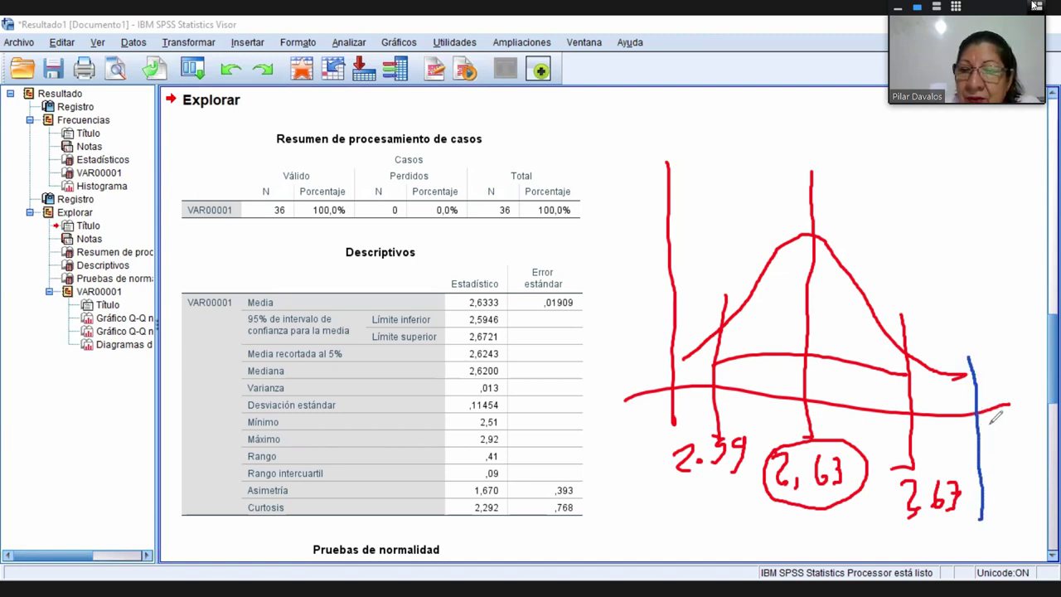
{"action": "mouse_move", "coordinate": [945, 311]}
{"action": "left_mouse_down"}
{"action": "mouse_move", "coordinate": [953, 346]}
{"action": "mouse_move", "coordinate": [979, 309]}
{"action": "mouse_move", "coordinate": [987, 342]}
{"action": "mouse_move", "coordinate": [982, 326]}
{"action": "mouse_move", "coordinate": [1013, 313]}
{"action": "mouse_move", "coordinate": [999, 340]}
{"action": "left_mouse_up"}
{"action": "left_click", "coordinate": [964, 336]}
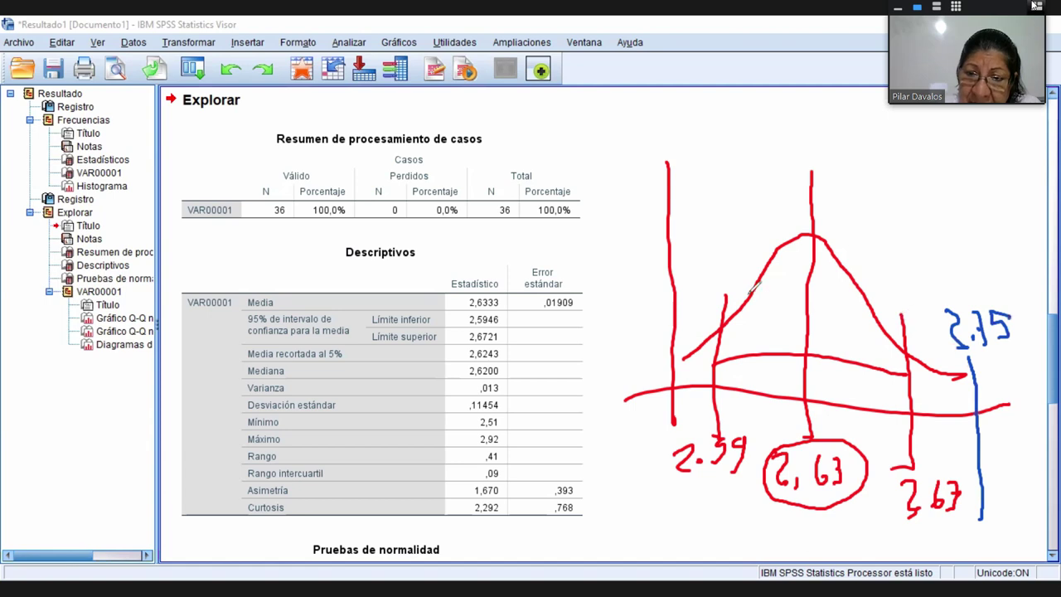
{"action": "mouse_move", "coordinate": [725, 296]}
{"action": "left_mouse_down"}
{"action": "mouse_move", "coordinate": [791, 308]}
{"action": "mouse_move", "coordinate": [812, 298]}
{"action": "mouse_move", "coordinate": [902, 321]}
{"action": "left_mouse_up"}
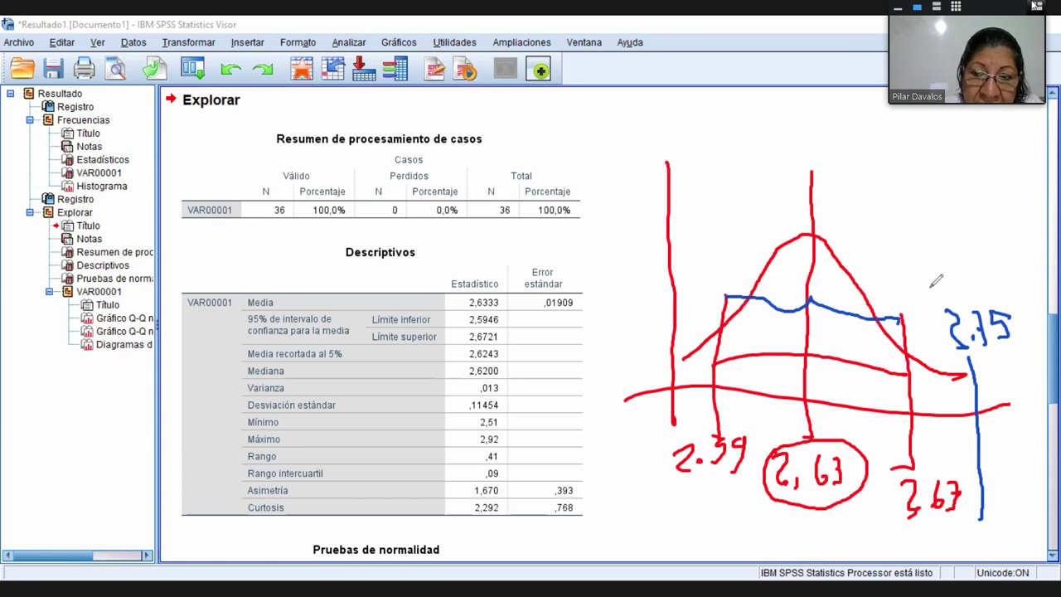
{"action": "mouse_move", "coordinate": [934, 301]}
{"action": "left_mouse_down"}
{"action": "mouse_move", "coordinate": [973, 348]}
{"action": "mouse_move", "coordinate": [1014, 345]}
{"action": "mouse_move", "coordinate": [1028, 314]}
{"action": "mouse_move", "coordinate": [993, 285]}
{"action": "mouse_move", "coordinate": [936, 308]}
{"action": "left_mouse_up"}
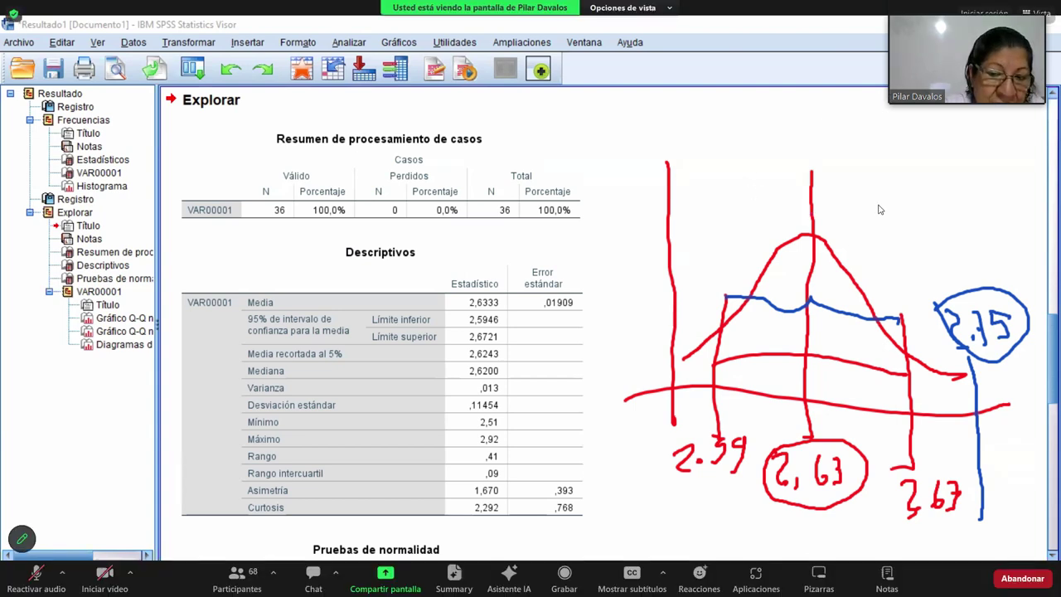
{"action": "left_click", "coordinate": [87, 572]}
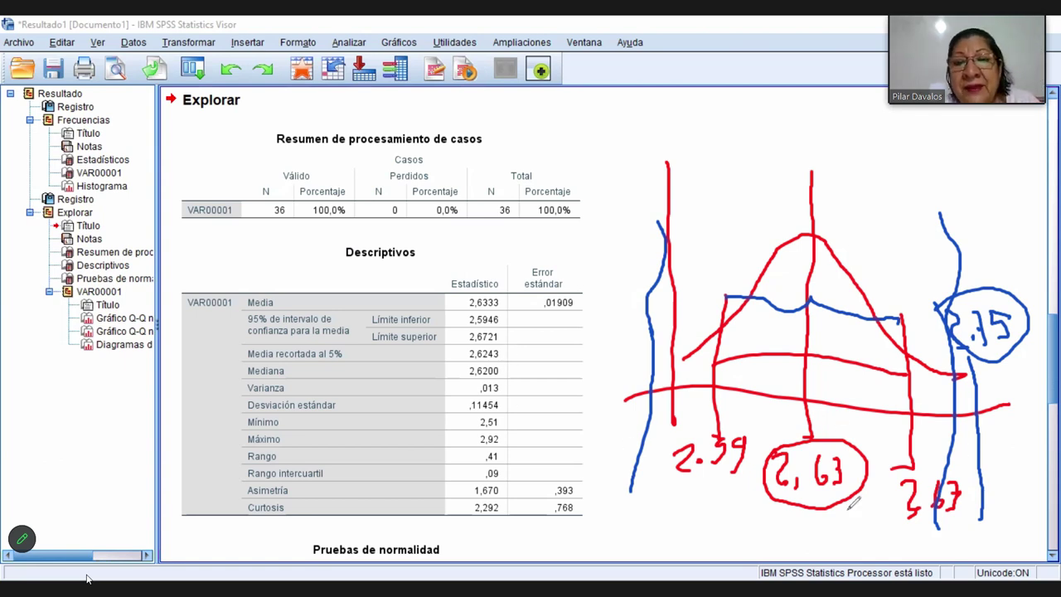
{"action": "mouse_move", "coordinate": [87, 578]}
{"action": "left_click", "coordinate": [102, 577]}
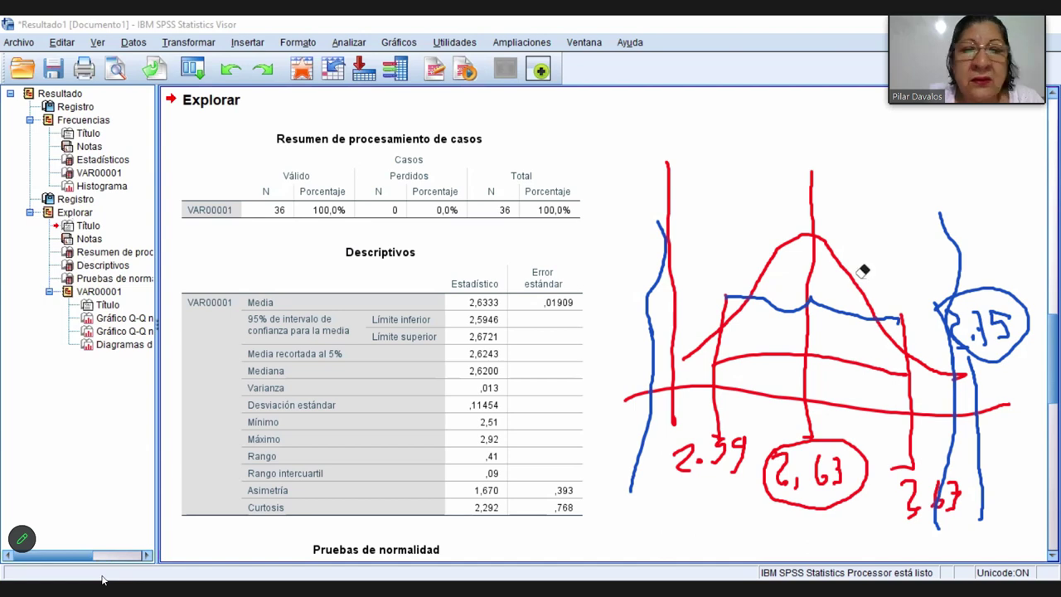
Erase the freehand drawing from the Explorar output and stop sharing the screen.
{"action": "mouse_move", "coordinate": [869, 230]}
{"action": "left_mouse_down"}
{"action": "mouse_move", "coordinate": [686, 397]}
{"action": "mouse_move", "coordinate": [647, 347]}
{"action": "mouse_move", "coordinate": [663, 281]}
{"action": "mouse_move", "coordinate": [715, 474]}
{"action": "mouse_move", "coordinate": [805, 384]}
{"action": "mouse_move", "coordinate": [1037, 281]}
{"action": "mouse_move", "coordinate": [929, 469]}
{"action": "mouse_move", "coordinate": [994, 492]}
{"action": "mouse_move", "coordinate": [830, 459]}
{"action": "mouse_move", "coordinate": [704, 449]}
{"action": "mouse_move", "coordinate": [888, 483]}
{"action": "mouse_move", "coordinate": [783, 481]}
{"action": "mouse_move", "coordinate": [1020, 303]}
{"action": "left_mouse_up"}
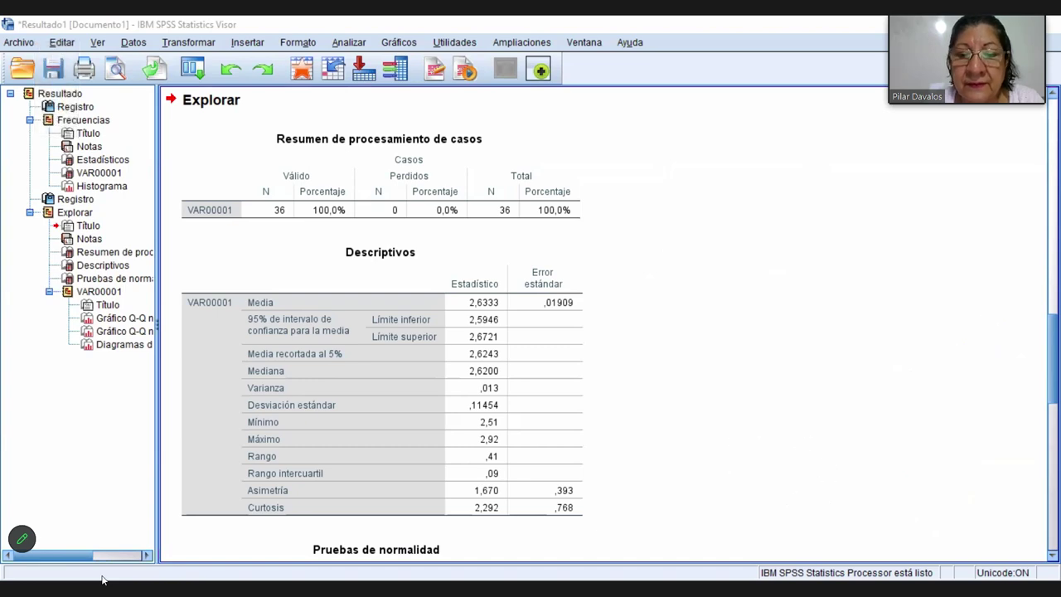
{"action": "key", "text": "alt+s"}
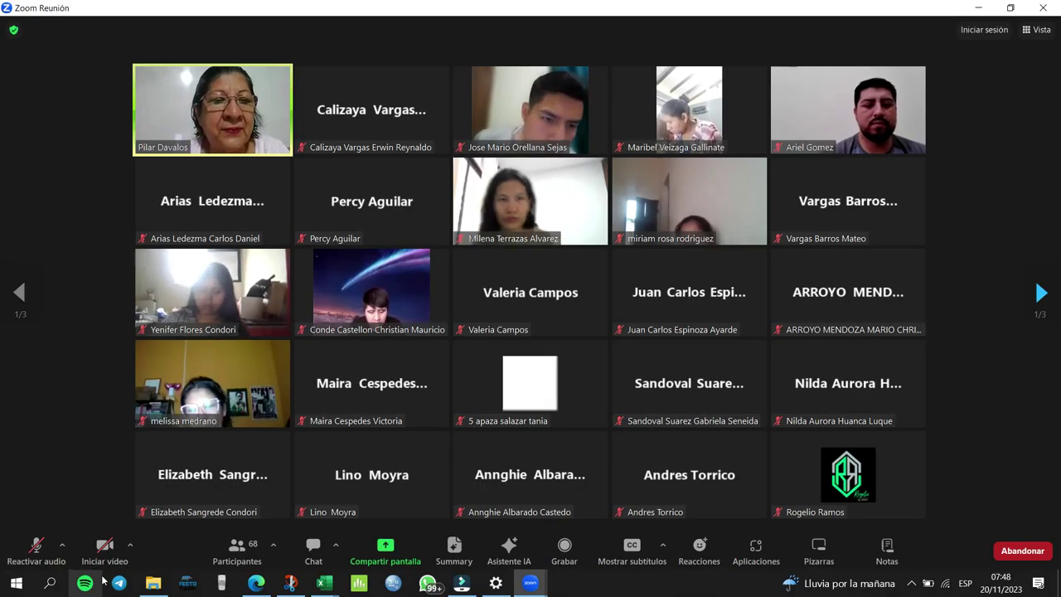
Toggle the Zoom meeting camera on and back off.
{"action": "left_click", "coordinate": [105, 548]}
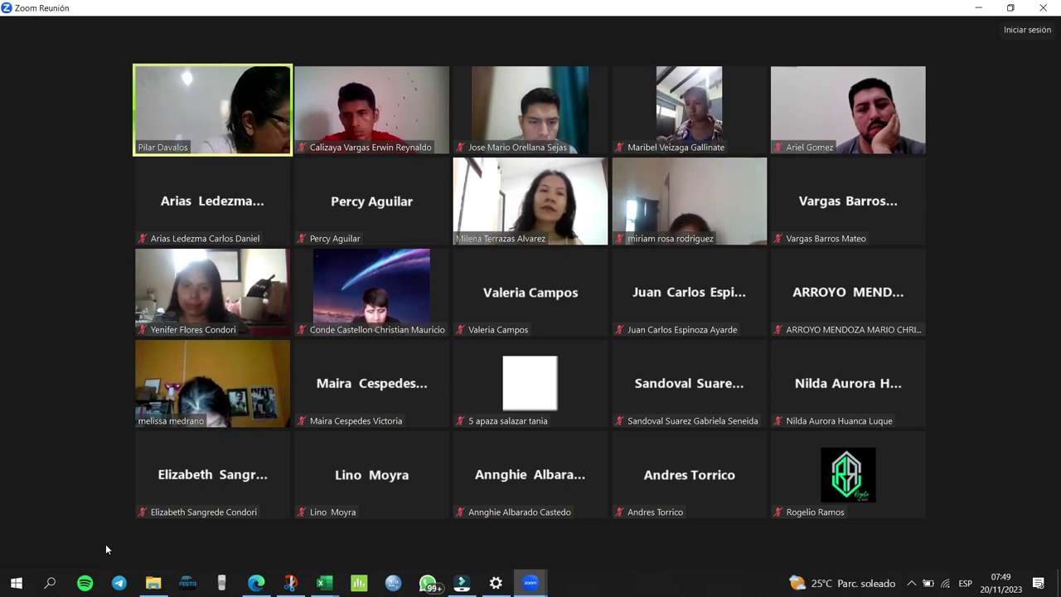
{"action": "mouse_move", "coordinate": [108, 539]}
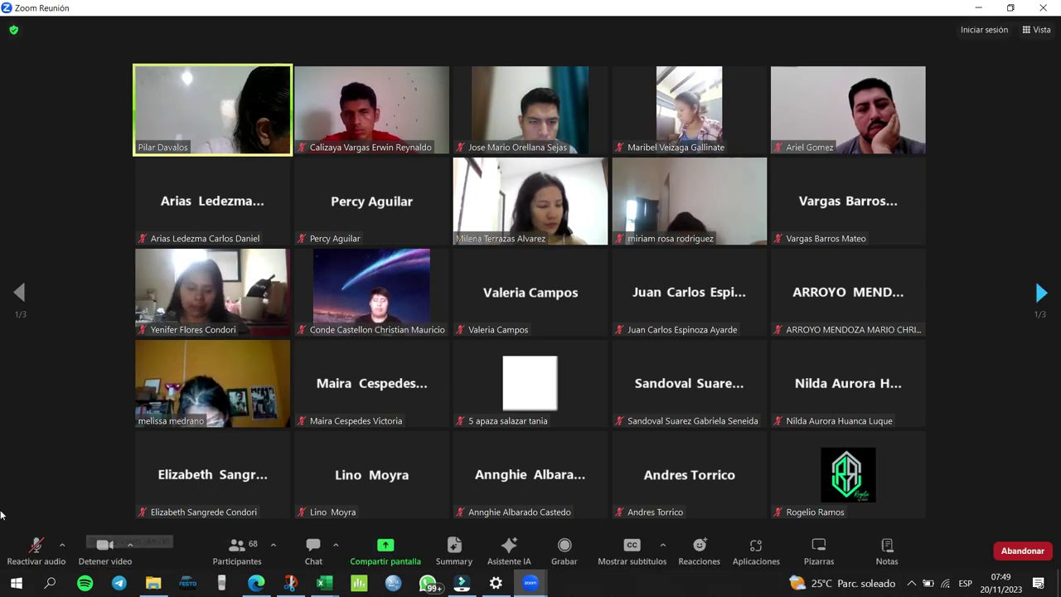
{"action": "left_click", "coordinate": [109, 539]}
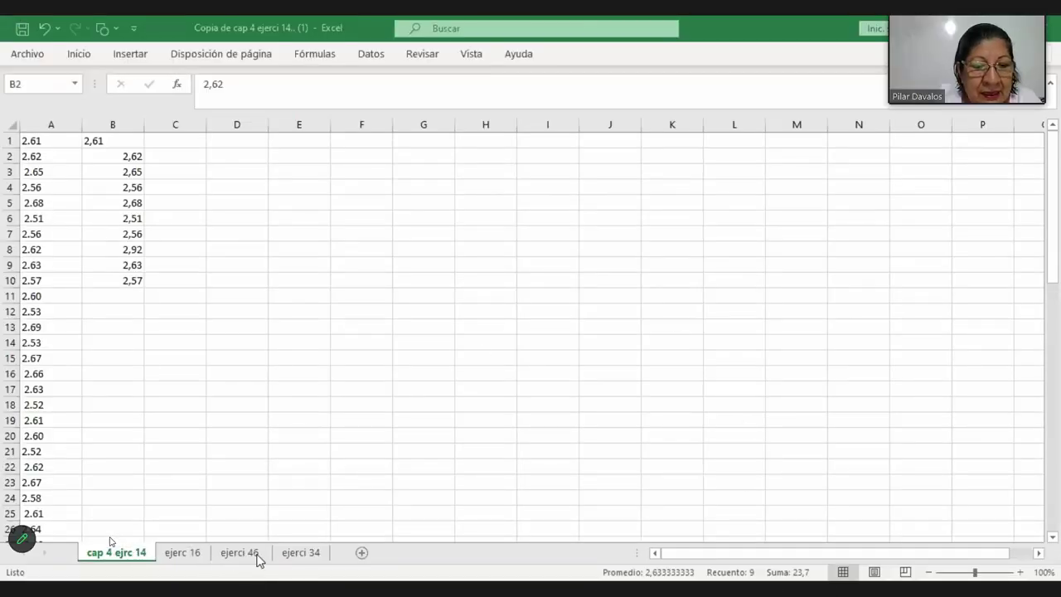
In Excel, copy the temperatura baja values in A2:A11 of the ejerci 34 sheet.
{"action": "left_click", "coordinate": [302, 553]}
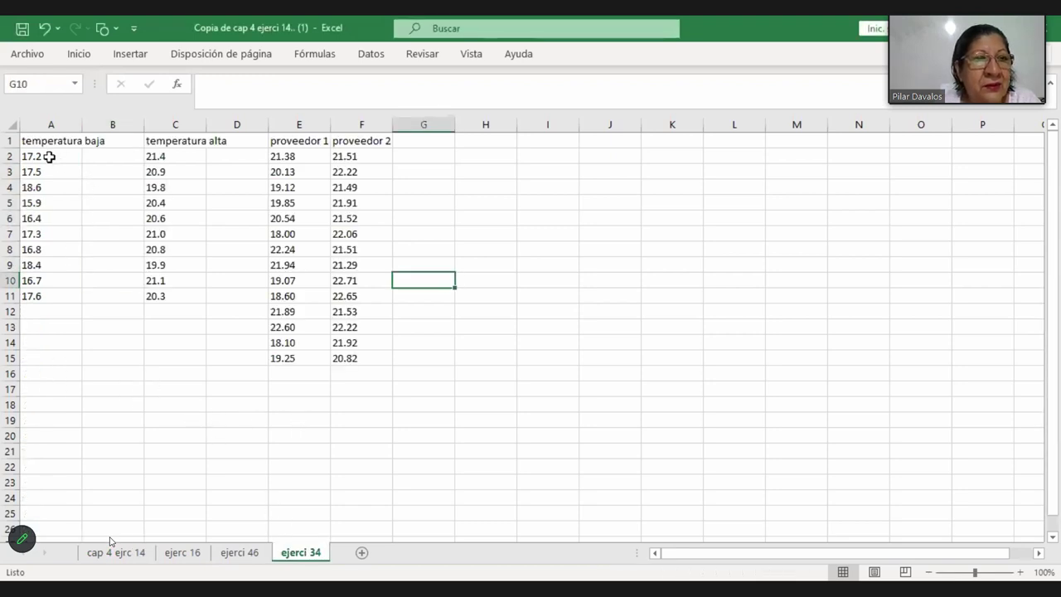
{"action": "left_click_drag", "start_coordinate": [50, 156], "coordinate": [46, 296]}
{"action": "right_click", "coordinate": [91, 204]}
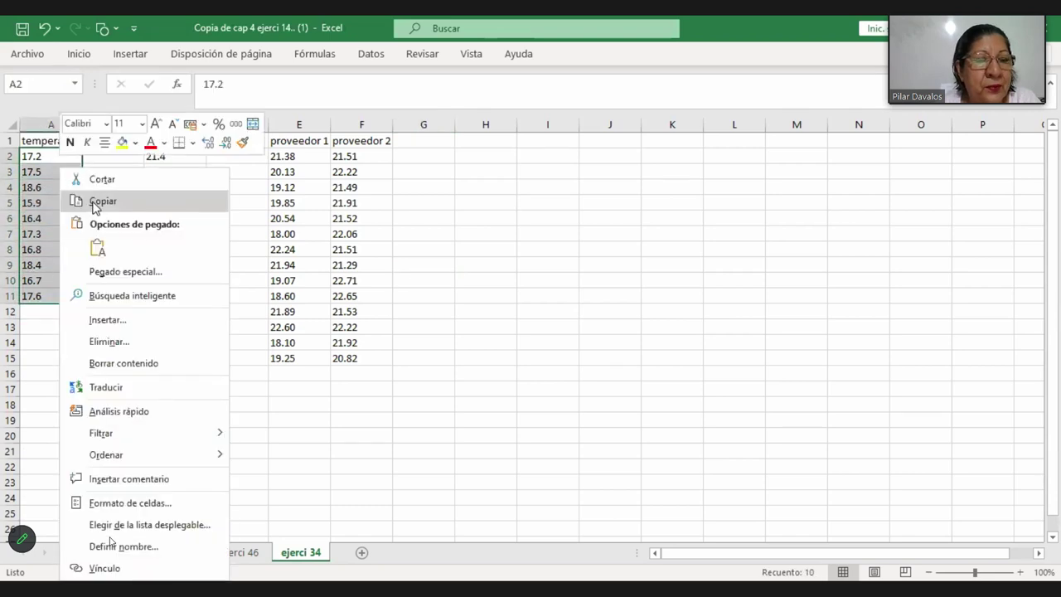
{"action": "left_click", "coordinate": [94, 201]}
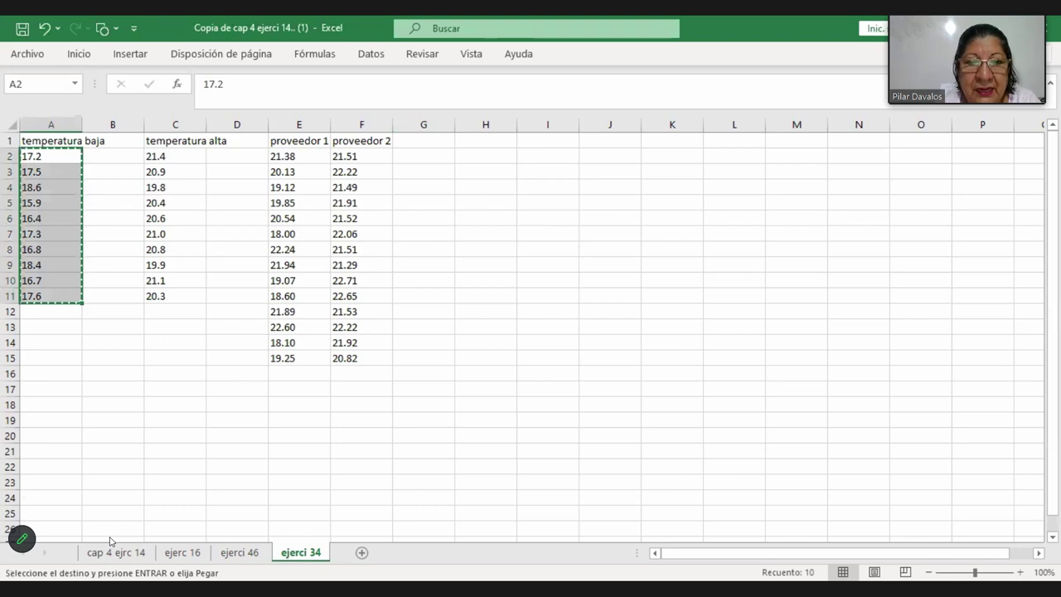
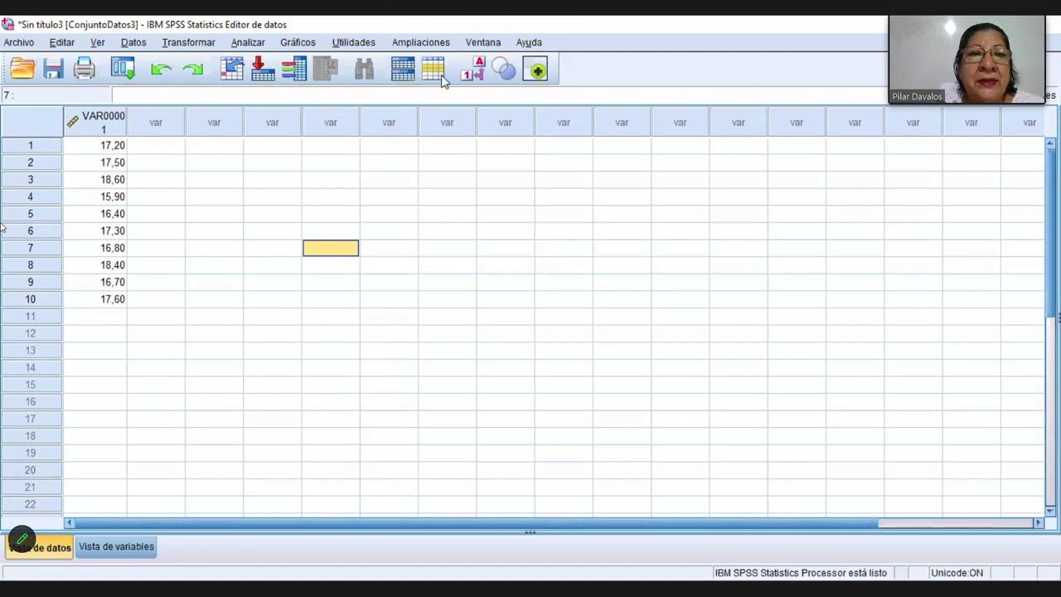
Start a Frecuencias analysis in SPSS with Media, Mediana, Moda, Desviación estándar, Varianza, Asimetría and Curtosis as its statistics.
{"action": "left_click", "coordinate": [248, 47]}
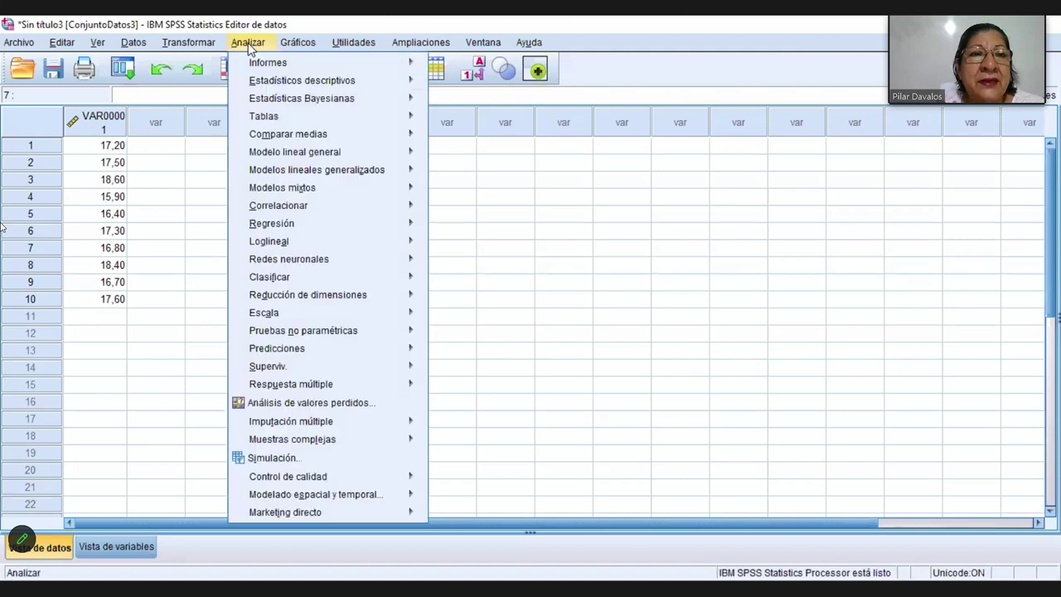
{"action": "mouse_move", "coordinate": [273, 83]}
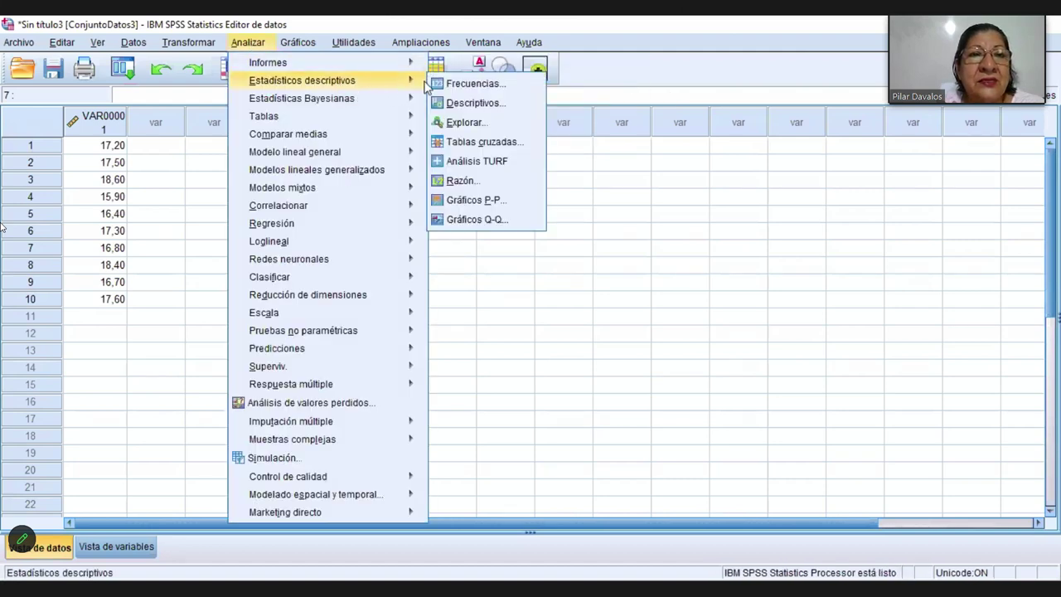
{"action": "left_click", "coordinate": [472, 83]}
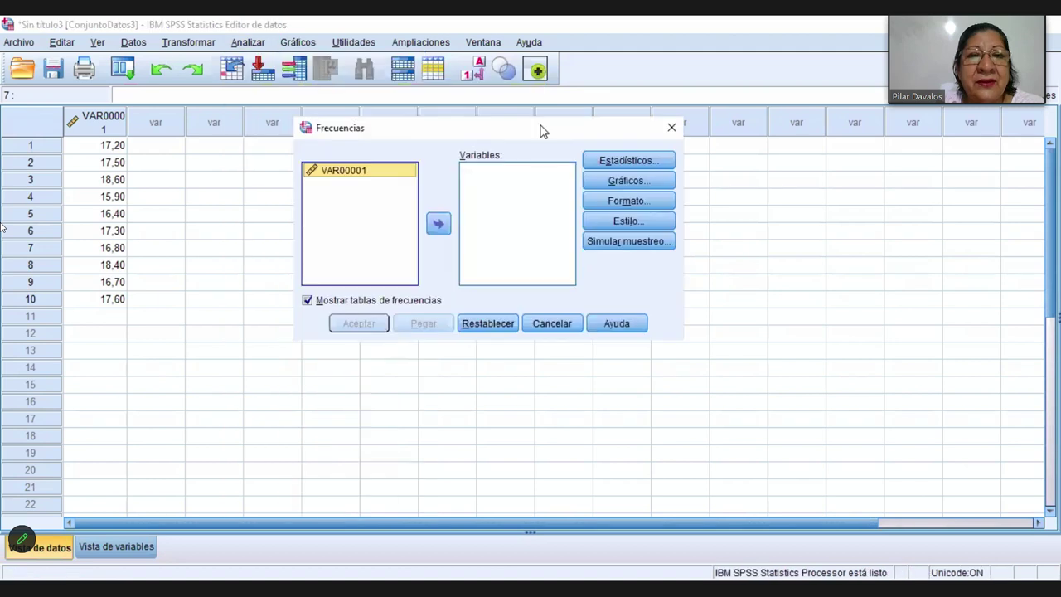
{"action": "left_click", "coordinate": [620, 157]}
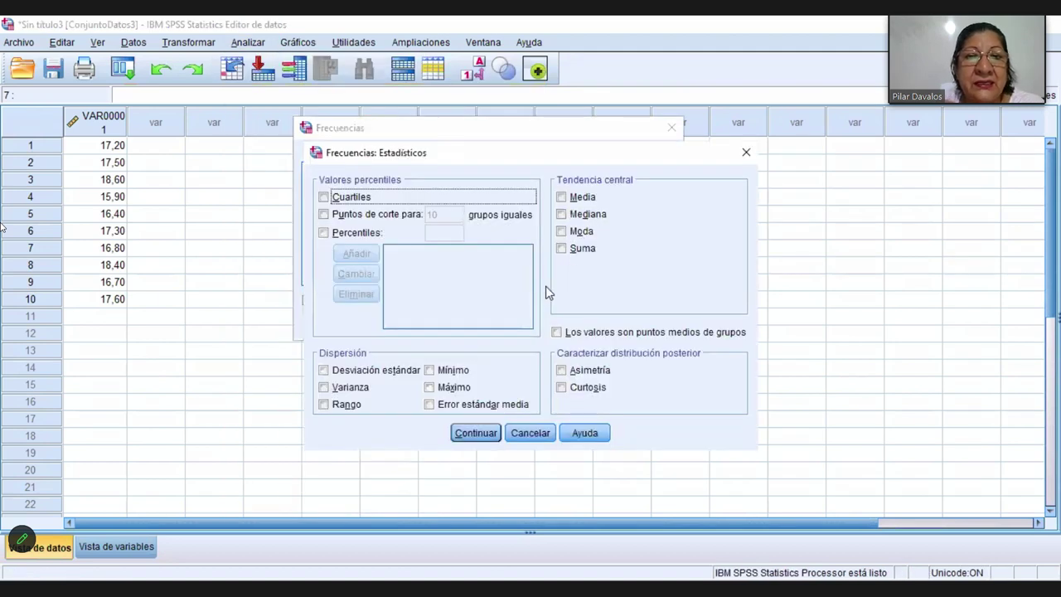
{"action": "left_click", "coordinate": [561, 197]}
{"action": "left_click", "coordinate": [561, 215]}
{"action": "left_click", "coordinate": [561, 232]}
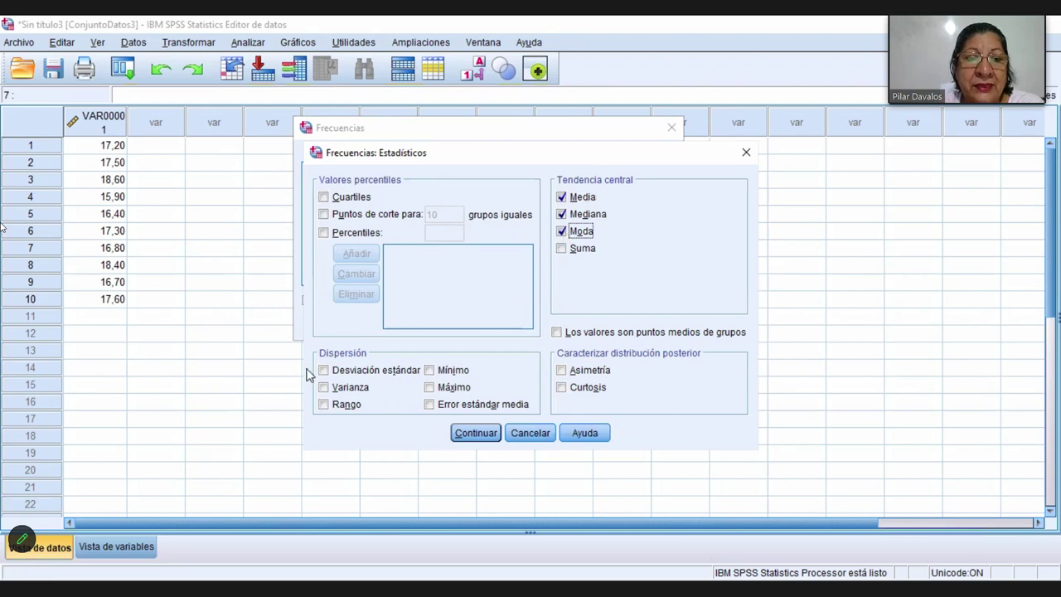
{"action": "left_click", "coordinate": [324, 370]}
{"action": "left_click", "coordinate": [326, 387]}
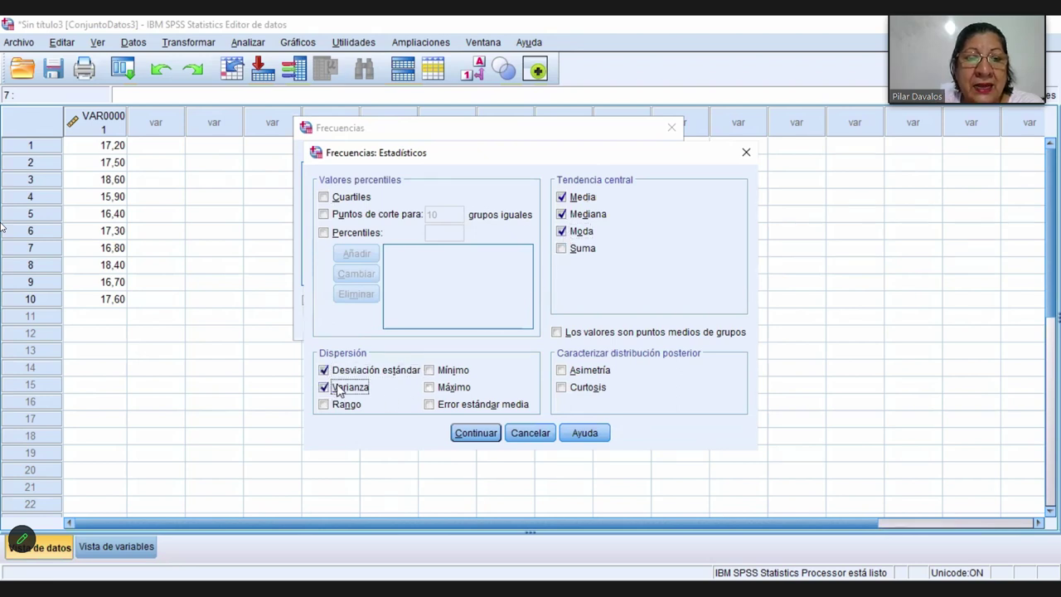
{"action": "left_click", "coordinate": [560, 371]}
{"action": "left_click", "coordinate": [562, 388]}
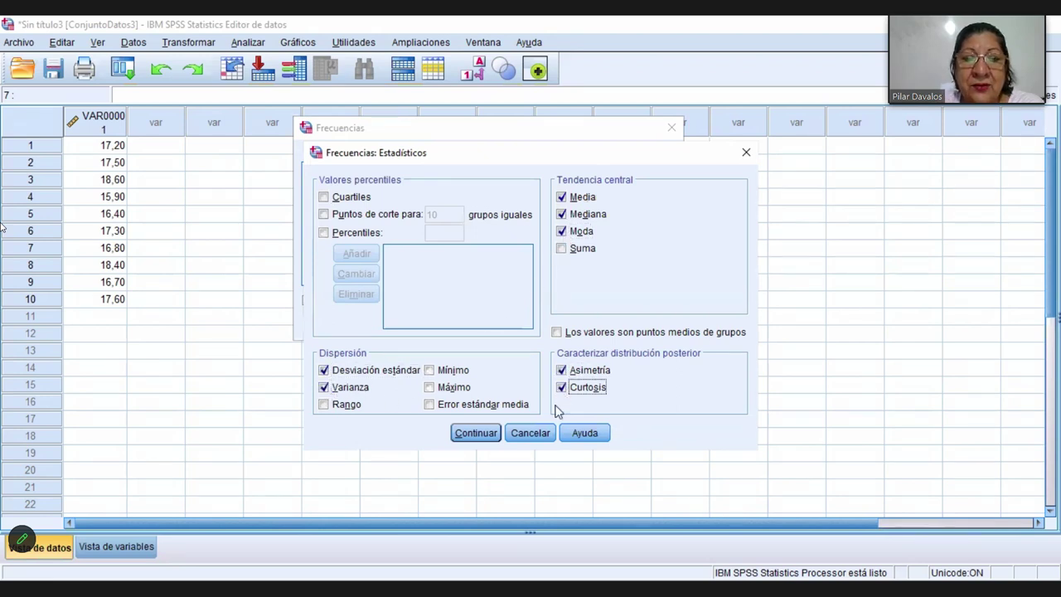
{"action": "left_click", "coordinate": [473, 432]}
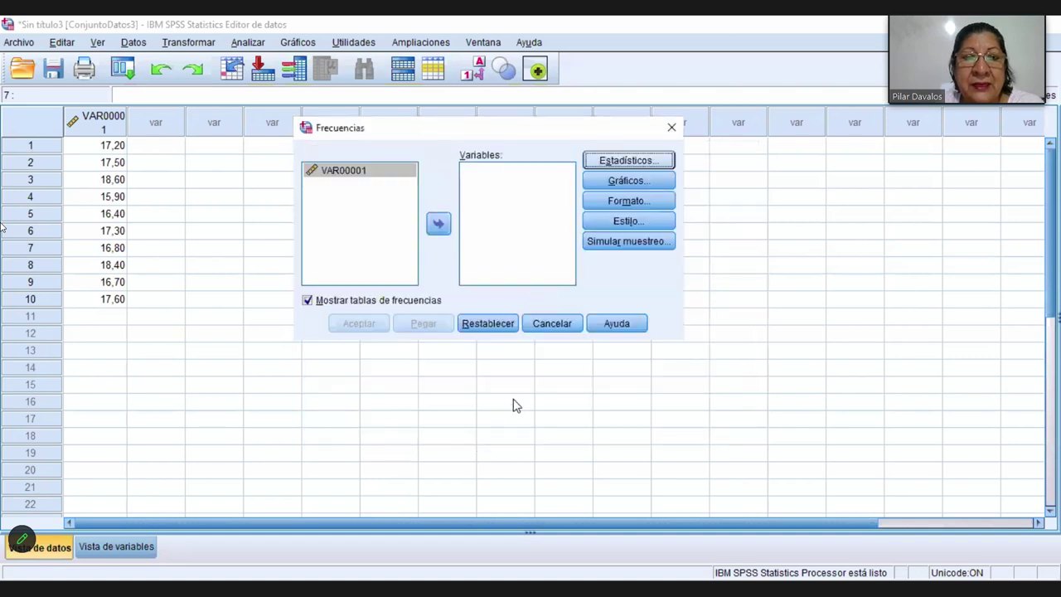
Request a histogram with a normal curve for the Frecuencias analysis.
{"action": "left_click", "coordinate": [638, 181]}
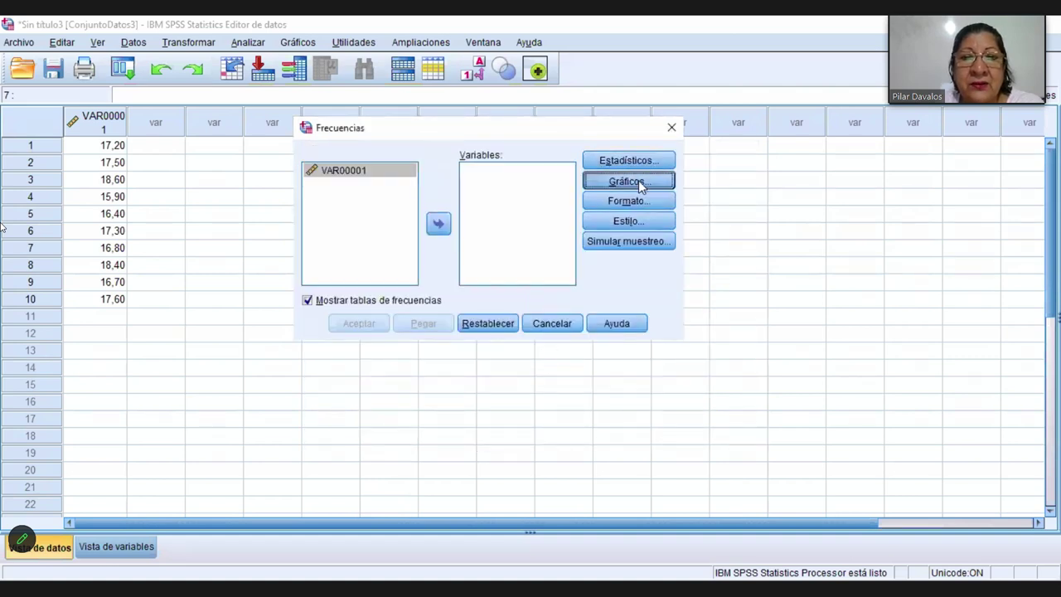
{"action": "left_click", "coordinate": [440, 299]}
{"action": "left_click", "coordinate": [452, 313]}
{"action": "left_click", "coordinate": [478, 387]}
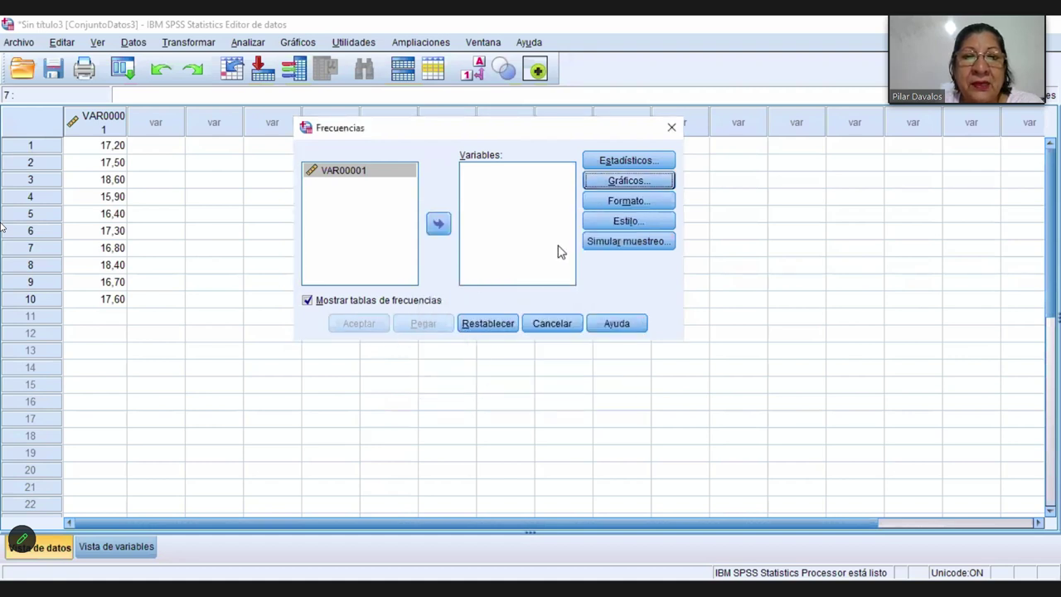
Add VAR00001 to the Frecuencias analysis and run it with the chosen statistics and histogram settings.
{"action": "left_click", "coordinate": [438, 224]}
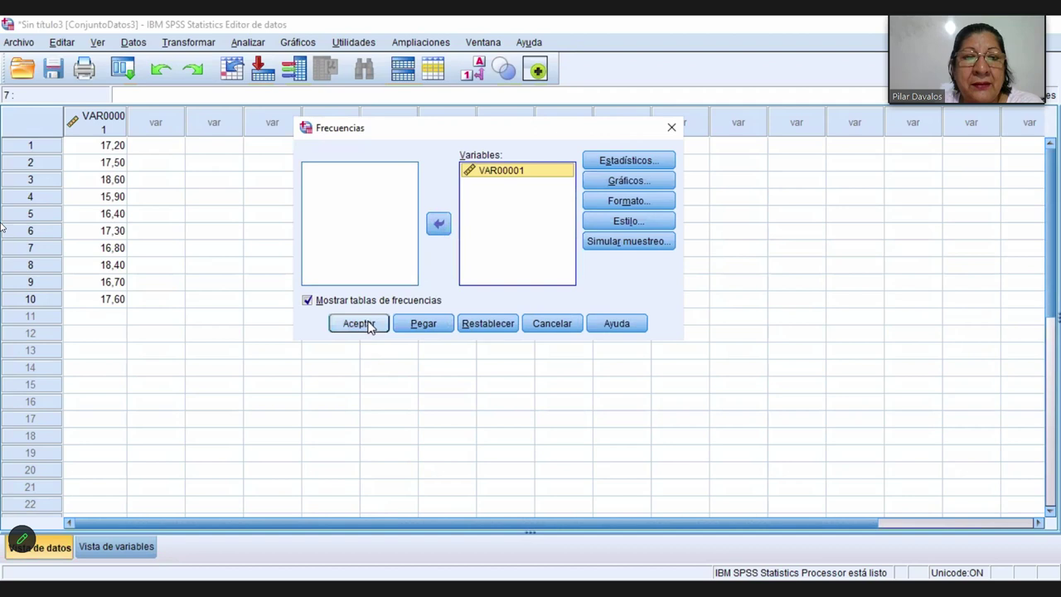
{"action": "left_click", "coordinate": [613, 162]}
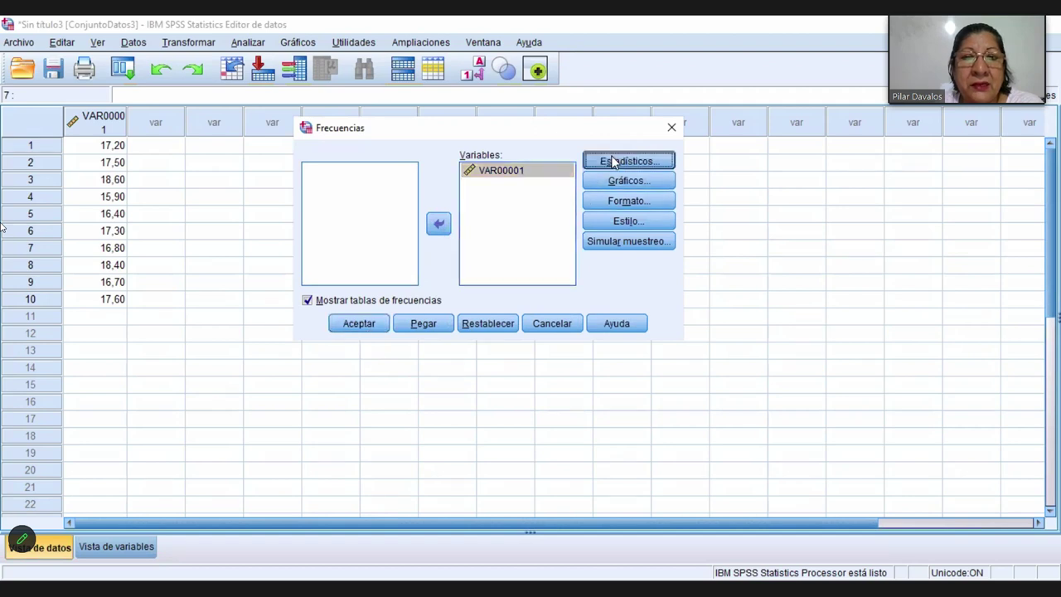
{"action": "left_click", "coordinate": [476, 434]}
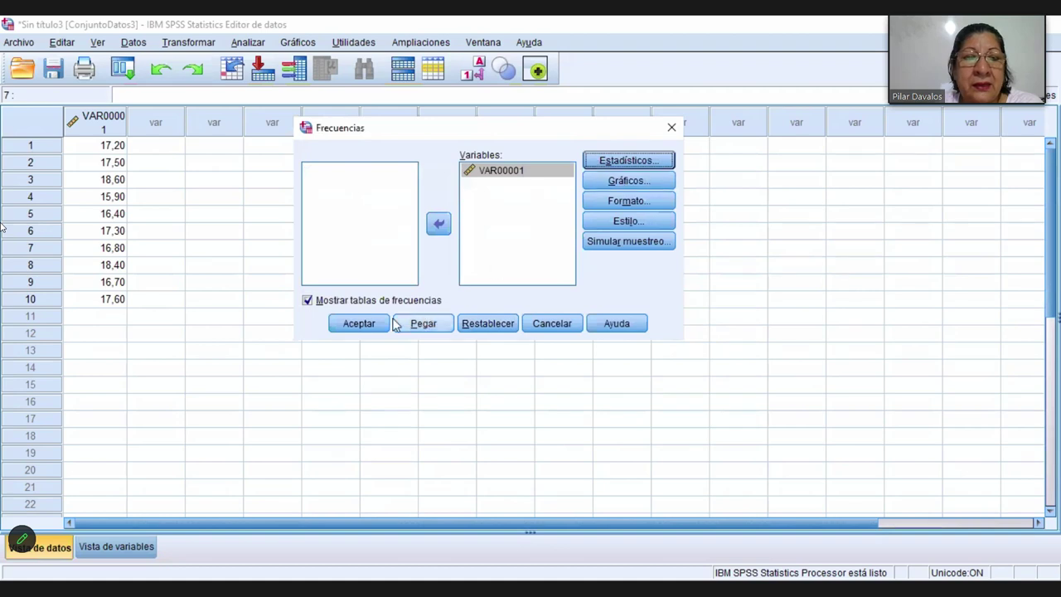
{"action": "left_click", "coordinate": [659, 182]}
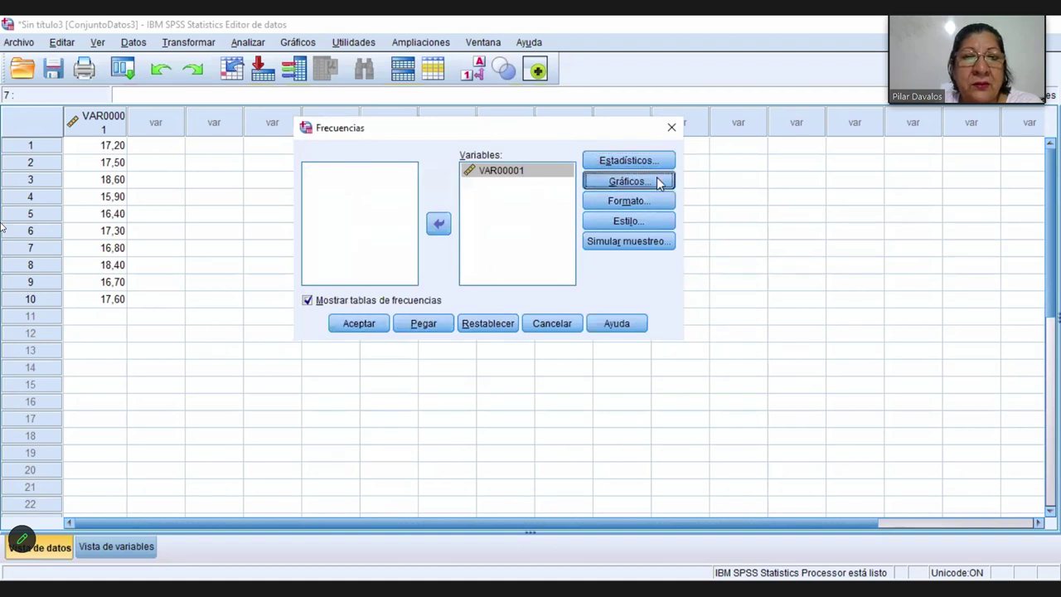
{"action": "left_click", "coordinate": [466, 385]}
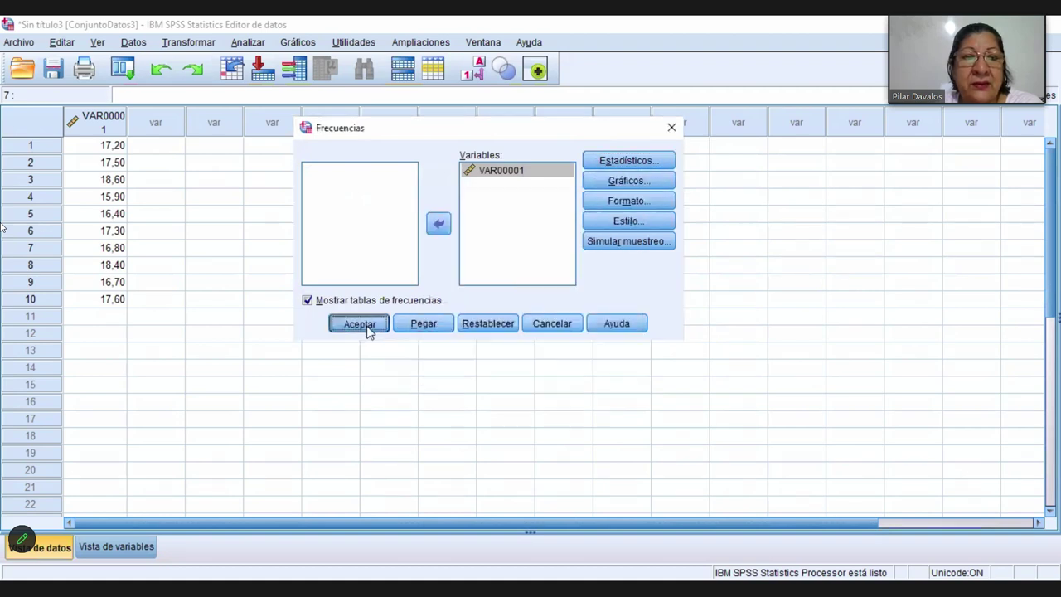
{"action": "left_click", "coordinate": [367, 326]}
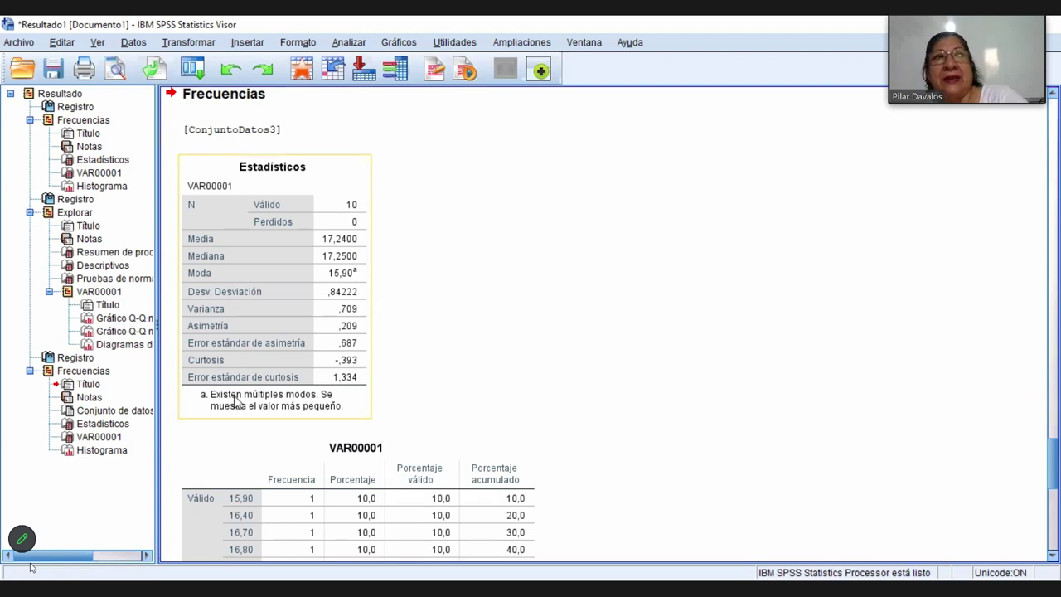
Review the Estadísticos table, frequency table and histogram of VAR00001 in the Frecuencias output.
{"action": "left_click", "coordinate": [474, 267]}
{"action": "scroll", "coordinate": [478, 274], "scroll_direction": "down", "scroll_amount": 3}
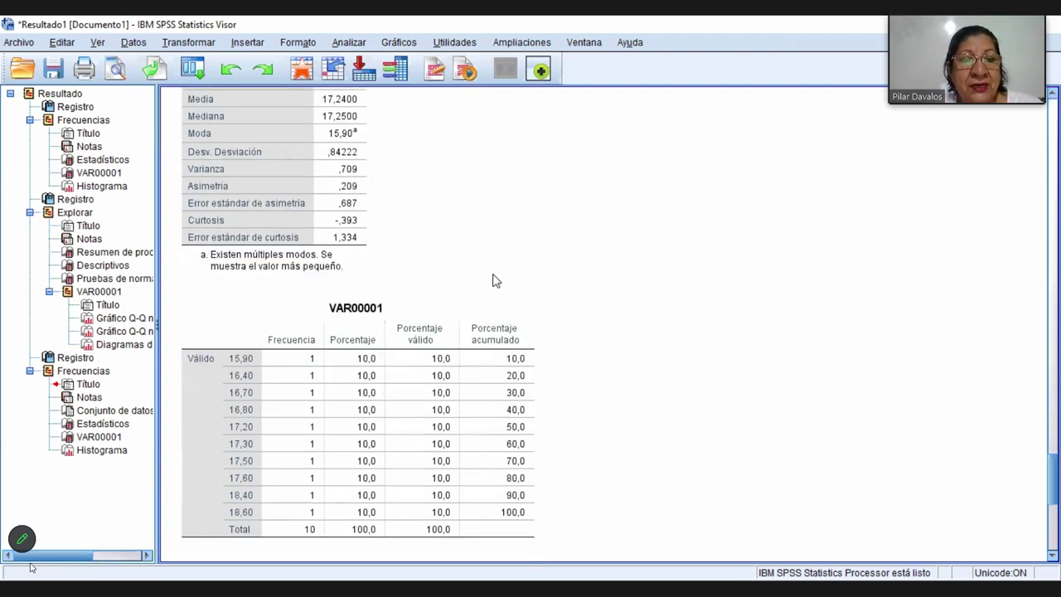
{"action": "scroll", "coordinate": [492, 280], "scroll_direction": "up", "scroll_amount": 2}
{"action": "left_click", "coordinate": [304, 191]}
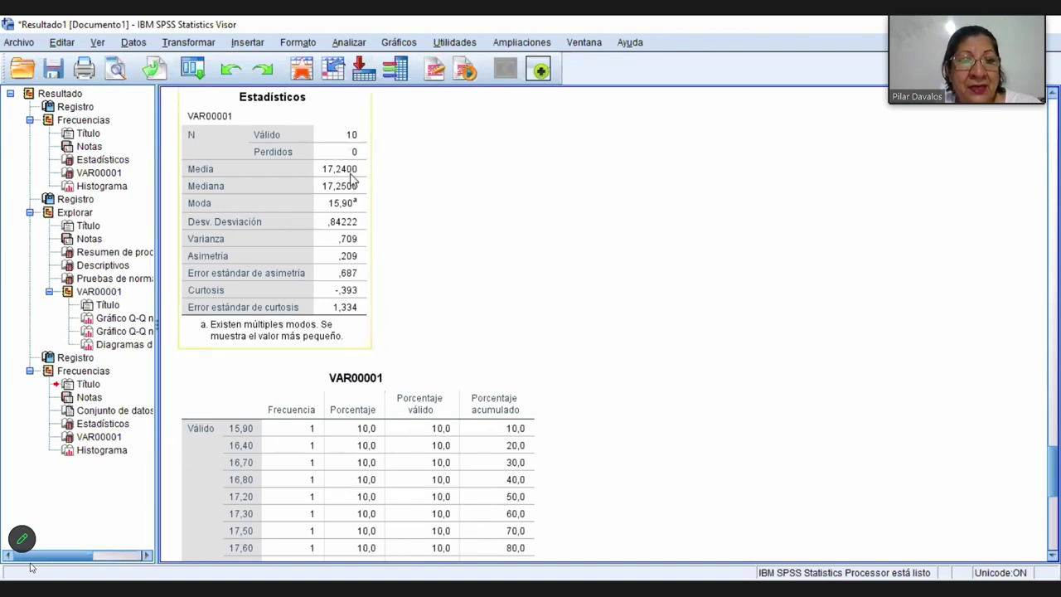
{"action": "scroll", "coordinate": [485, 231], "scroll_direction": "down", "scroll_amount": 13}
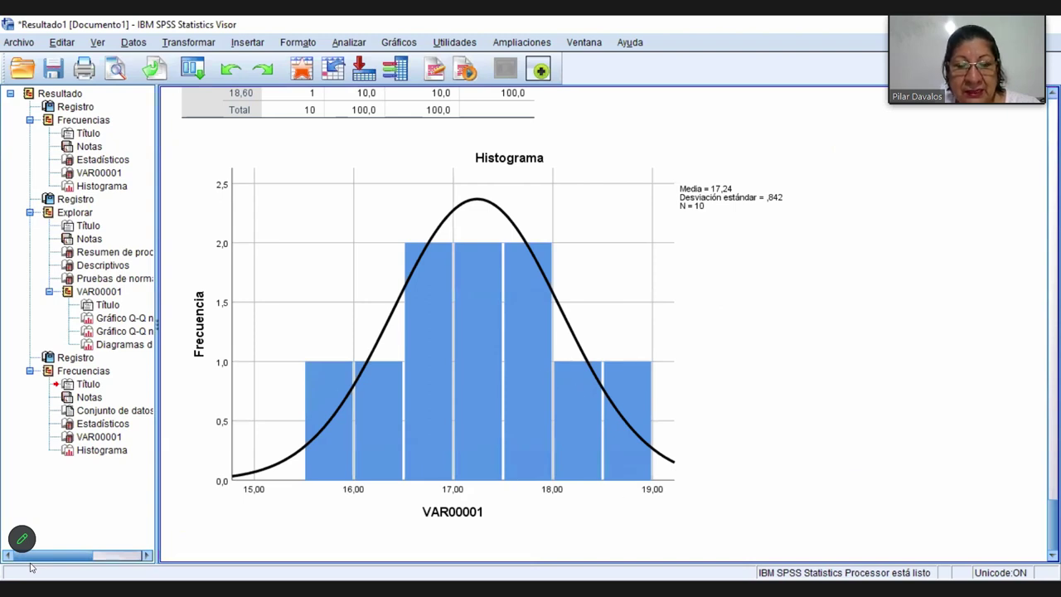
{"action": "scroll", "coordinate": [538, 402], "scroll_direction": "up", "scroll_amount": 5}
{"action": "scroll", "coordinate": [536, 407], "scroll_direction": "up", "scroll_amount": 4}
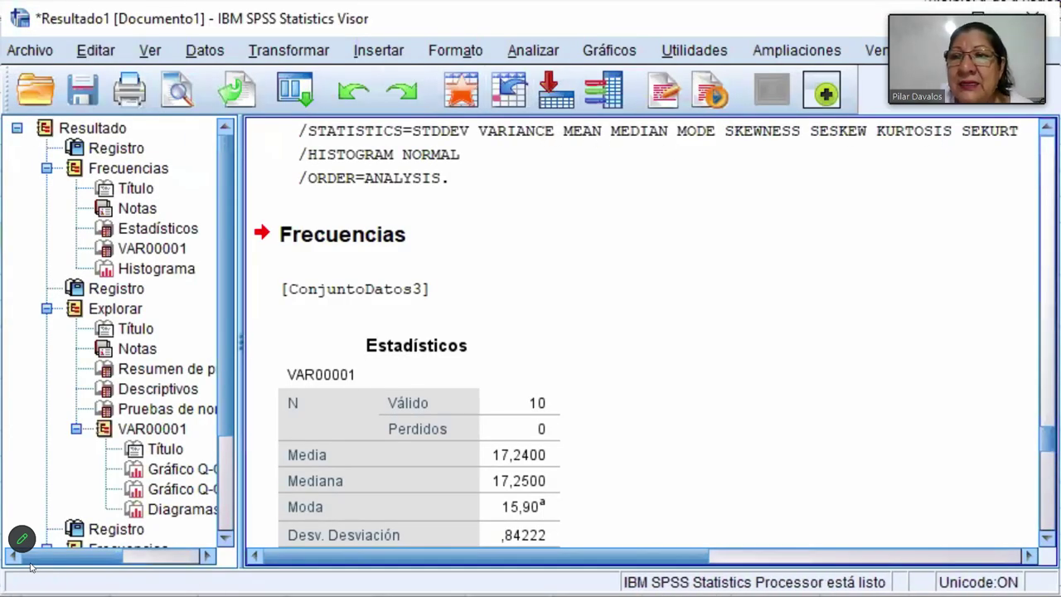
Close the Resultado1 output viewer without saving its contents.
{"action": "left_click", "coordinate": [1035, 16]}
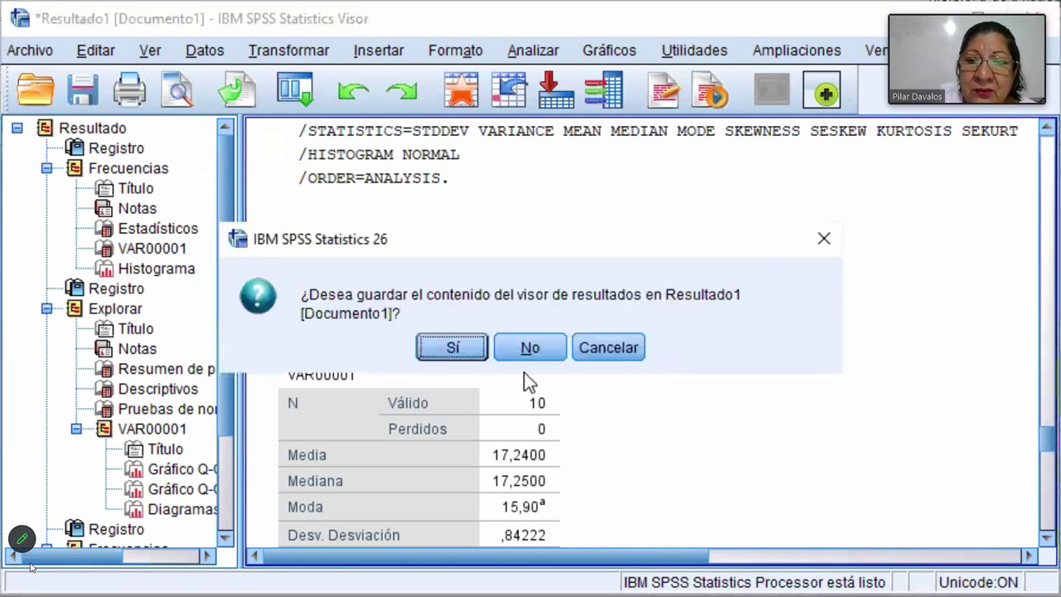
{"action": "left_click", "coordinate": [530, 348]}
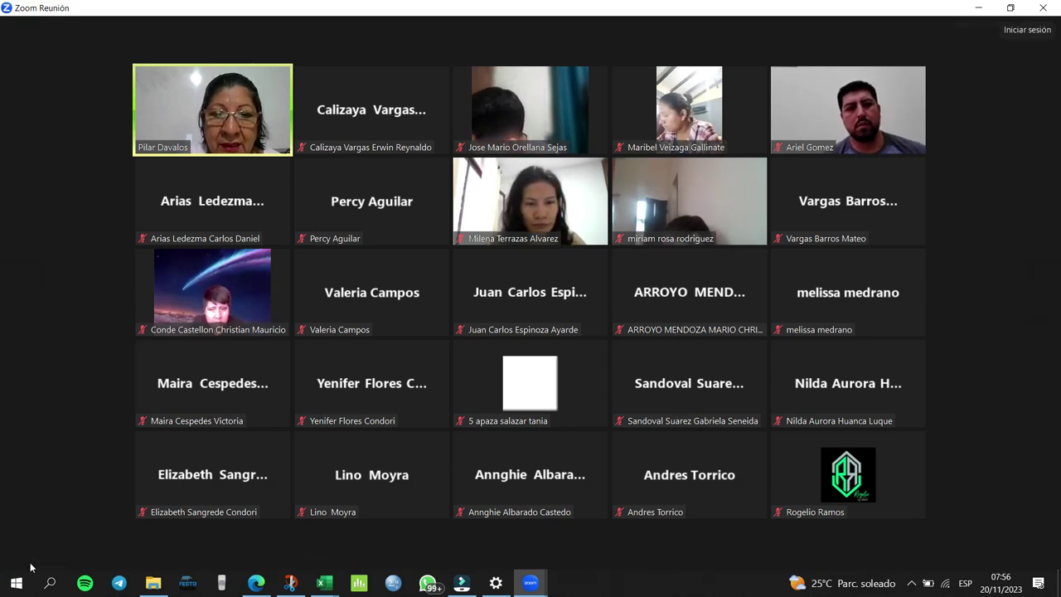
Turn the Zoom meeting camera on and back off.
{"action": "mouse_move", "coordinate": [66, 554]}
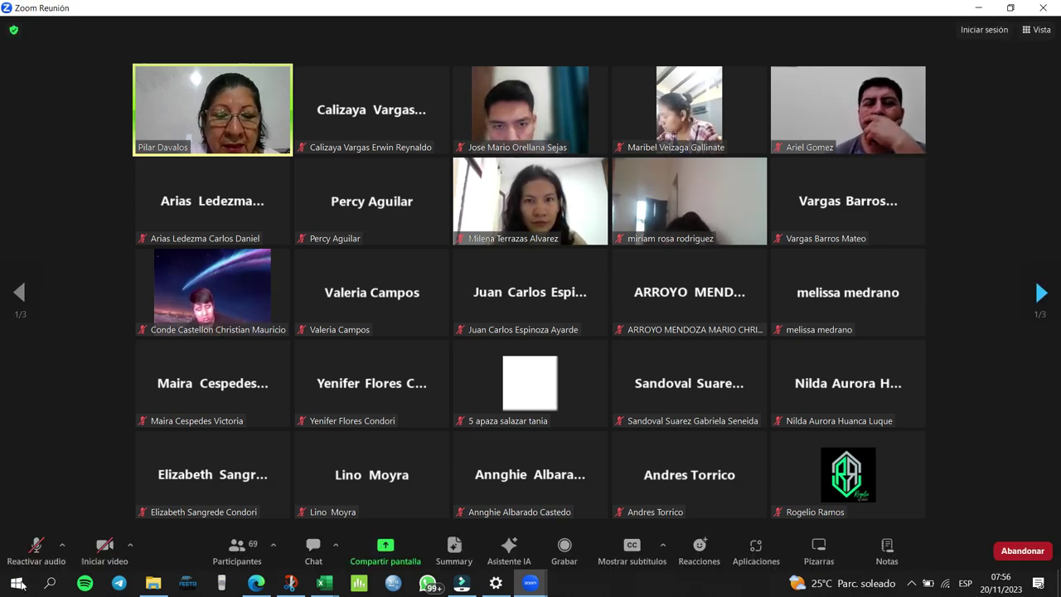
{"action": "left_click", "coordinate": [103, 547]}
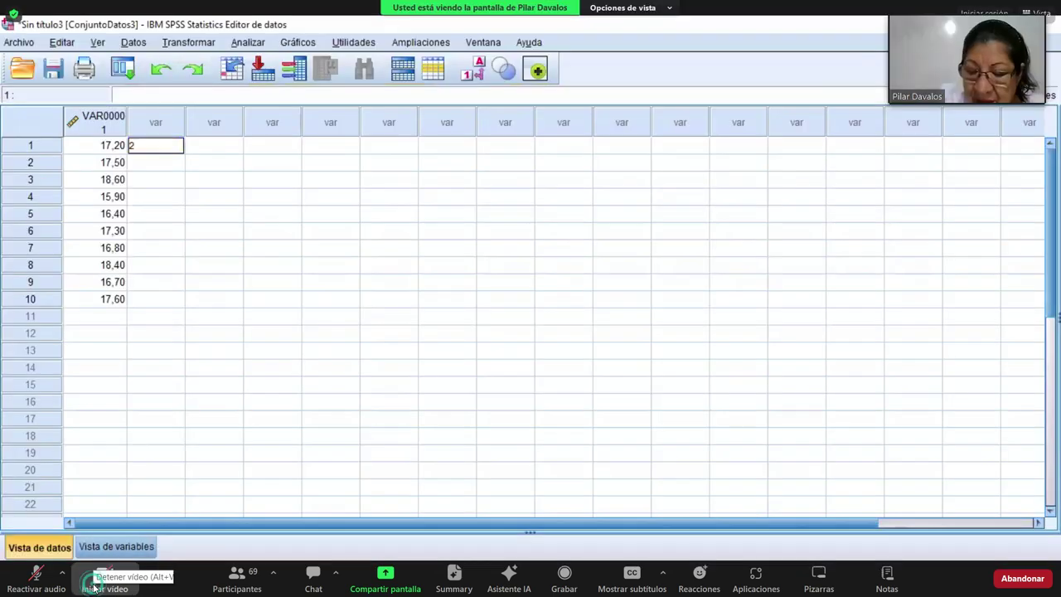
{"action": "left_click", "coordinate": [104, 573]}
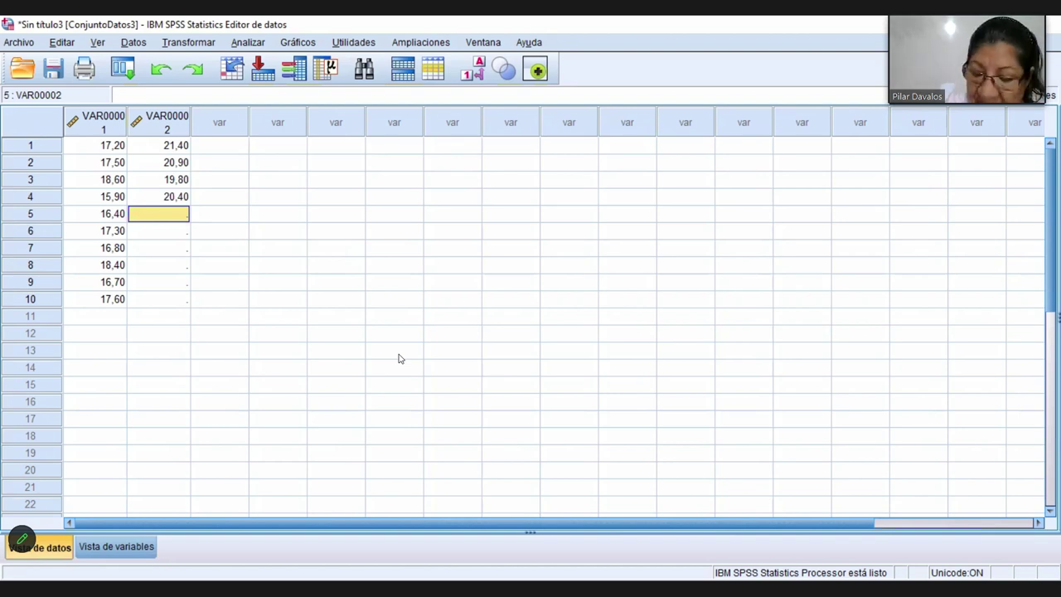
Enter 20,60, 21,00, 20,80, 19,90, 21,10 and 20,30 in rows 5 to 10 of VAR00002.
{"action": "key", "text": "Return"}
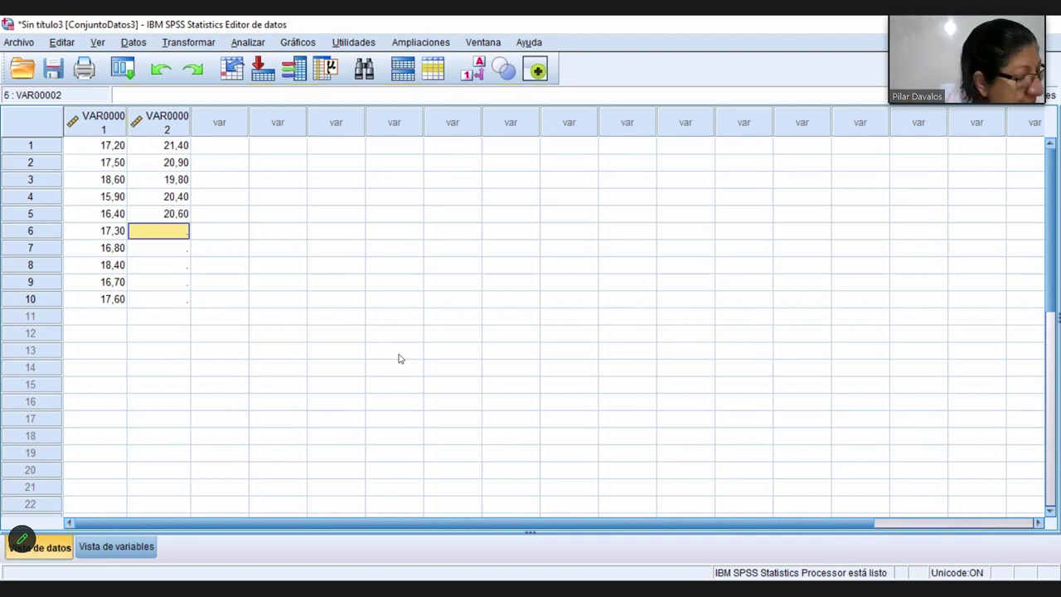
{"action": "type", "text": "21"}
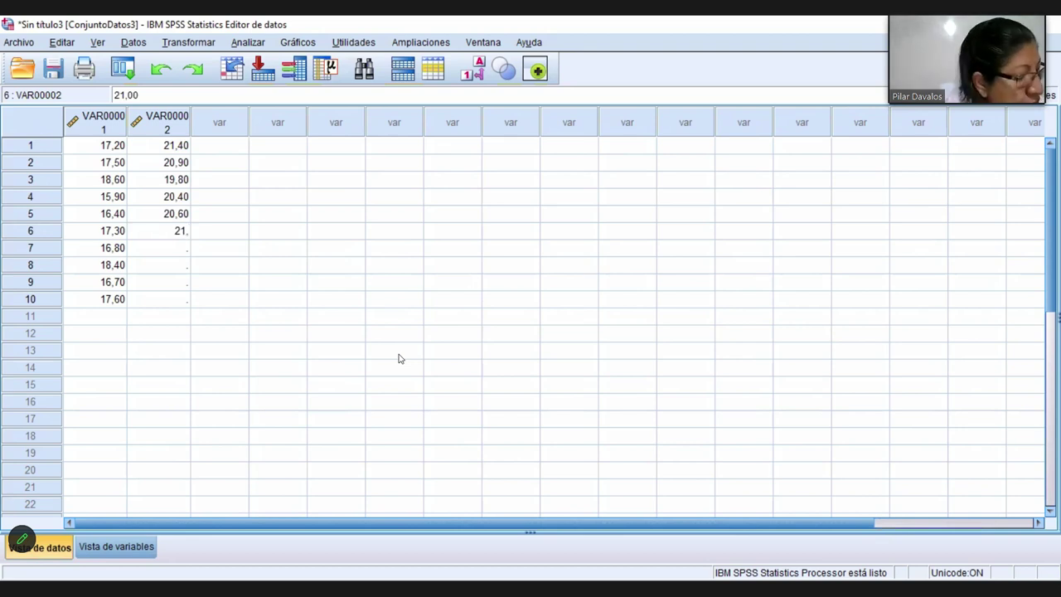
{"action": "key", "text": "Return"}
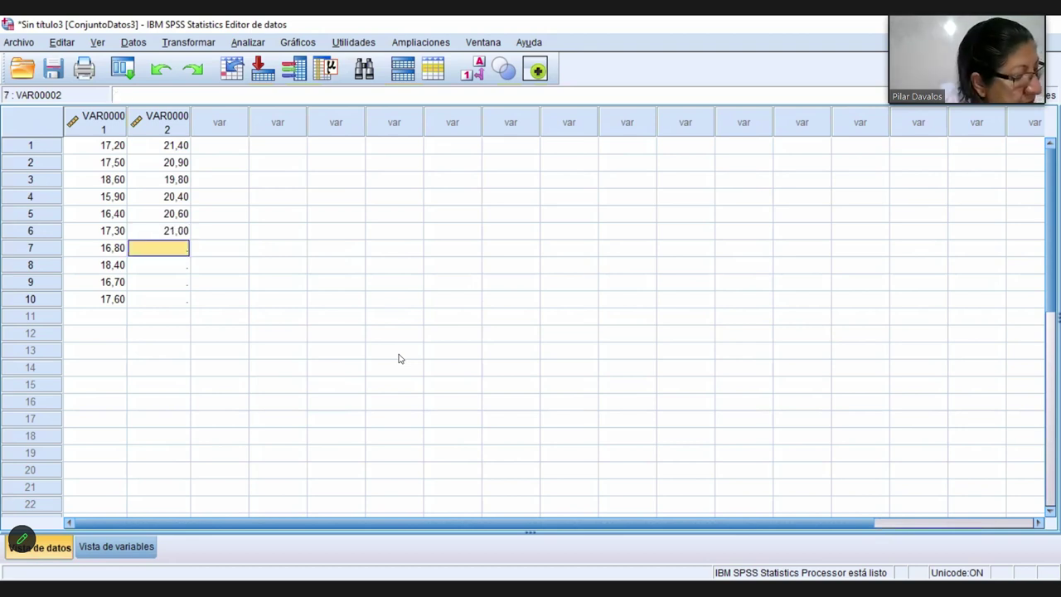
{"action": "type", "text": "20"}
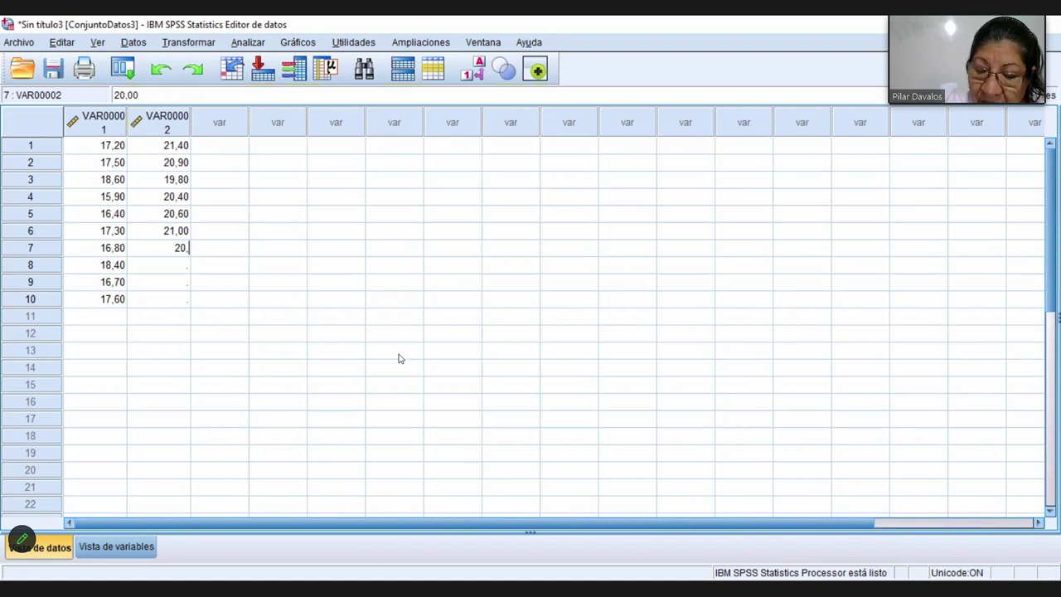
{"action": "type", "text": ",8"}
{"action": "key", "text": "Return"}
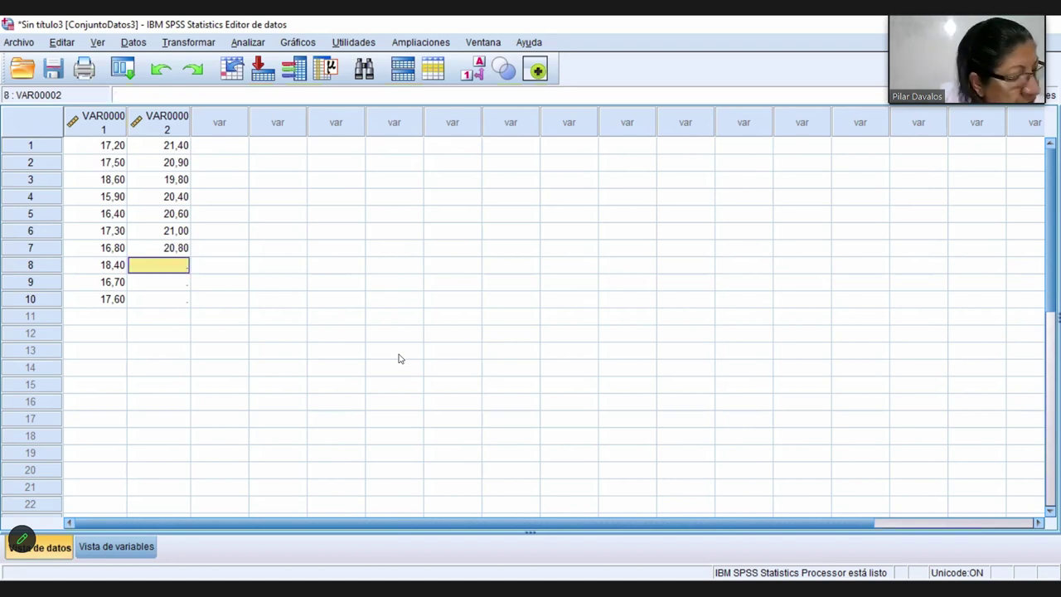
{"action": "type", "text": "19"}
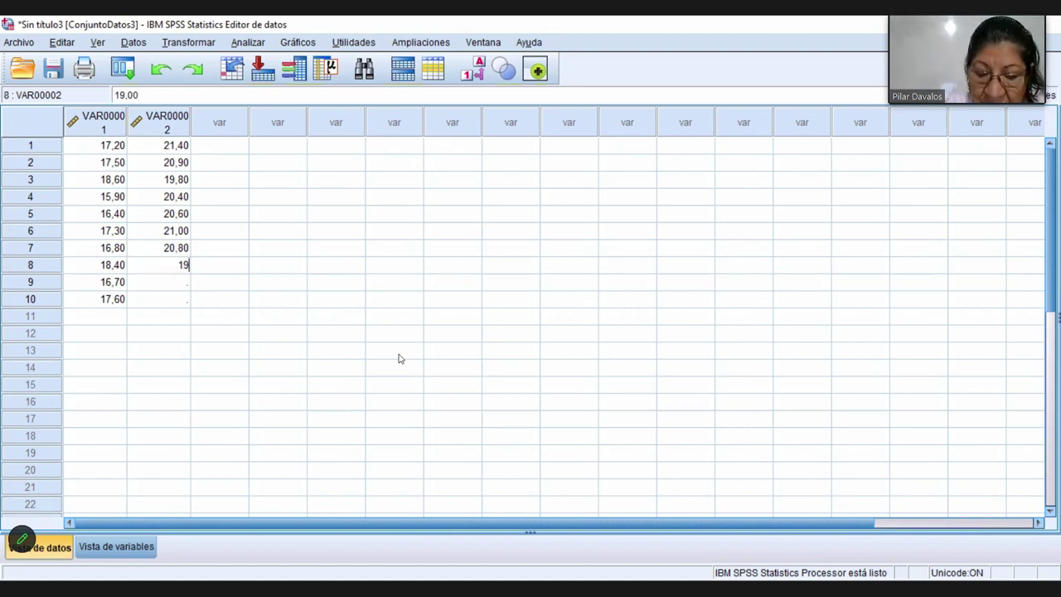
{"action": "type", "text": ",9"}
{"action": "key", "text": "Return"}
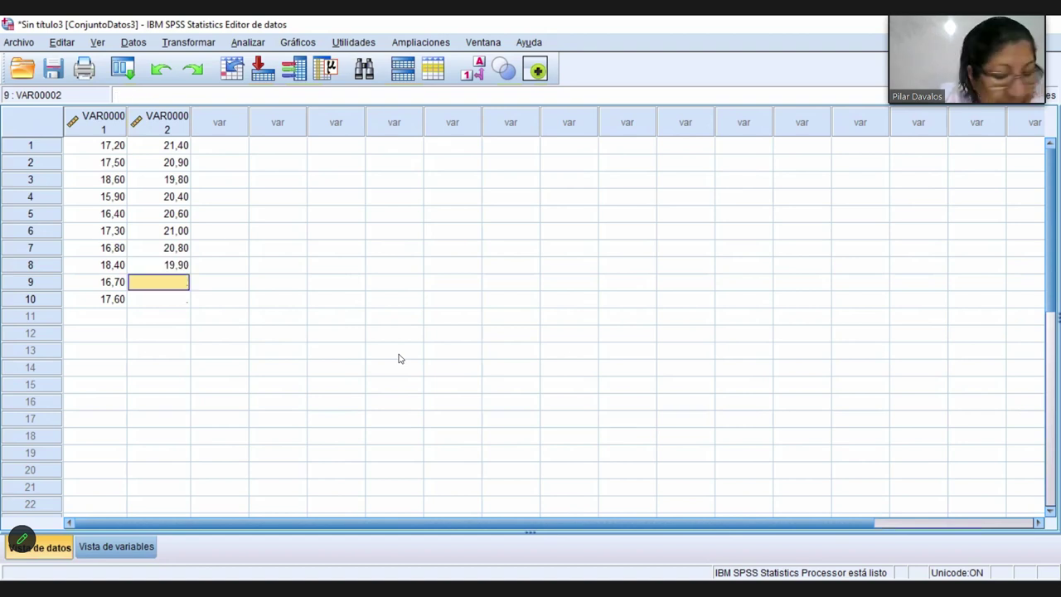
{"action": "type", "text": "21,1"}
{"action": "key", "text": "Return"}
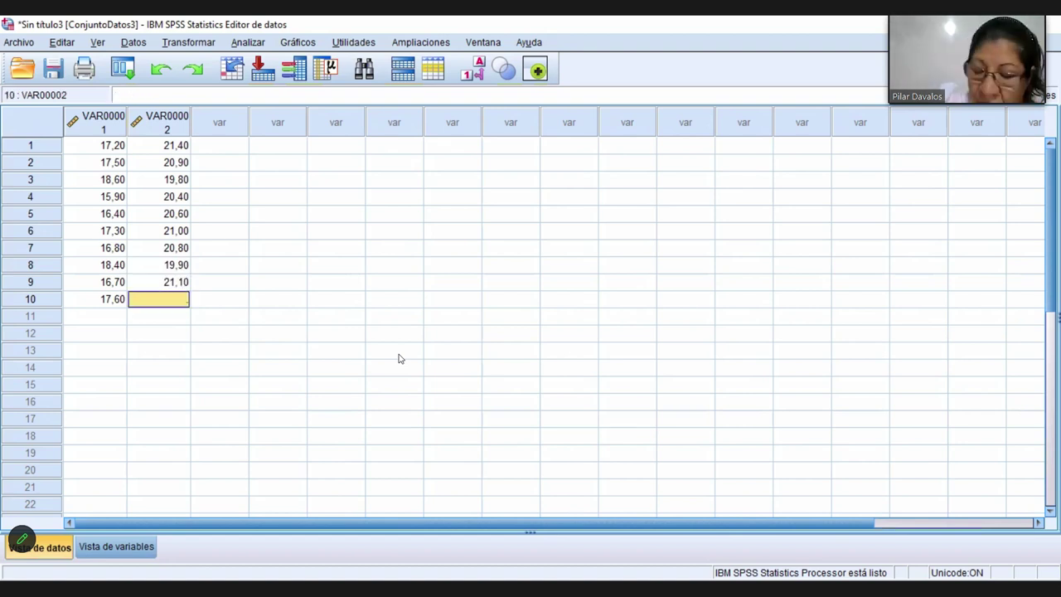
{"action": "type", "text": "20"}
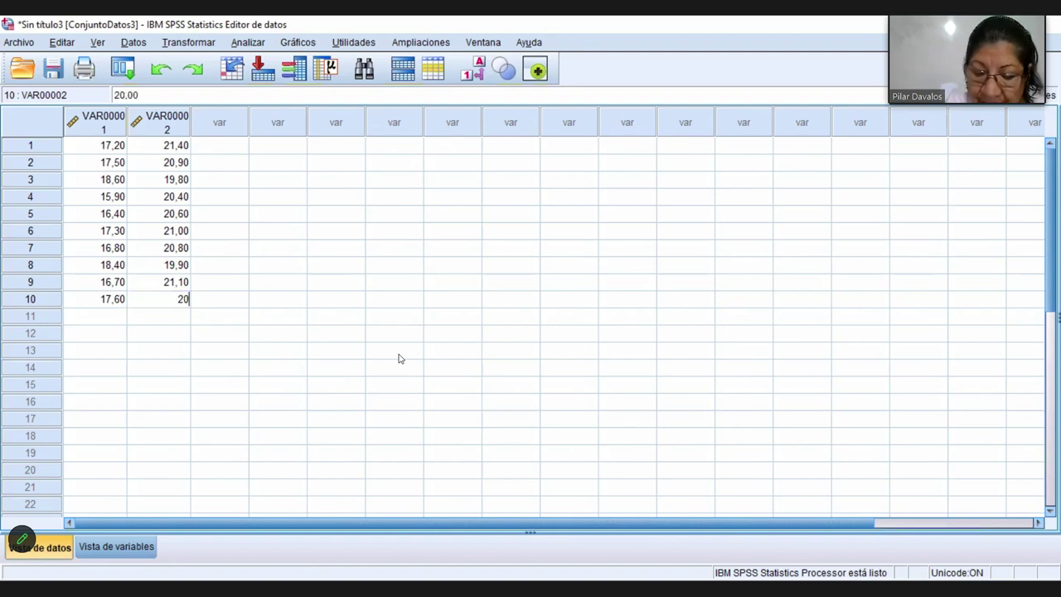
{"action": "type", "text": ","}
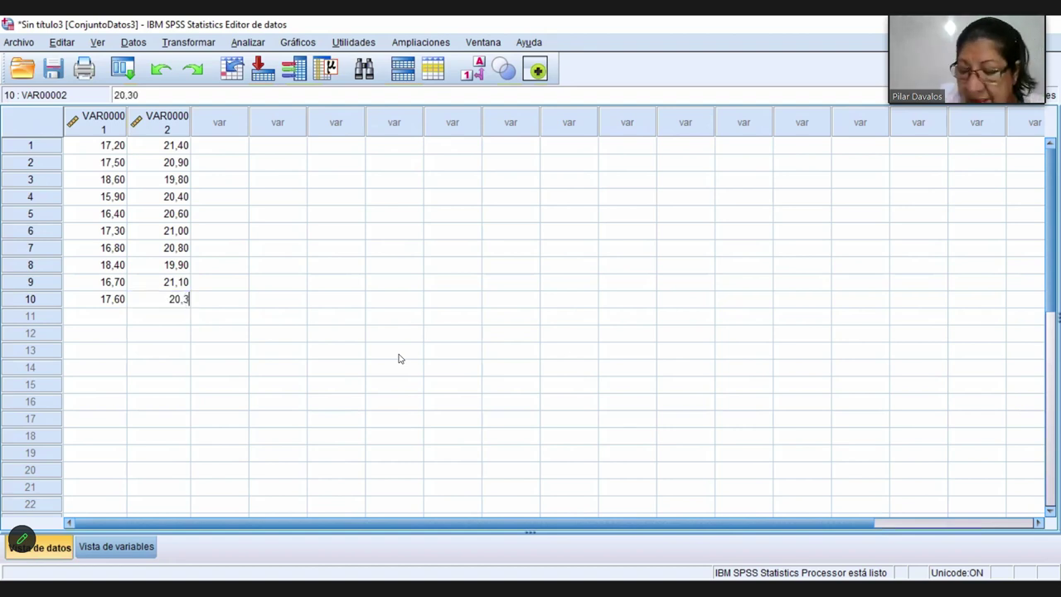
{"action": "type", "text": "3"}
{"action": "key", "text": "Return"}
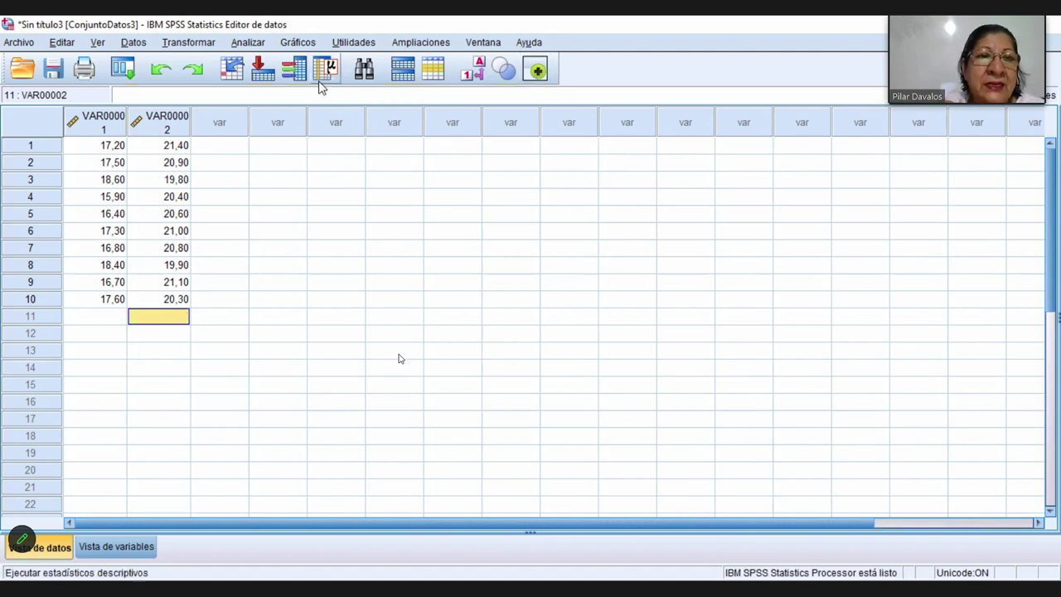
Start a Frecuencias analysis with only VAR00002 as its variable, leaving VAR00001 out.
{"action": "left_click", "coordinate": [254, 46]}
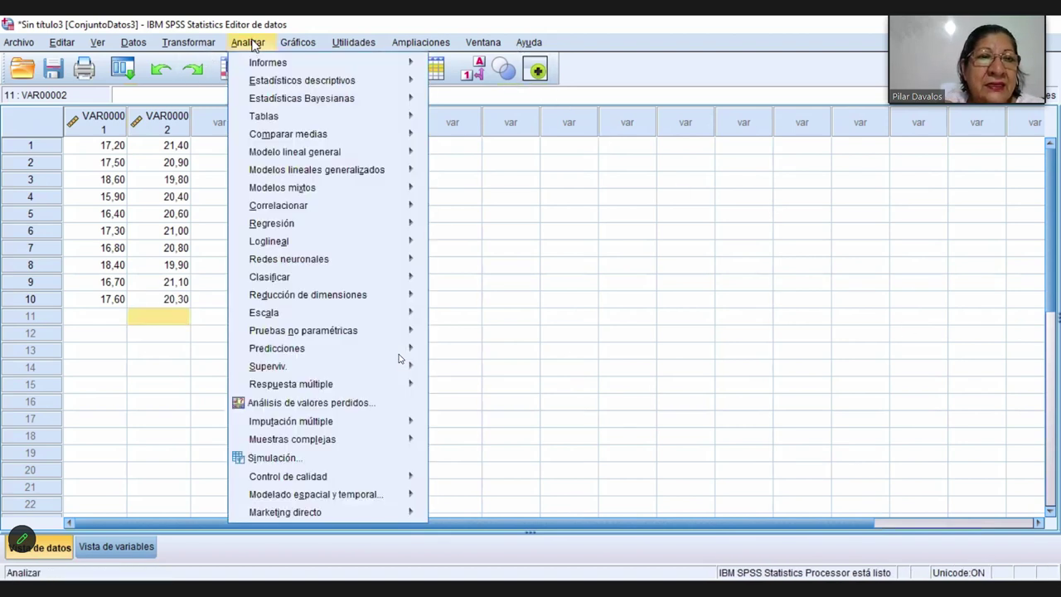
{"action": "mouse_move", "coordinate": [340, 83]}
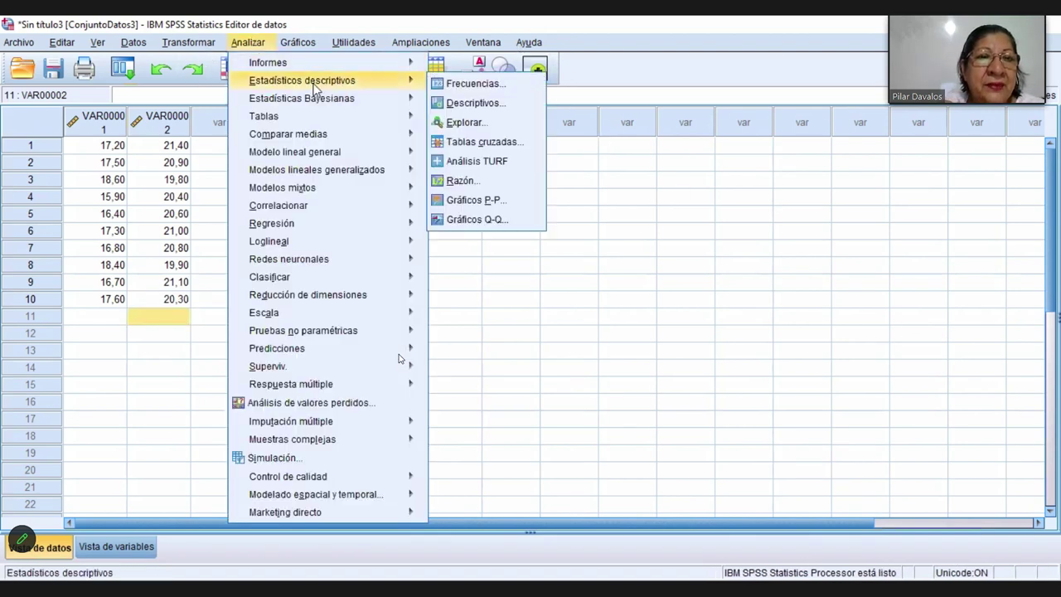
{"action": "left_click", "coordinate": [474, 84]}
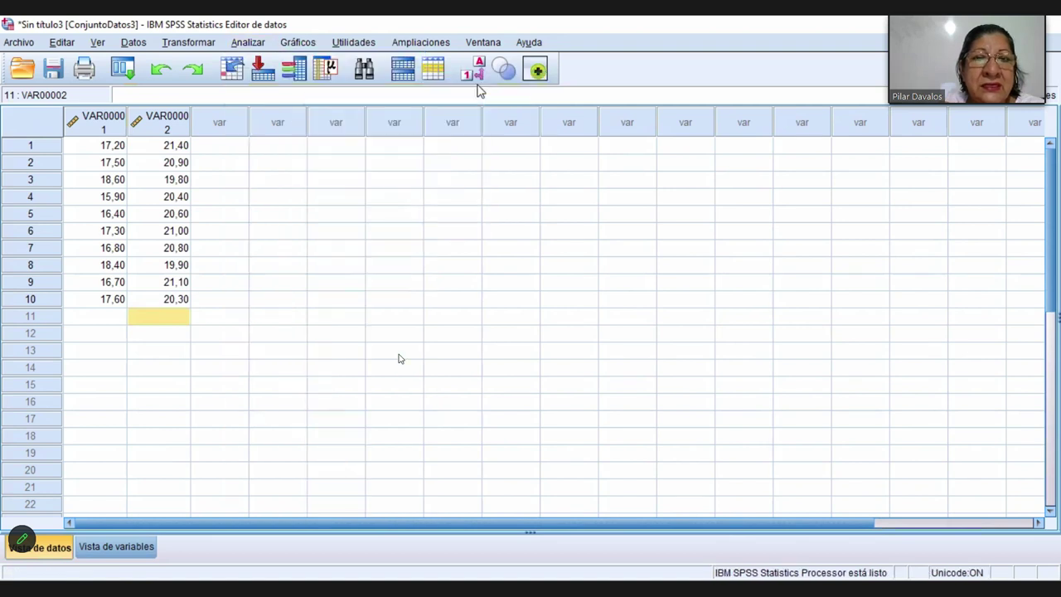
{"action": "left_click", "coordinate": [438, 223]}
{"action": "left_click", "coordinate": [485, 171]}
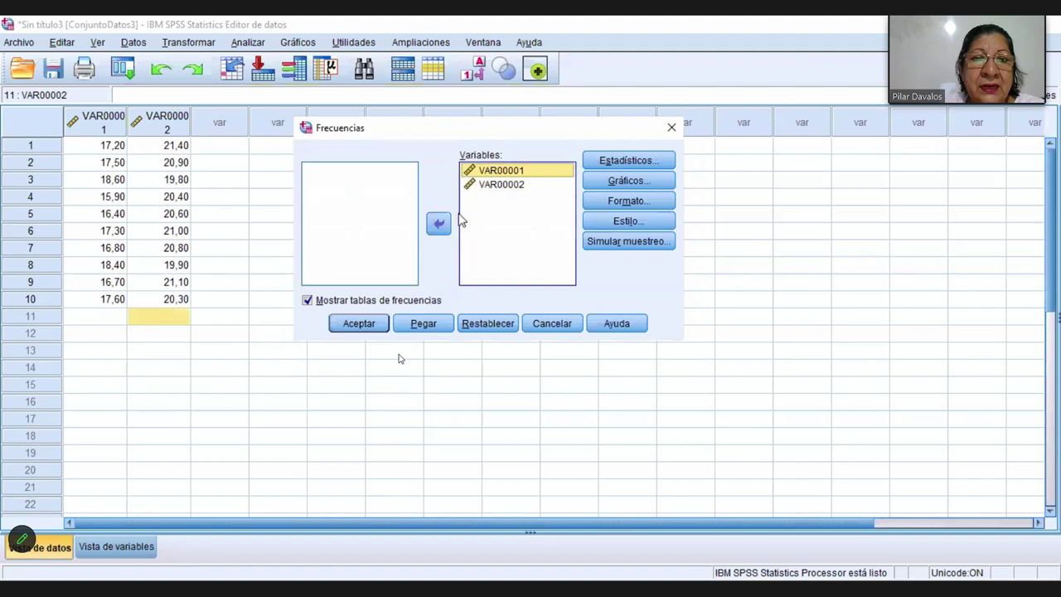
{"action": "left_click", "coordinate": [438, 224]}
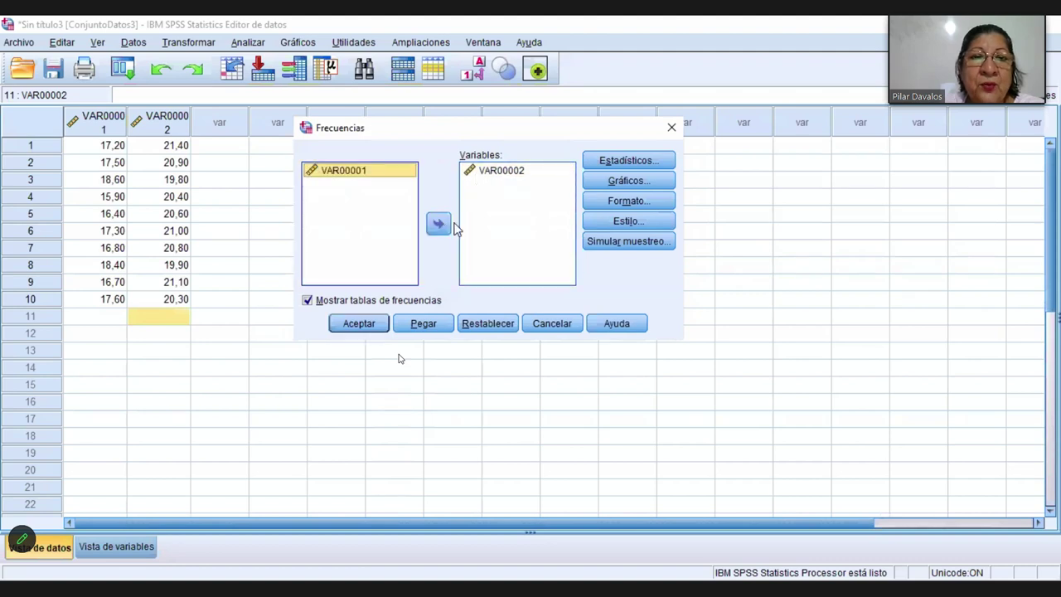
Run the VAR00002 Frecuencias analysis with the existing central tendency, dispersion and shape statistics and a histogram with normal curve.
{"action": "left_click", "coordinate": [620, 162]}
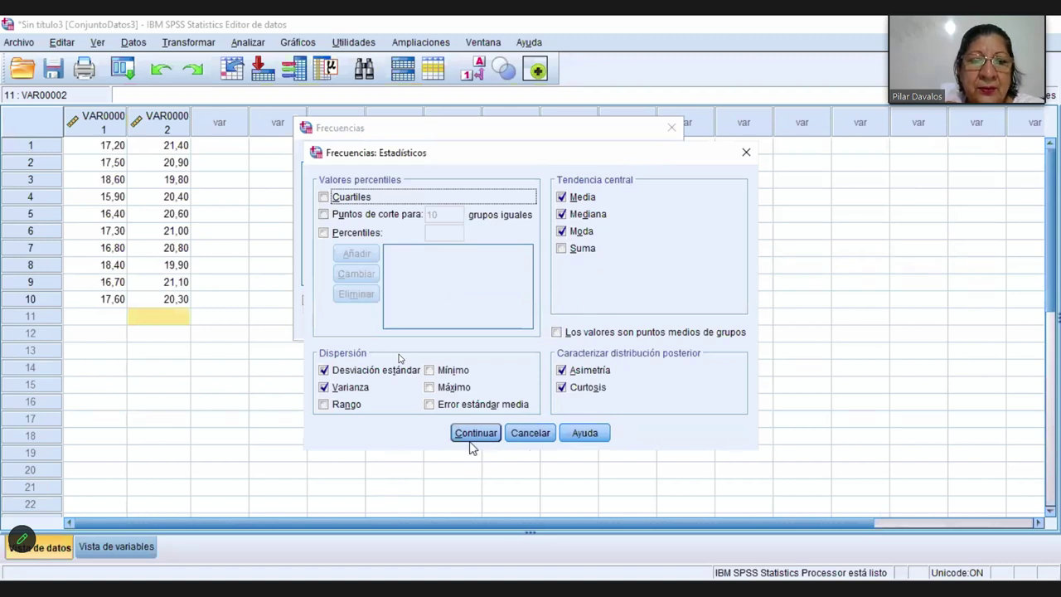
{"action": "left_click", "coordinate": [476, 433]}
{"action": "left_click", "coordinate": [641, 180]}
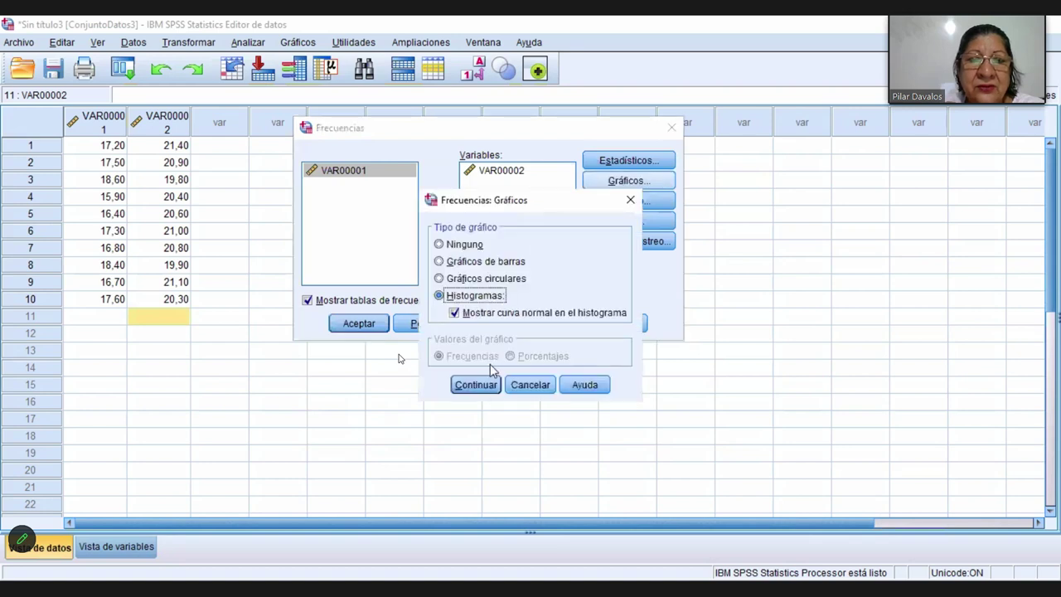
{"action": "left_click", "coordinate": [486, 389]}
{"action": "left_click", "coordinate": [362, 324]}
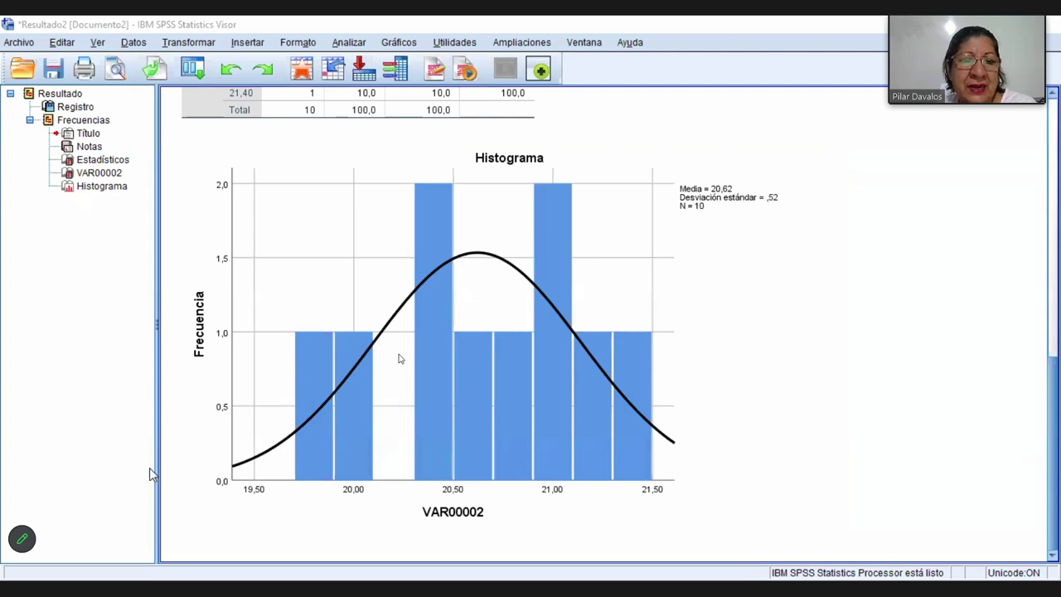
{"action": "scroll", "coordinate": [452, 374], "scroll_direction": "up", "scroll_amount": 5}
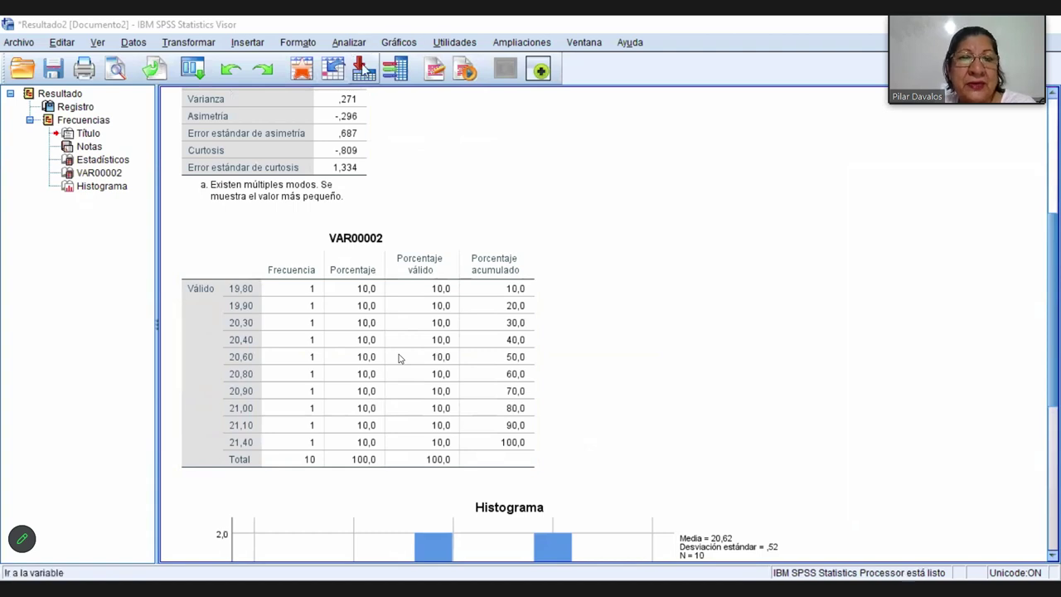
Start a new Frecuencias analysis and add VAR00001 to the variables alongside VAR00002.
{"action": "scroll", "coordinate": [464, 241], "scroll_direction": "up", "scroll_amount": 2}
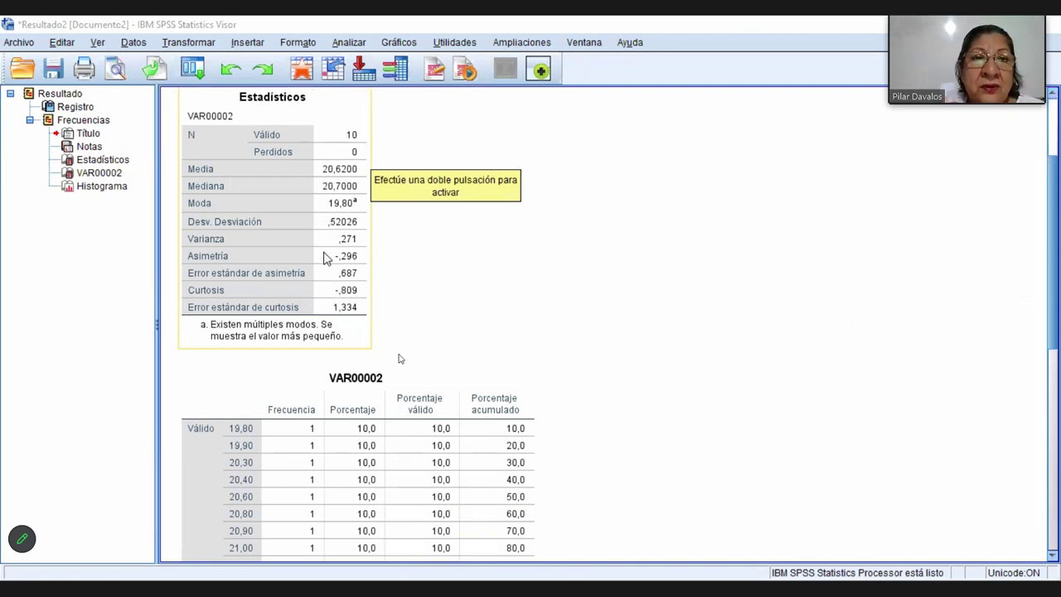
{"action": "left_click", "coordinate": [349, 42]}
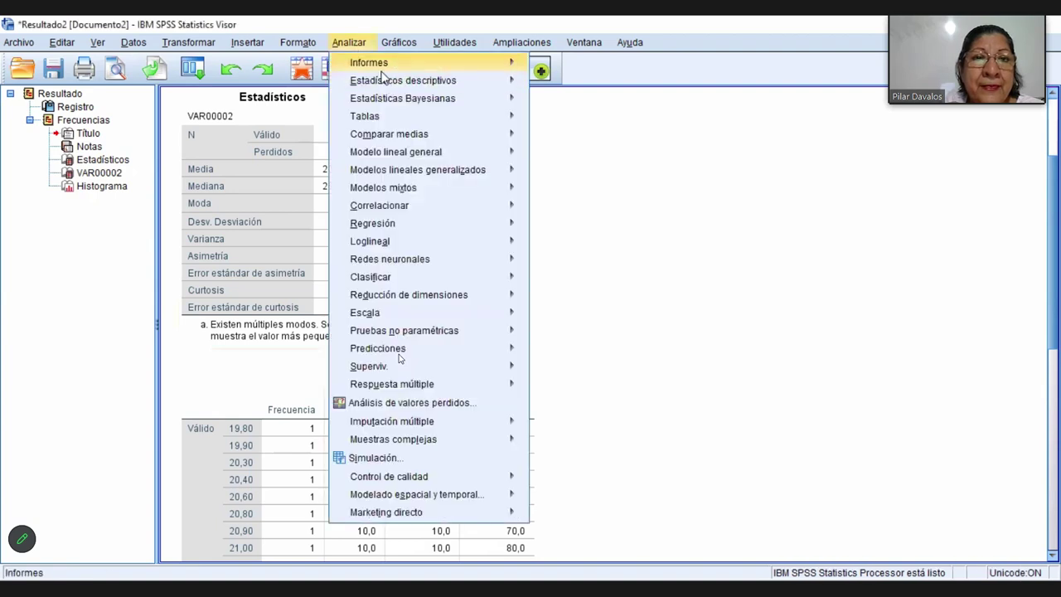
{"action": "mouse_move", "coordinate": [386, 80]}
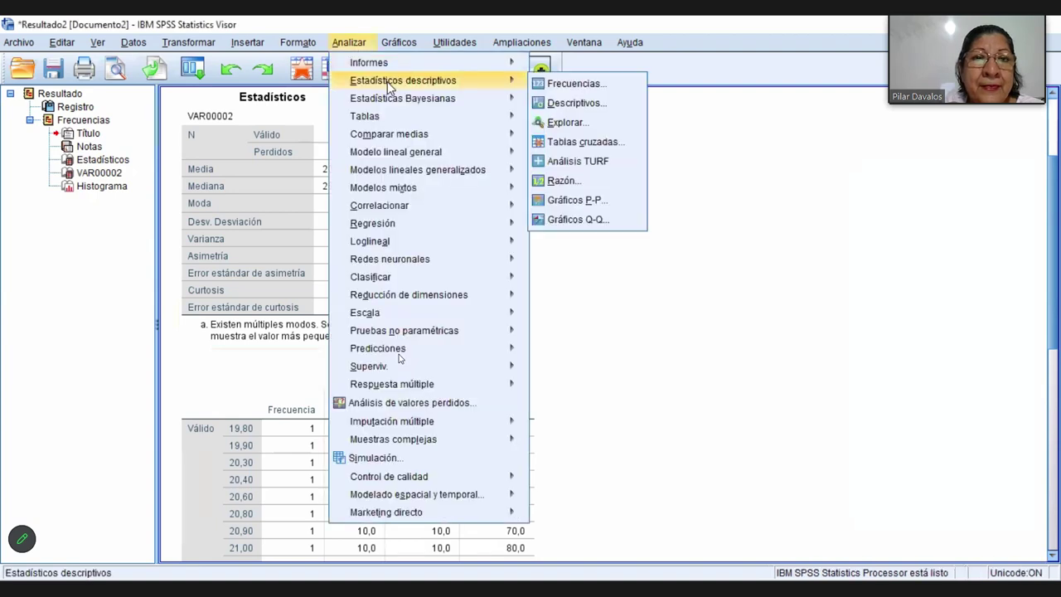
{"action": "left_click", "coordinate": [587, 85]}
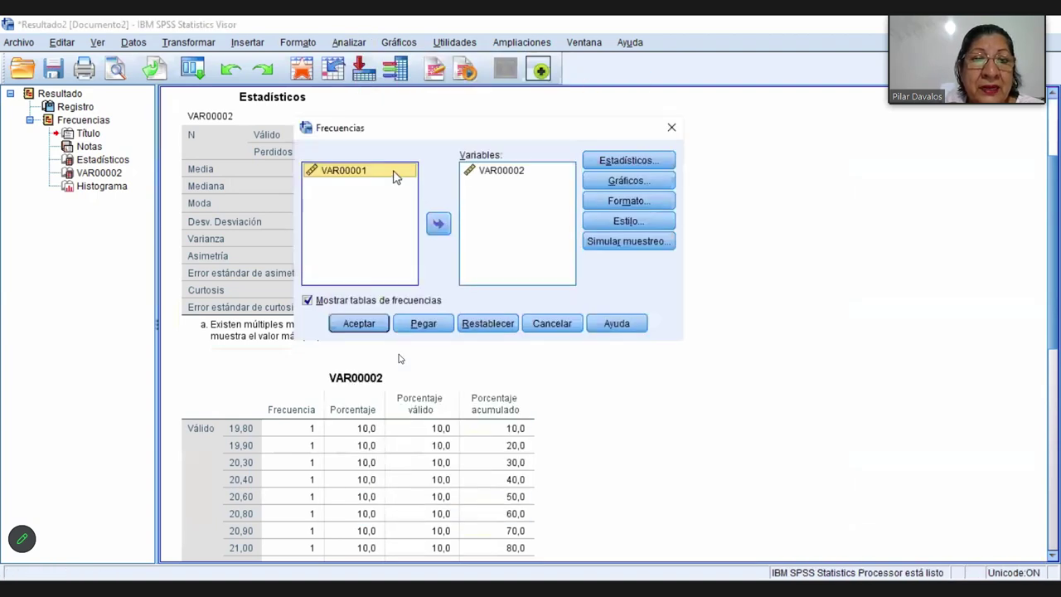
{"action": "left_click", "coordinate": [439, 223]}
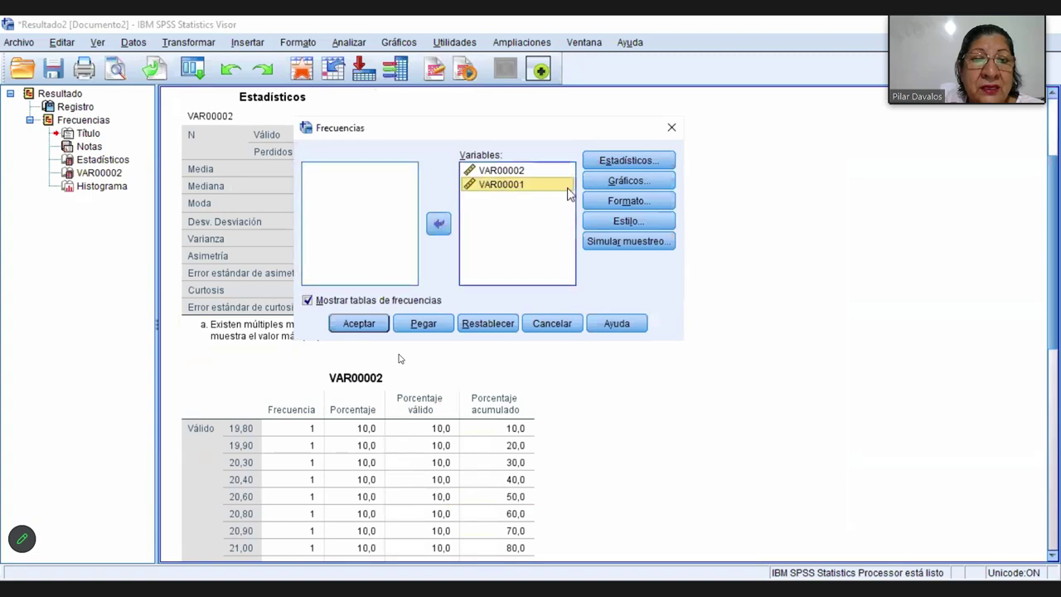
Run Frecuencias for both variables, keeping the selected central tendency, dispersion and shape statistics and the histograms with normal curve.
{"action": "left_click", "coordinate": [641, 163]}
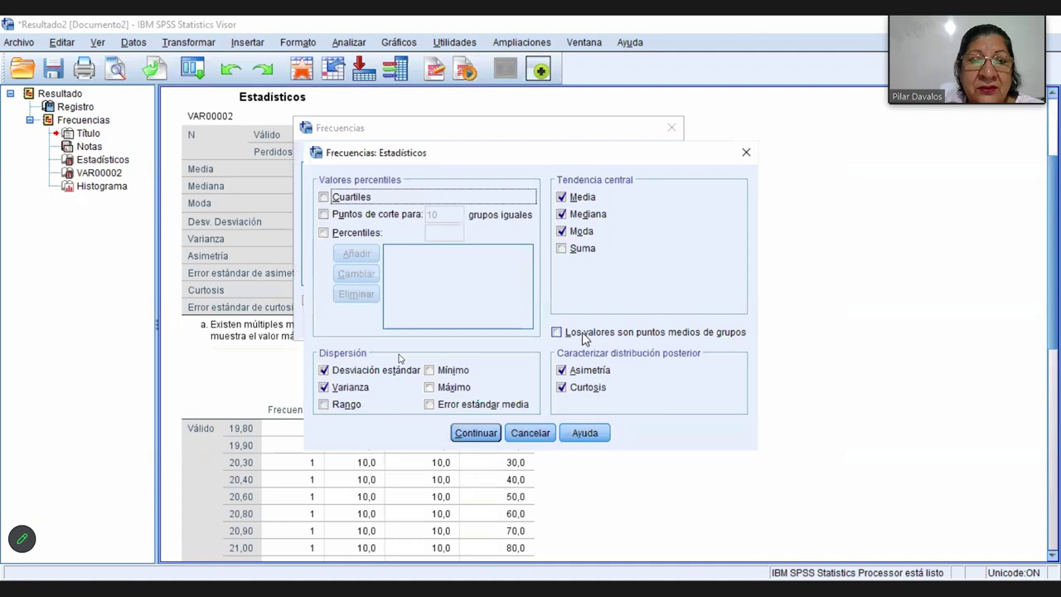
{"action": "left_click", "coordinate": [486, 437]}
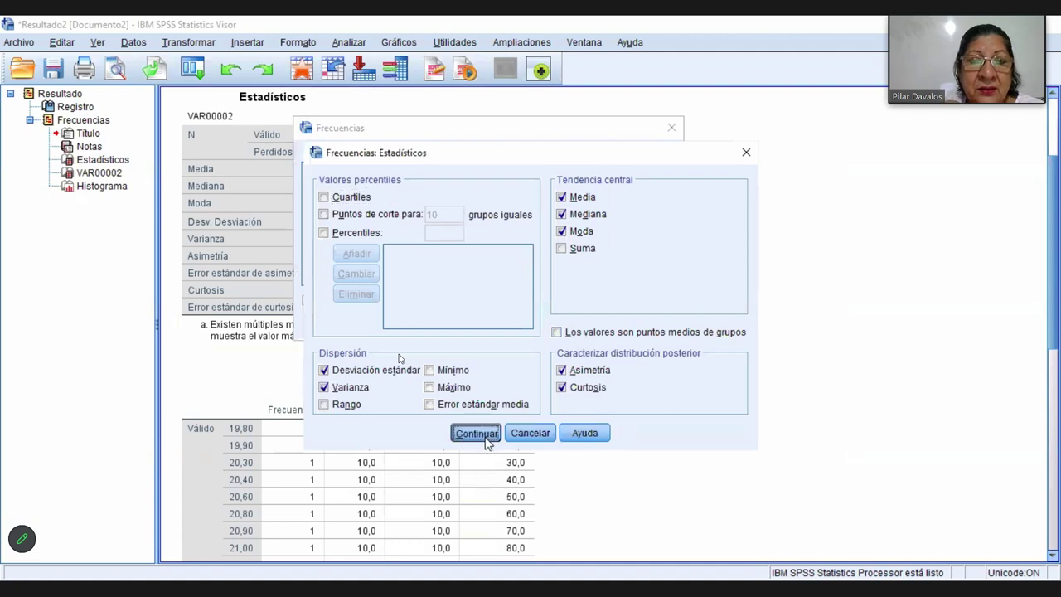
{"action": "left_click", "coordinate": [635, 182]}
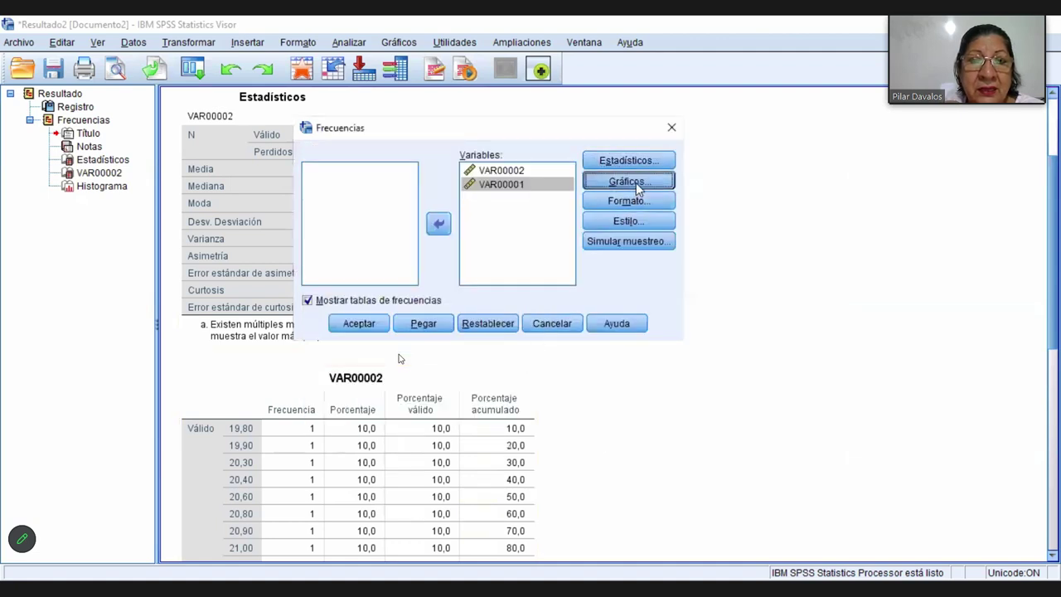
{"action": "left_click", "coordinate": [470, 386]}
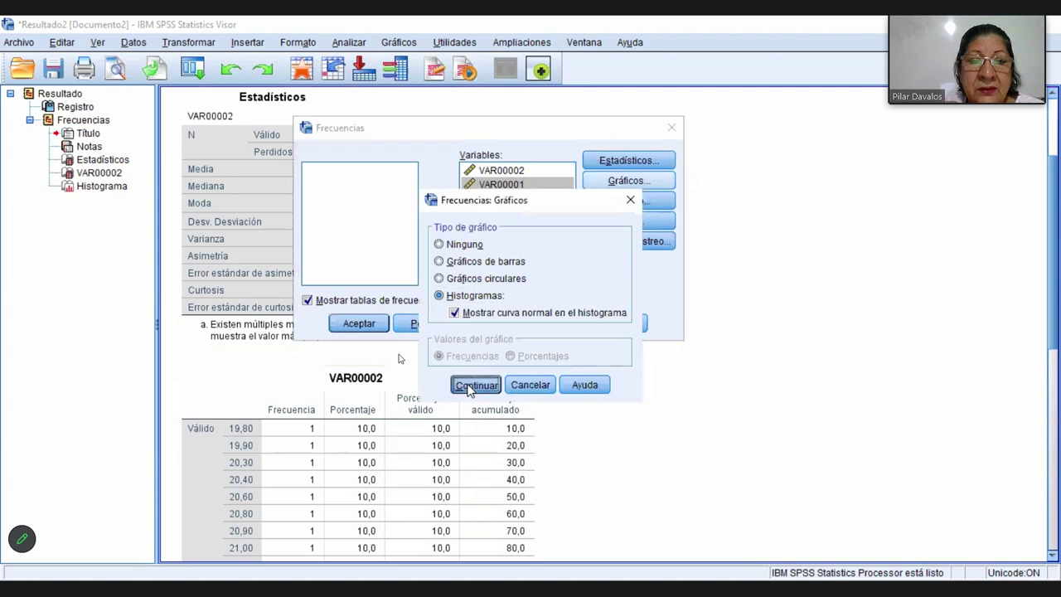
{"action": "left_click", "coordinate": [360, 325]}
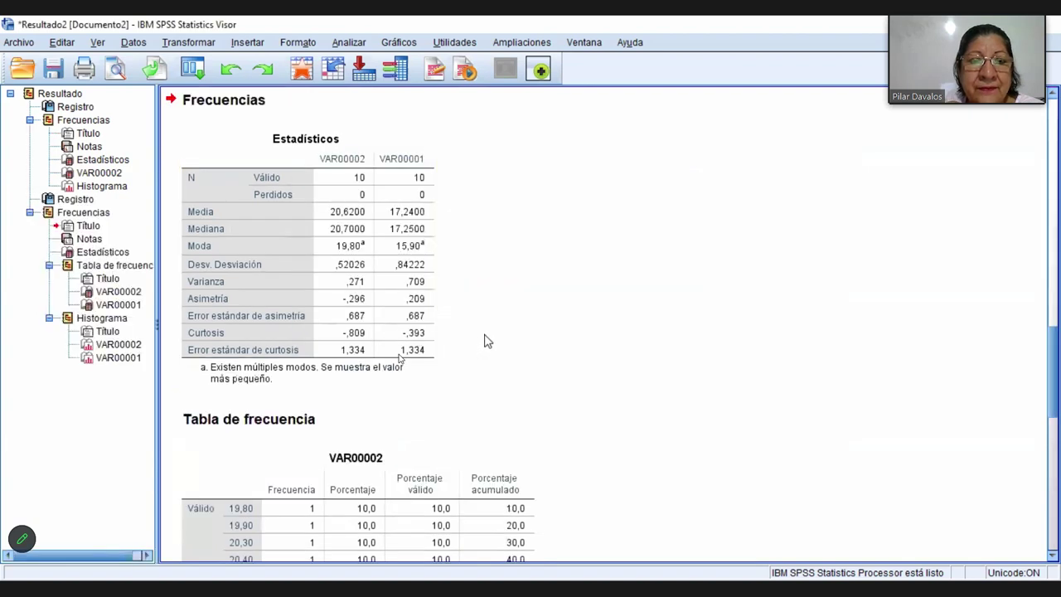
Review the new Frecuencias output for VAR00002 and VAR00001, including the histograms, against the earlier VAR00002 results.
{"action": "scroll", "coordinate": [487, 341], "scroll_direction": "down", "scroll_amount": 3}
{"action": "scroll", "coordinate": [488, 341], "scroll_direction": "down", "scroll_amount": 15}
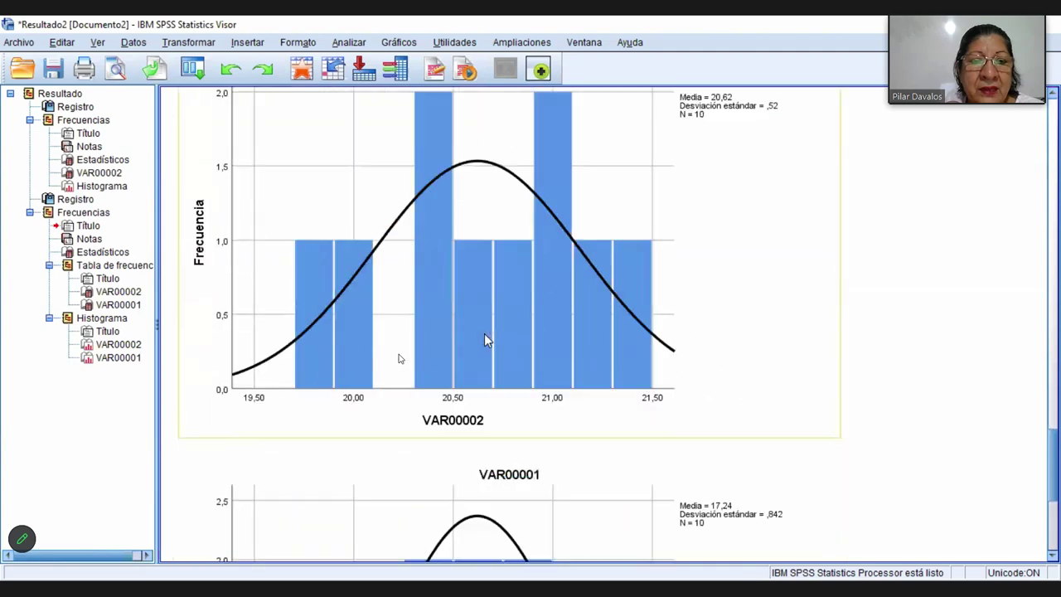
{"action": "scroll", "coordinate": [488, 340], "scroll_direction": "down", "scroll_amount": 3}
{"action": "scroll", "coordinate": [483, 333], "scroll_direction": "up", "scroll_amount": 18}
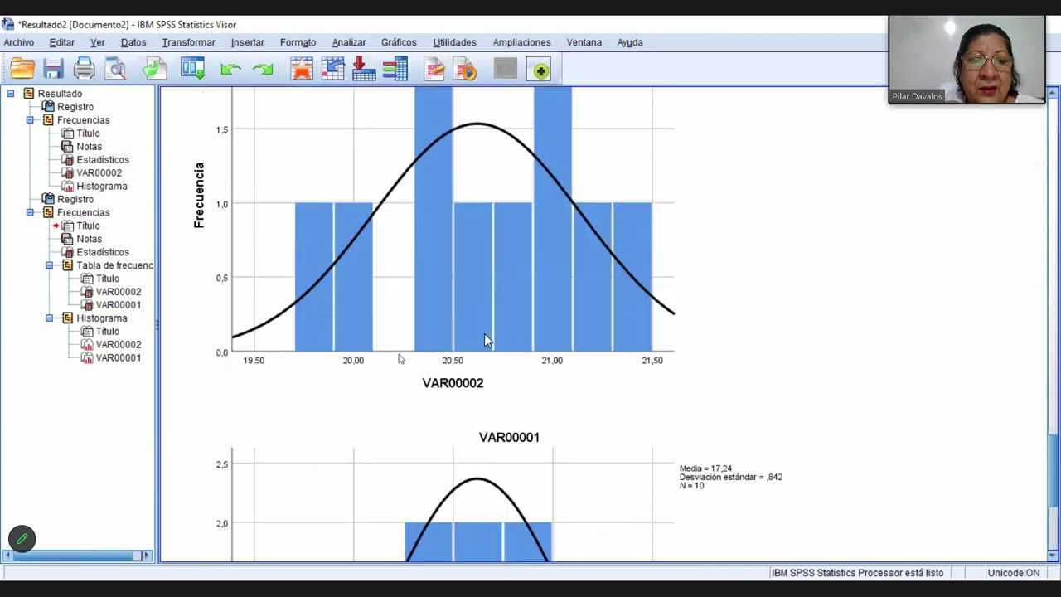
{"action": "scroll", "coordinate": [489, 343], "scroll_direction": "up", "scroll_amount": 20}
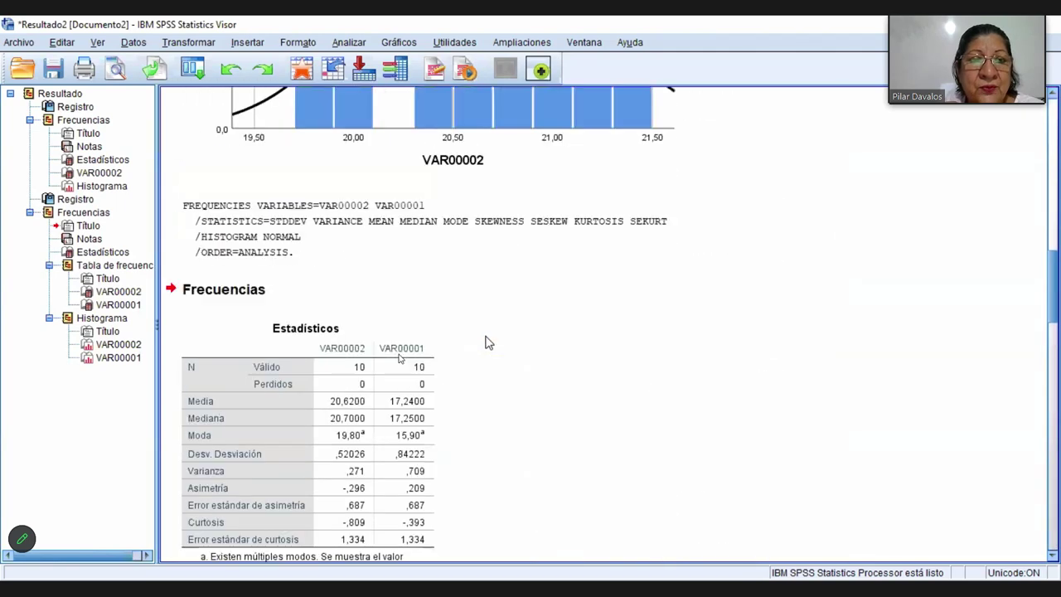
{"action": "scroll", "coordinate": [500, 351], "scroll_direction": "up", "scroll_amount": 1}
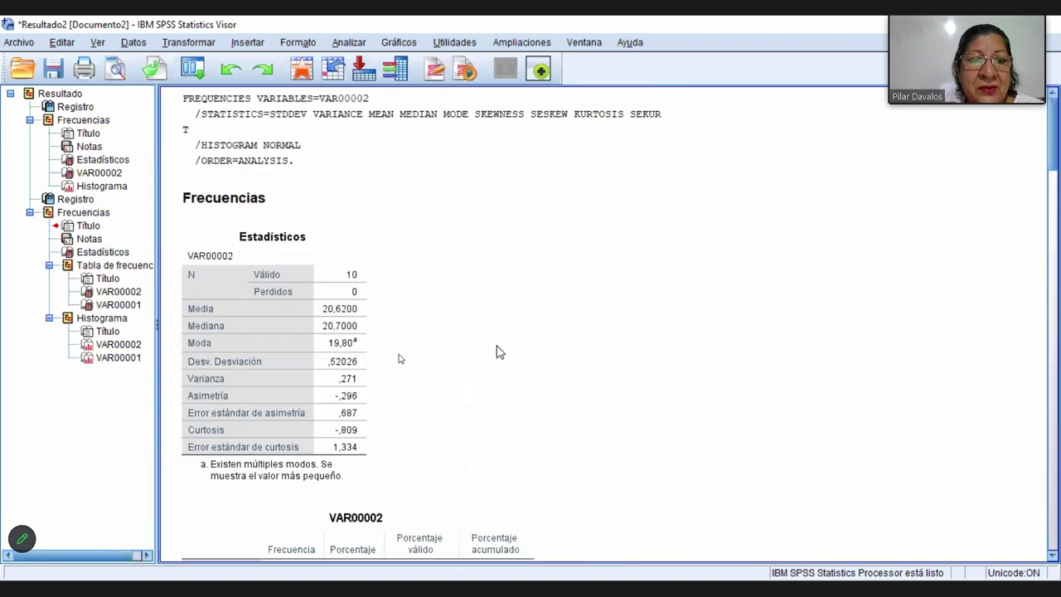
{"action": "scroll", "coordinate": [497, 351], "scroll_direction": "down", "scroll_amount": 7}
{"action": "scroll", "coordinate": [497, 352], "scroll_direction": "down", "scroll_amount": 12}
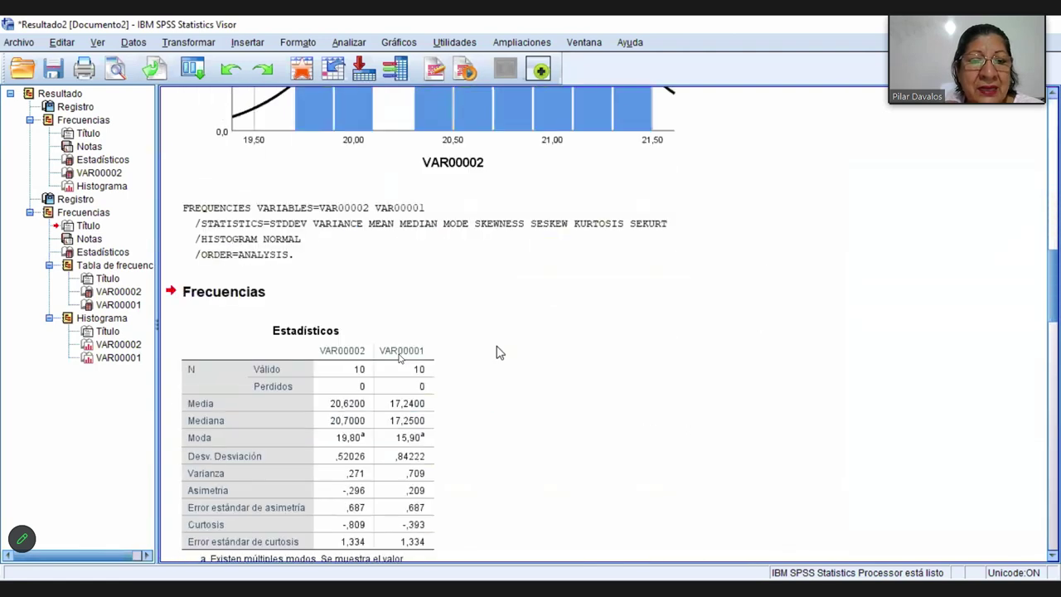
Compare the mean, median, mode, standard deviation, variance, skewness and kurtosis of VAR00002 and VAR00001 in the joint Estadísticos table.
{"action": "left_click", "coordinate": [410, 406]}
{"action": "scroll", "coordinate": [410, 406], "scroll_direction": "down", "scroll_amount": 3}
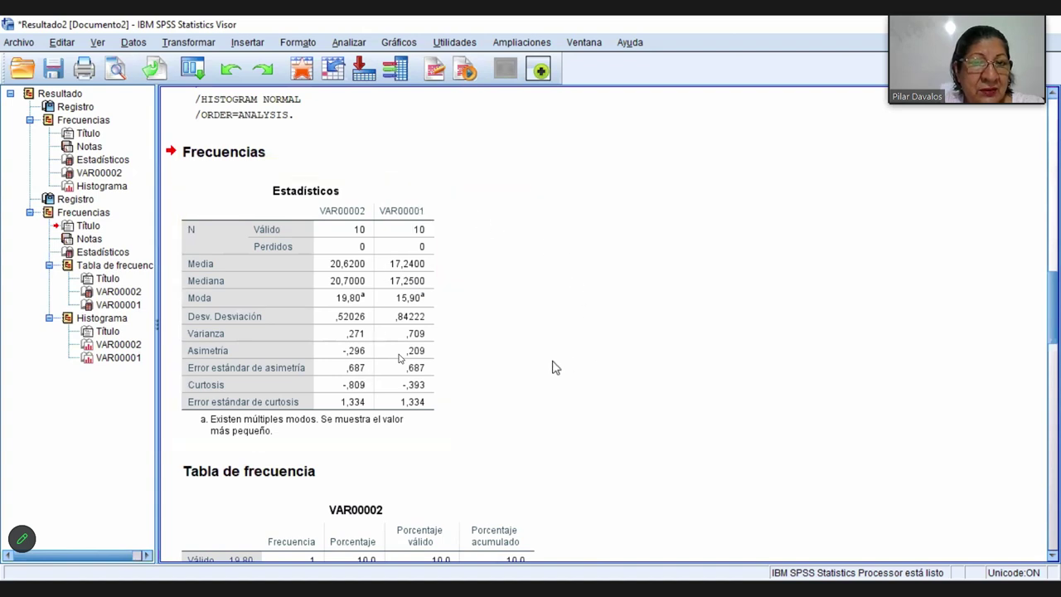
{"action": "left_click", "coordinate": [372, 262]}
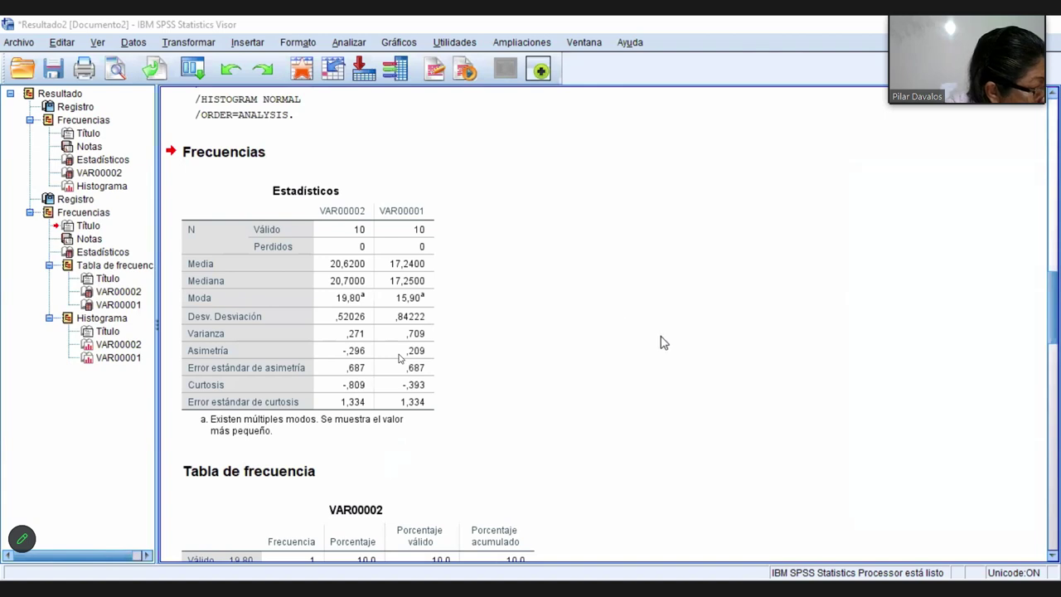
{"action": "left_click", "coordinate": [354, 367]}
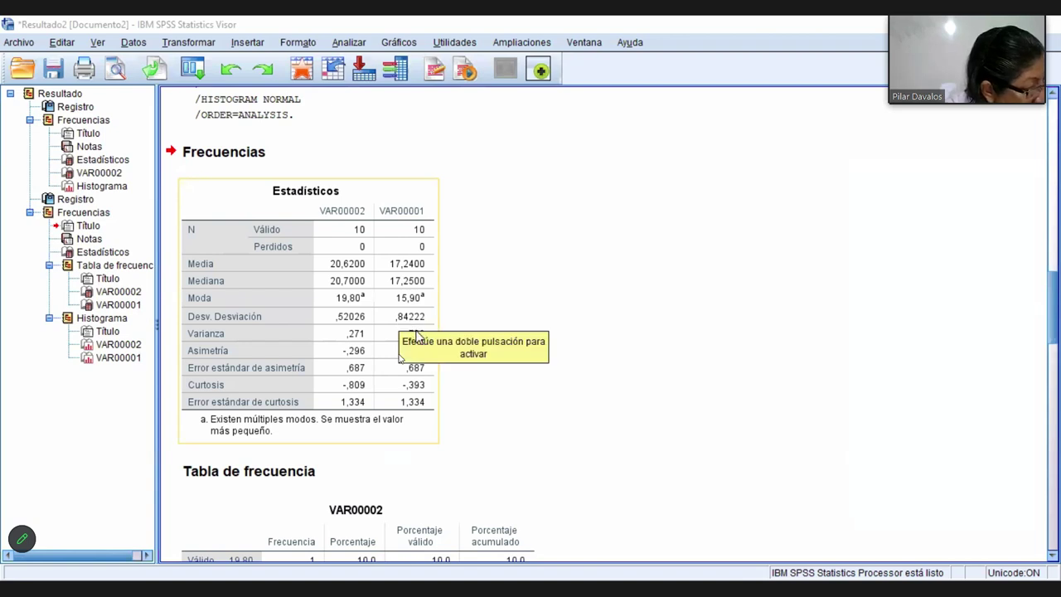
{"action": "left_click", "coordinate": [470, 353]}
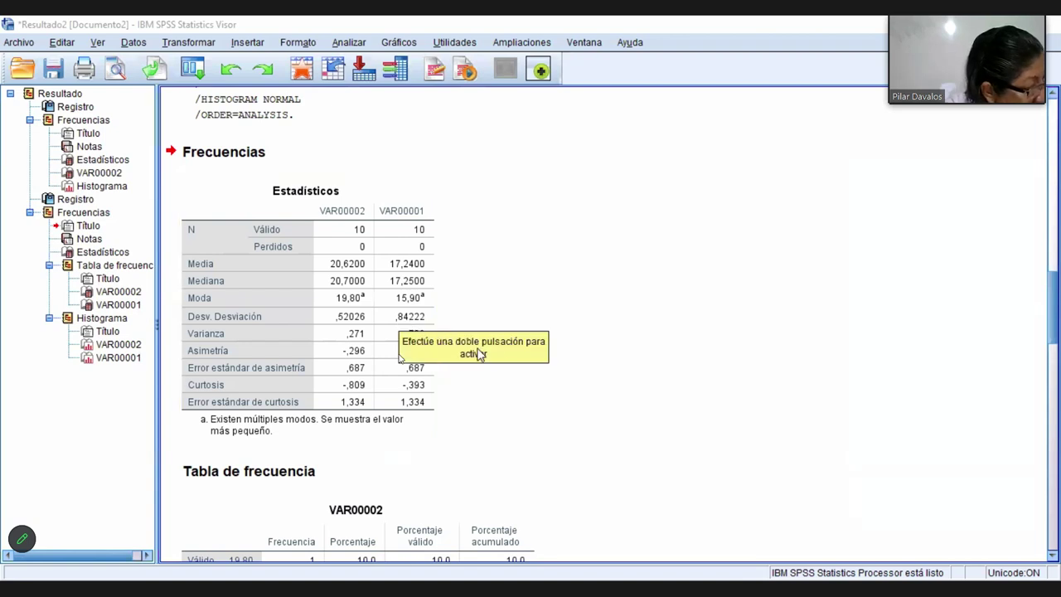
{"action": "left_click", "coordinate": [417, 327]}
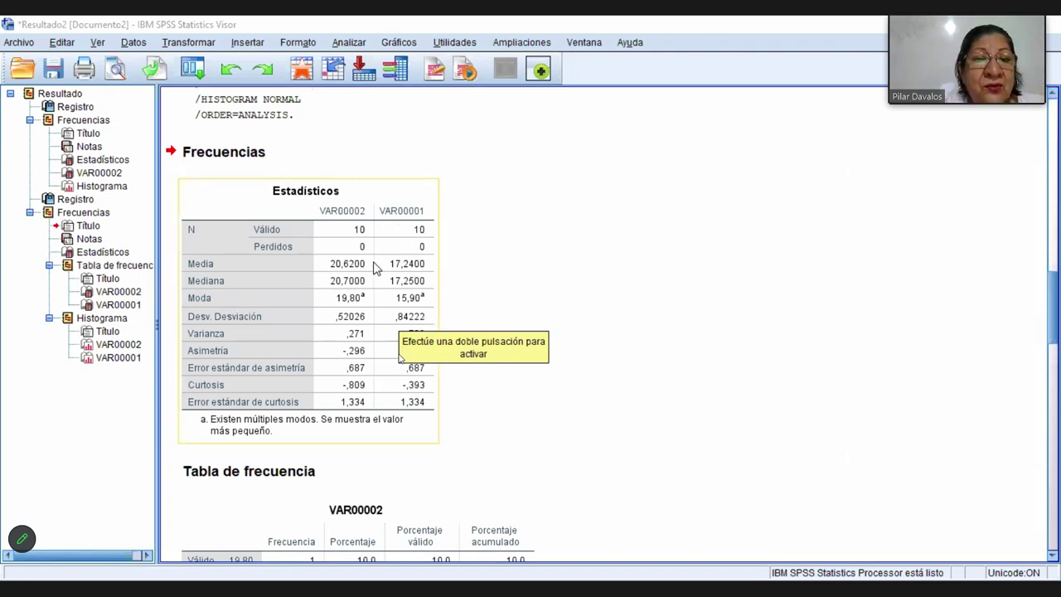
{"action": "left_click", "coordinate": [433, 411]}
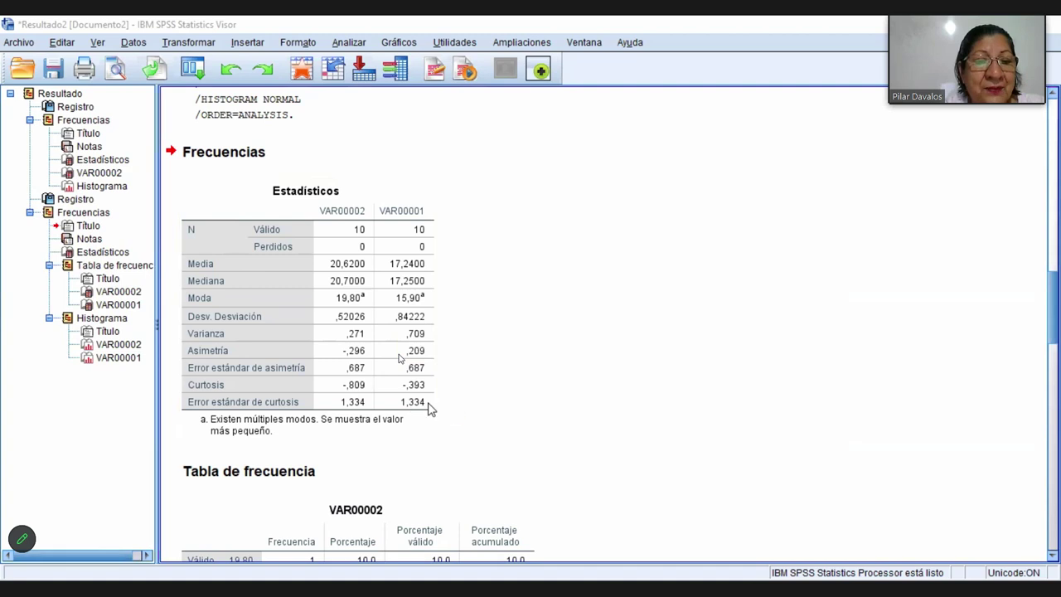
{"action": "left_click", "coordinate": [431, 408]}
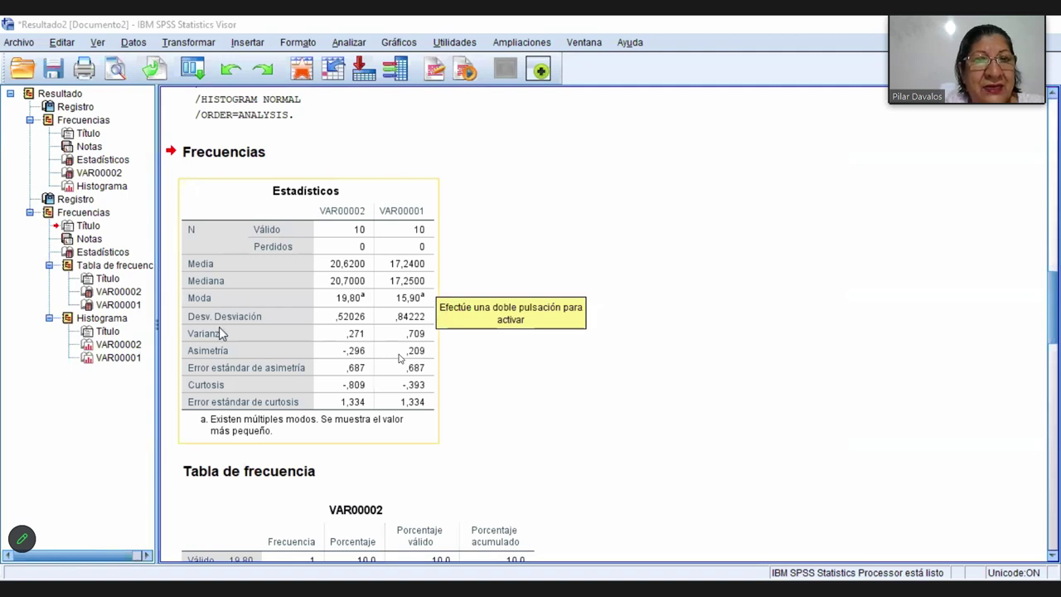
{"action": "left_click", "coordinate": [356, 519]}
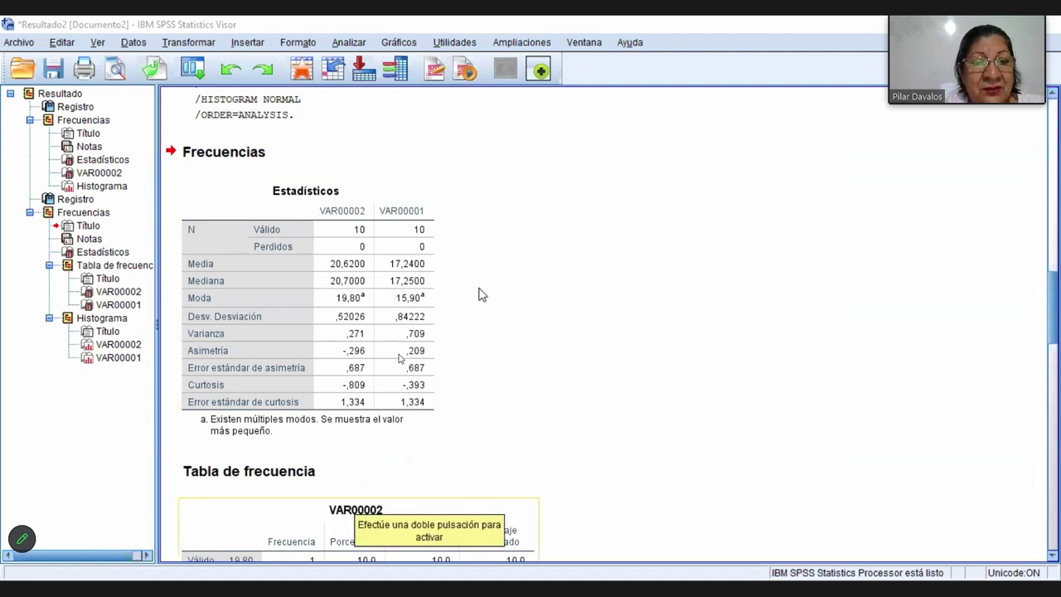
{"action": "scroll", "coordinate": [365, 496], "scroll_direction": "down", "scroll_amount": 2}
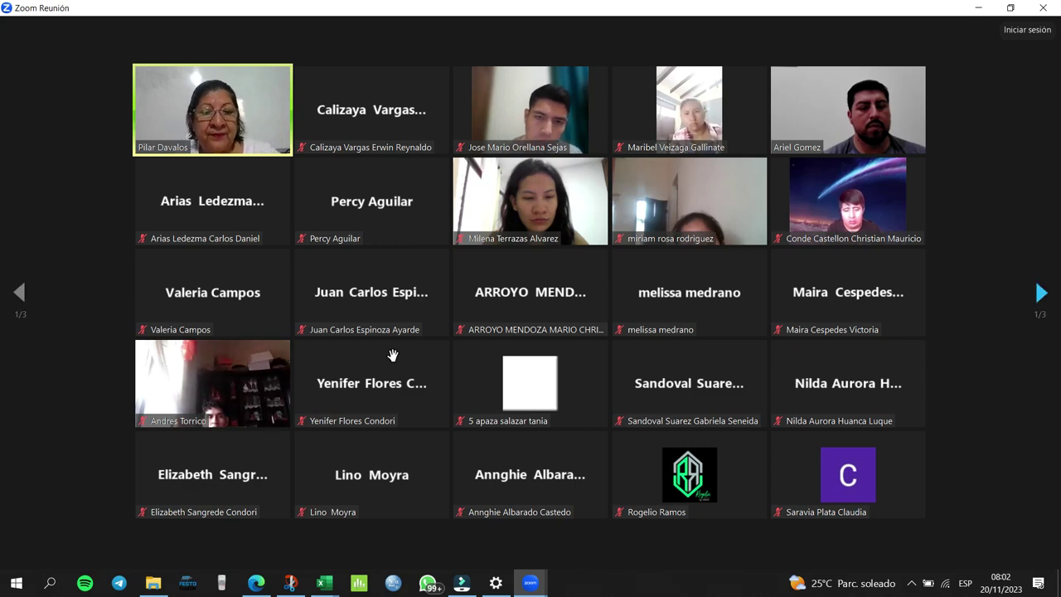
Turn the Zoom meeting camera on and back off.
{"action": "left_click", "coordinate": [104, 547]}
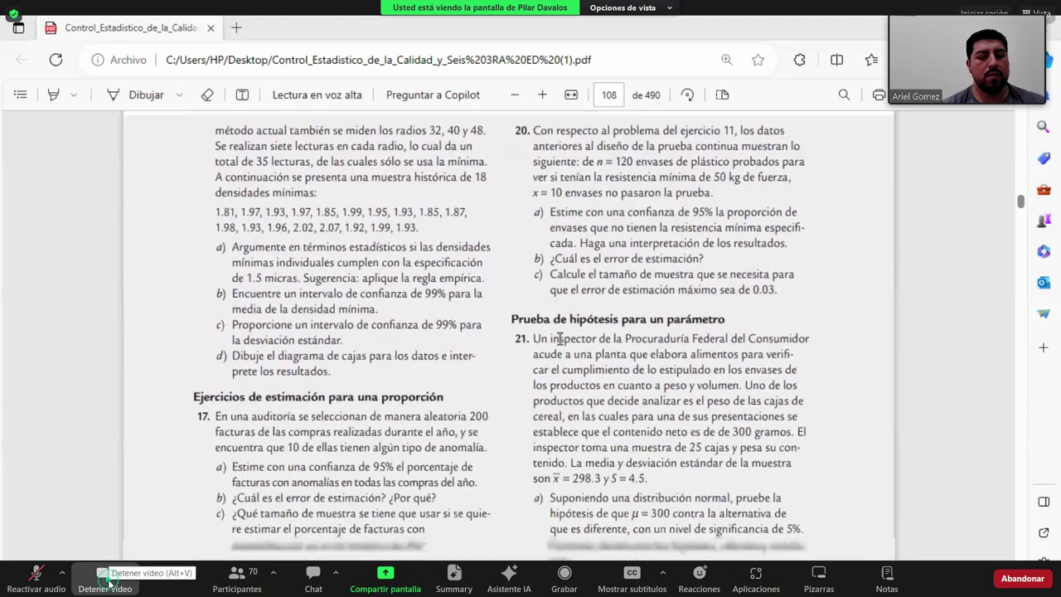
{"action": "left_click", "coordinate": [116, 570]}
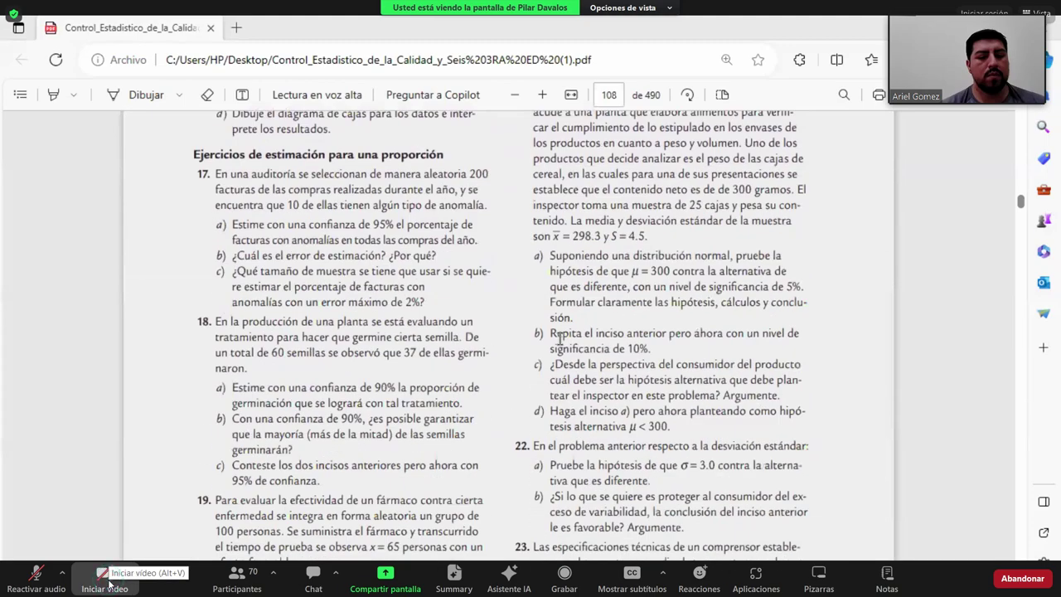
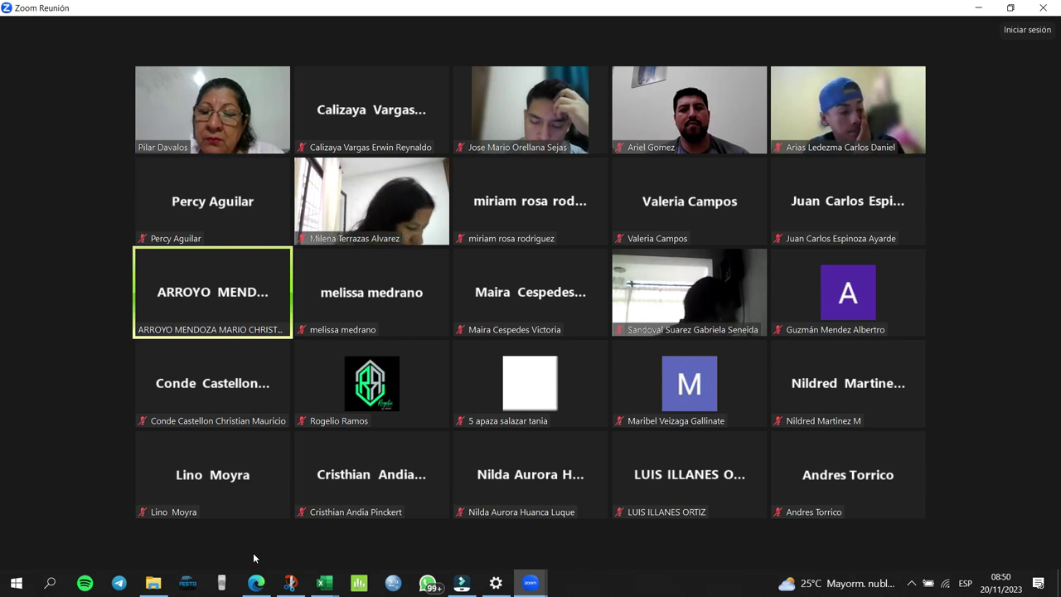
Bring up the Wondershare Filmora recorder to check the recording time, and minimize it again.
{"action": "mouse_move", "coordinate": [653, 530]}
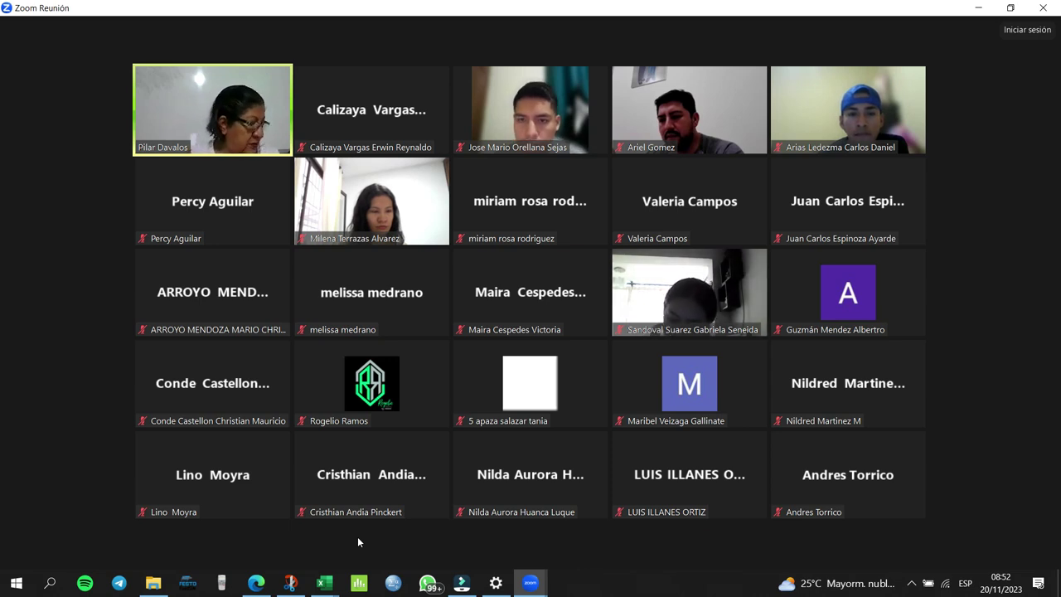
{"action": "left_click", "coordinate": [912, 580]}
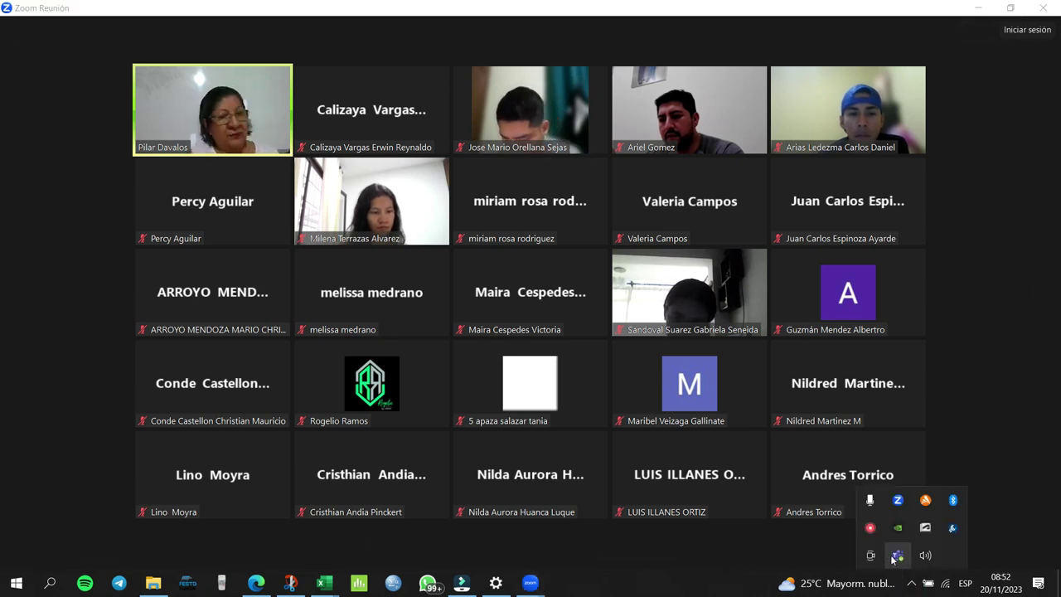
{"action": "left_click", "coordinate": [896, 556]}
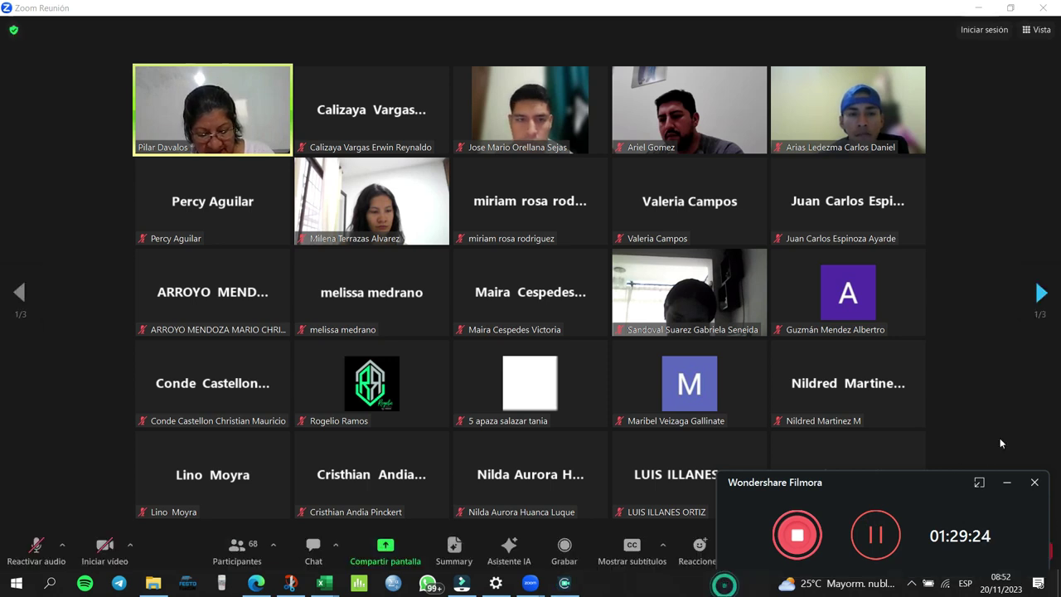
{"action": "left_click", "coordinate": [1006, 482]}
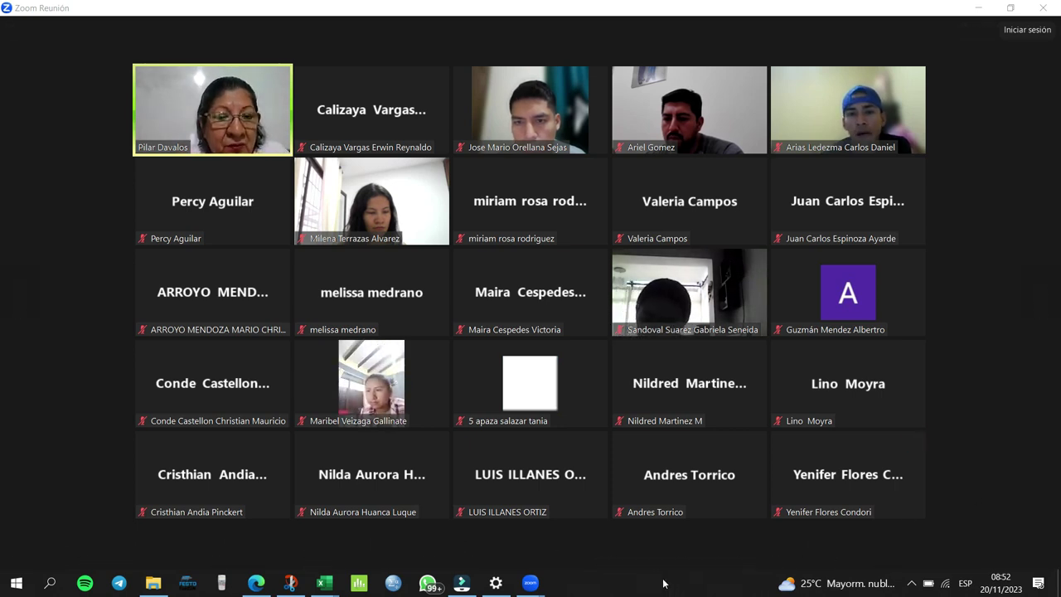
{"action": "left_click", "coordinate": [149, 588]}
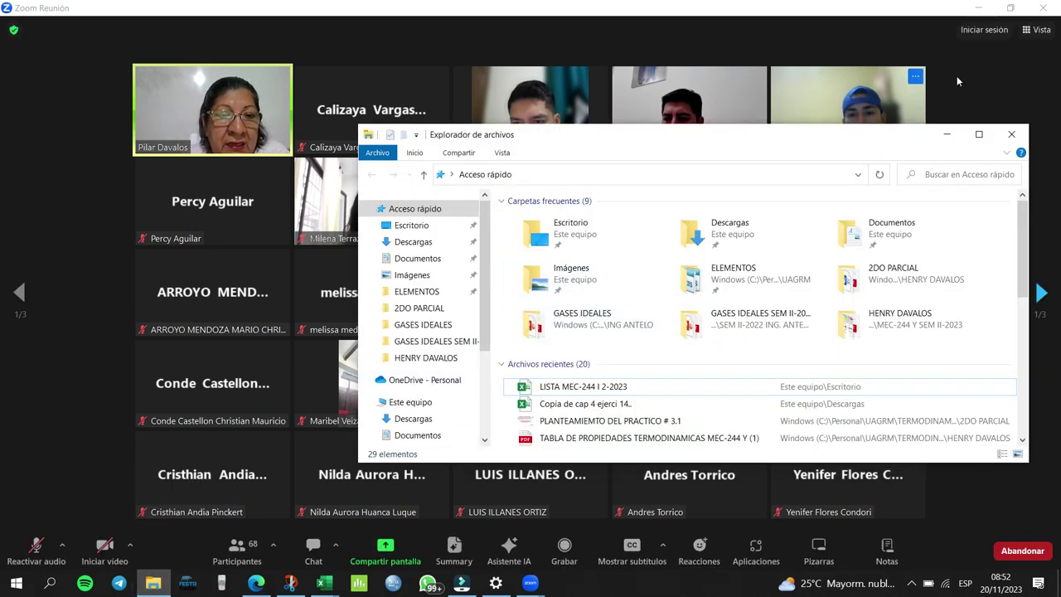
{"action": "left_click_drag", "start_coordinate": [913, 124], "coordinate": [912, 109]}
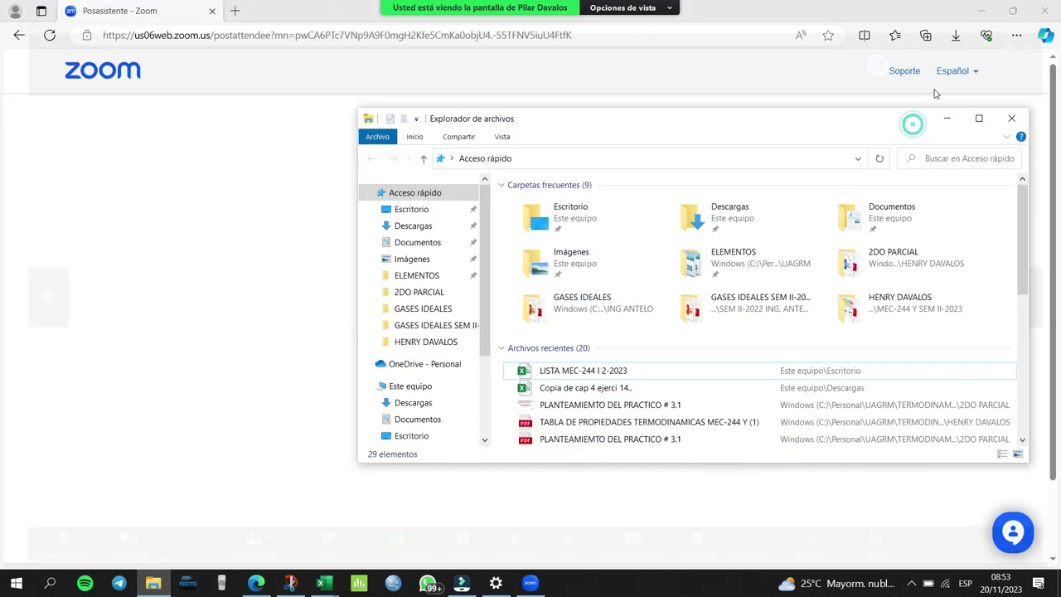
{"action": "left_click", "coordinate": [1010, 118]}
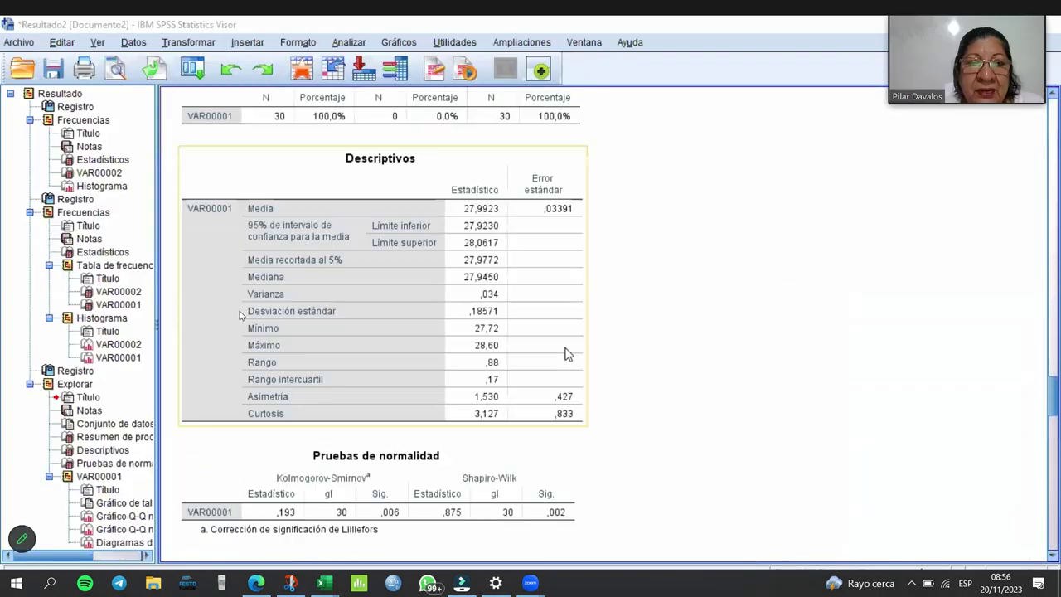
Examine the Descriptivos and Pruebas de normalidad tables for VAR00001 in the Explorar output.
{"action": "scroll", "coordinate": [566, 354], "scroll_direction": "up", "scroll_amount": 3}
{"action": "scroll", "coordinate": [568, 352], "scroll_direction": "down", "scroll_amount": 6}
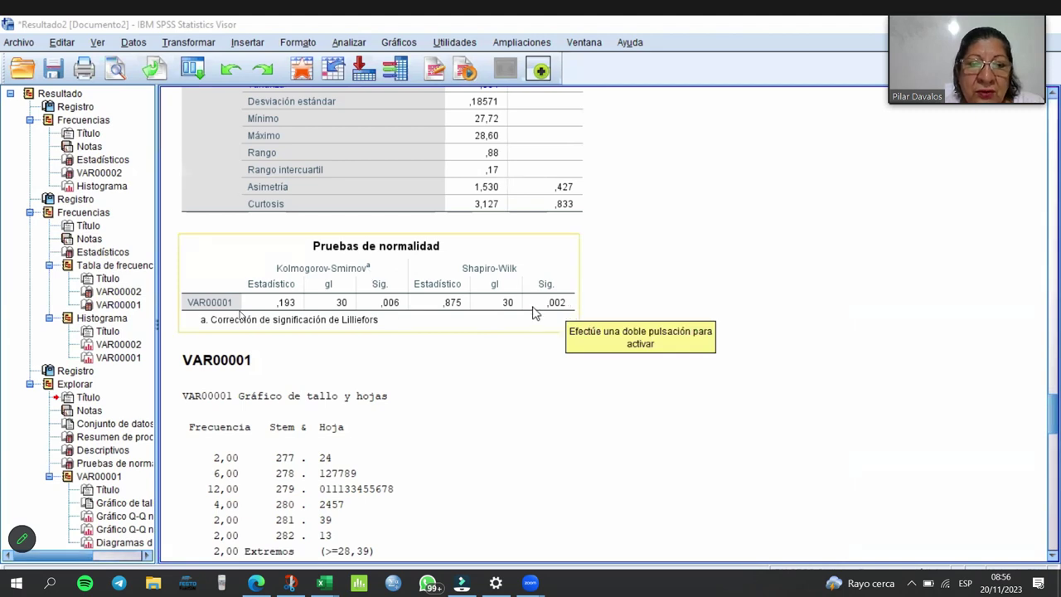
Examine the normal and detrended Q-Q plots, box plot and stem-and-leaf plot of VAR00001 in the Explorar output.
{"action": "scroll", "coordinate": [535, 314], "scroll_direction": "down", "scroll_amount": 3}
{"action": "scroll", "coordinate": [535, 313], "scroll_direction": "down", "scroll_amount": 5}
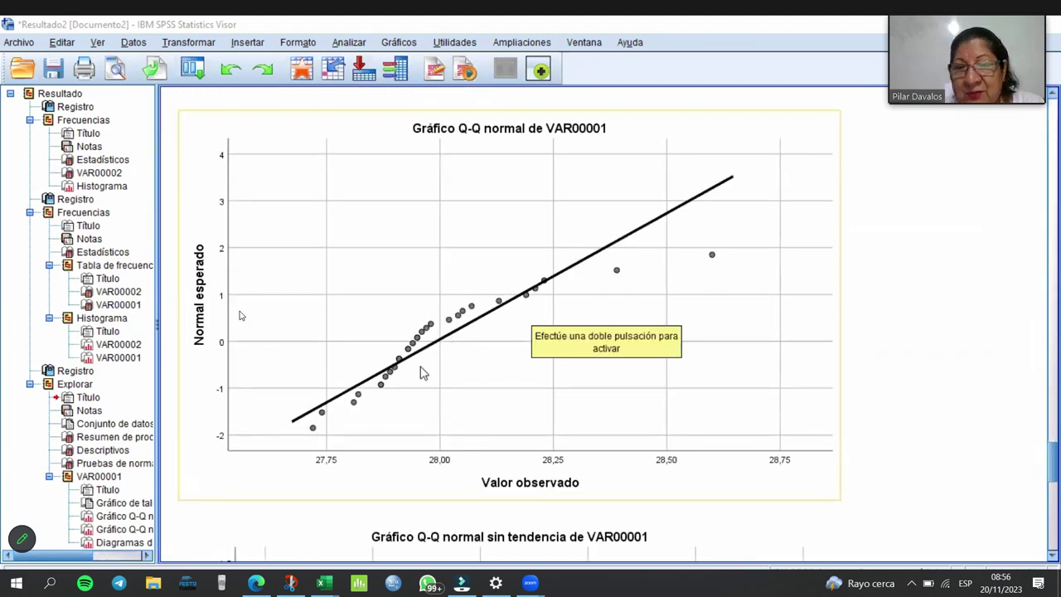
{"action": "scroll", "coordinate": [587, 311], "scroll_direction": "down", "scroll_amount": 7}
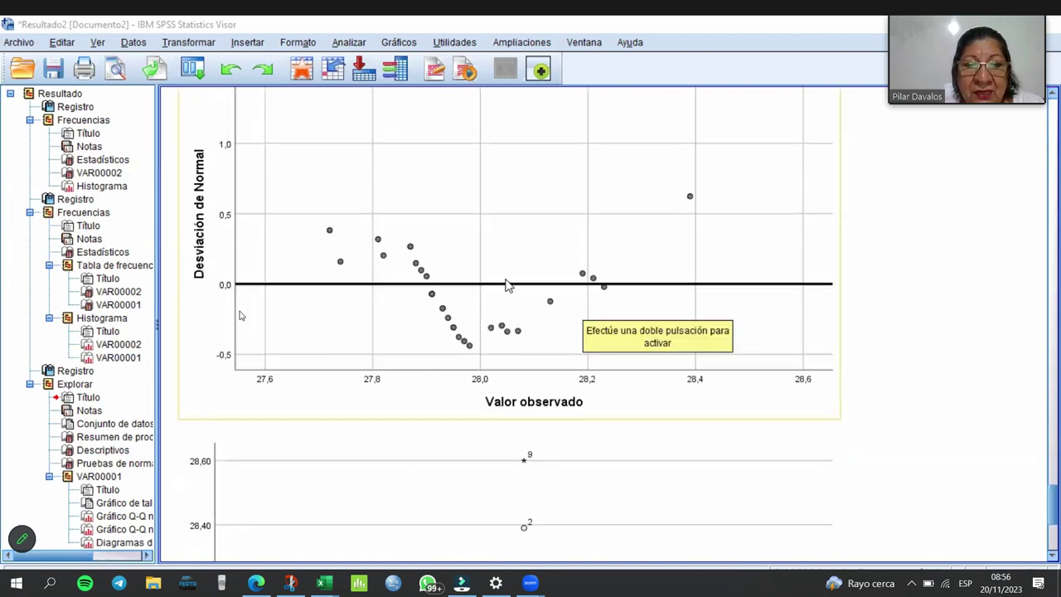
{"action": "scroll", "coordinate": [738, 321], "scroll_direction": "down", "scroll_amount": 5}
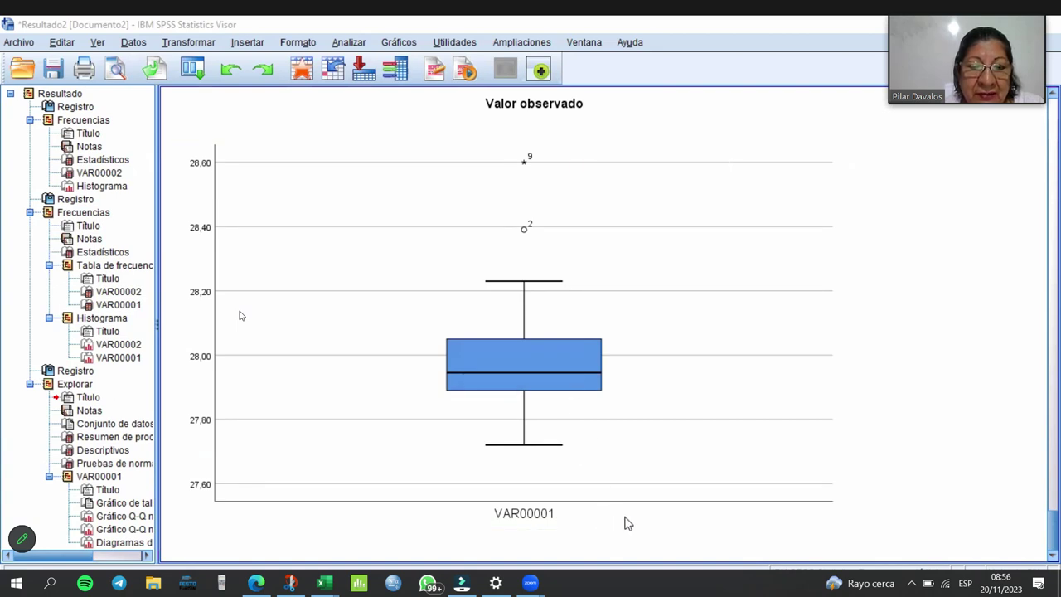
{"action": "left_click", "coordinate": [585, 224]}
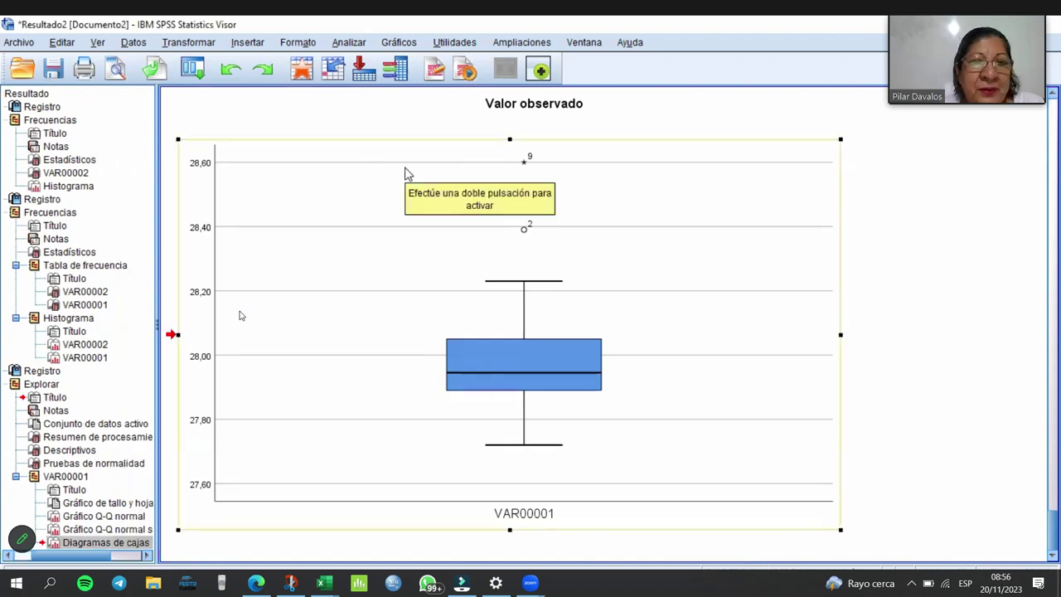
{"action": "left_click", "coordinate": [953, 241]}
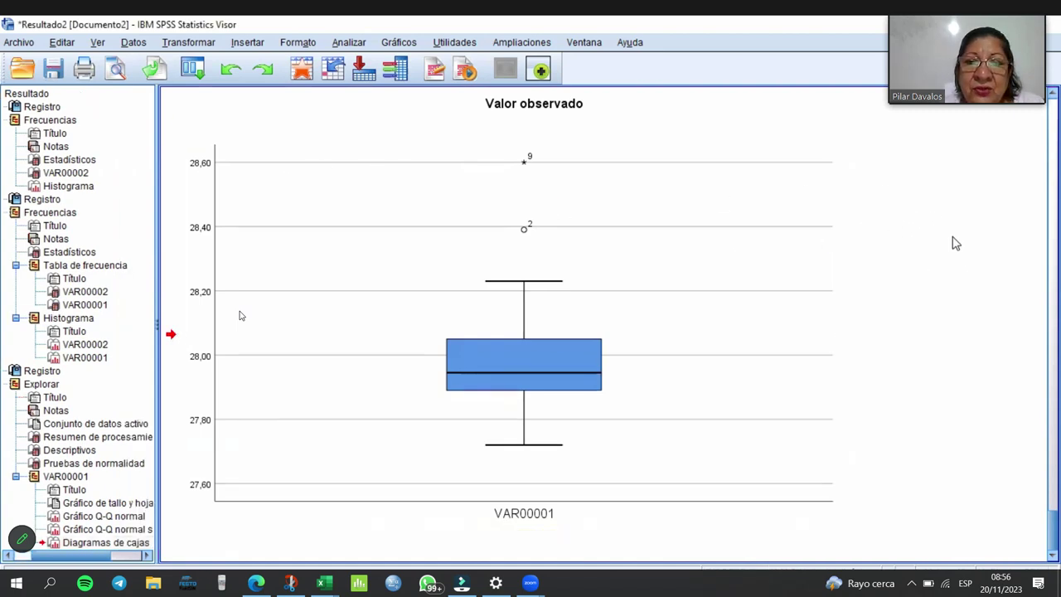
{"action": "scroll", "coordinate": [570, 191], "scroll_direction": "up", "scroll_amount": 10}
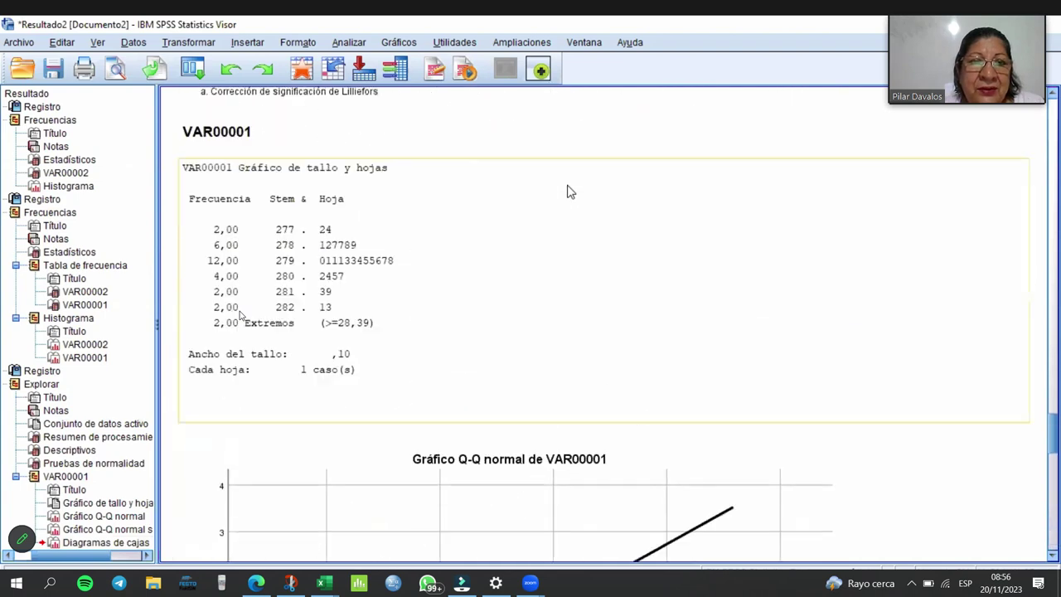
{"action": "scroll", "coordinate": [570, 191], "scroll_direction": "up", "scroll_amount": 5}
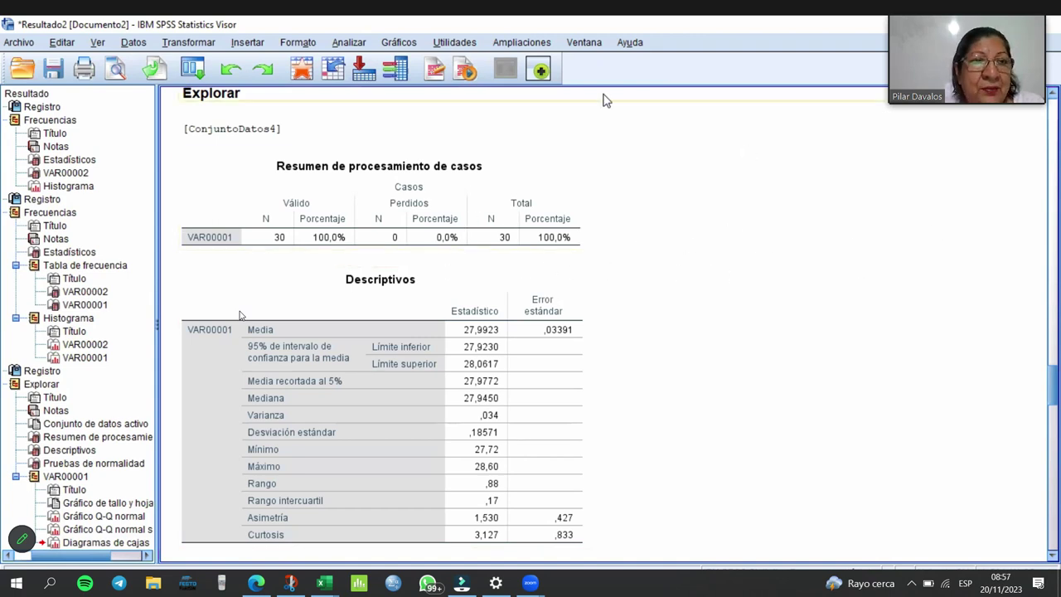
Define an Individuos, rango móvil control chart with cases as units, using VAR00001 as the process measurement and charting individuals and moving range.
{"action": "left_click", "coordinate": [349, 42]}
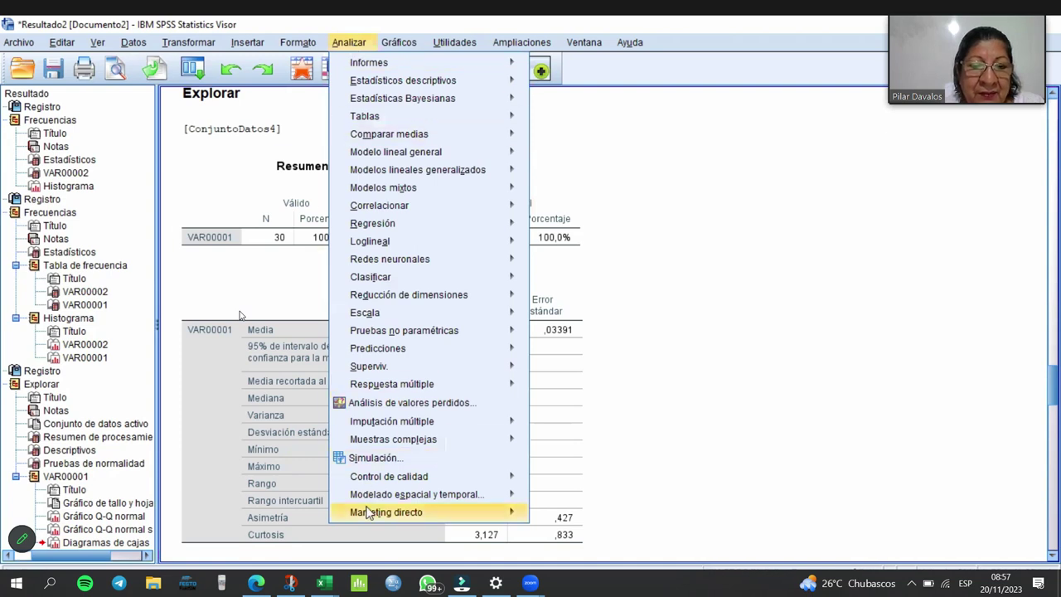
{"action": "mouse_move", "coordinate": [410, 484]}
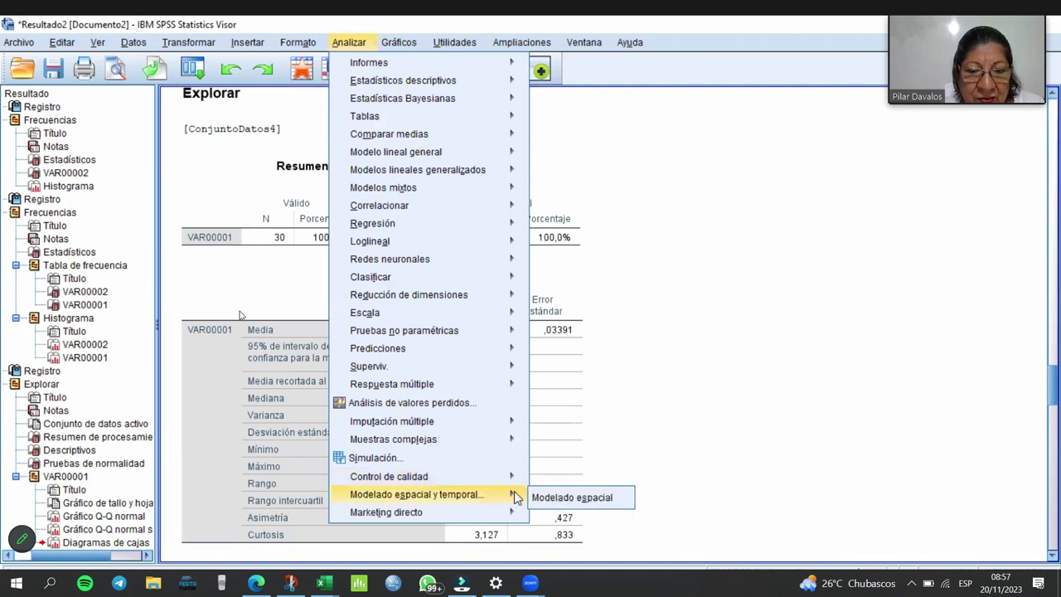
{"action": "left_click", "coordinate": [566, 487]}
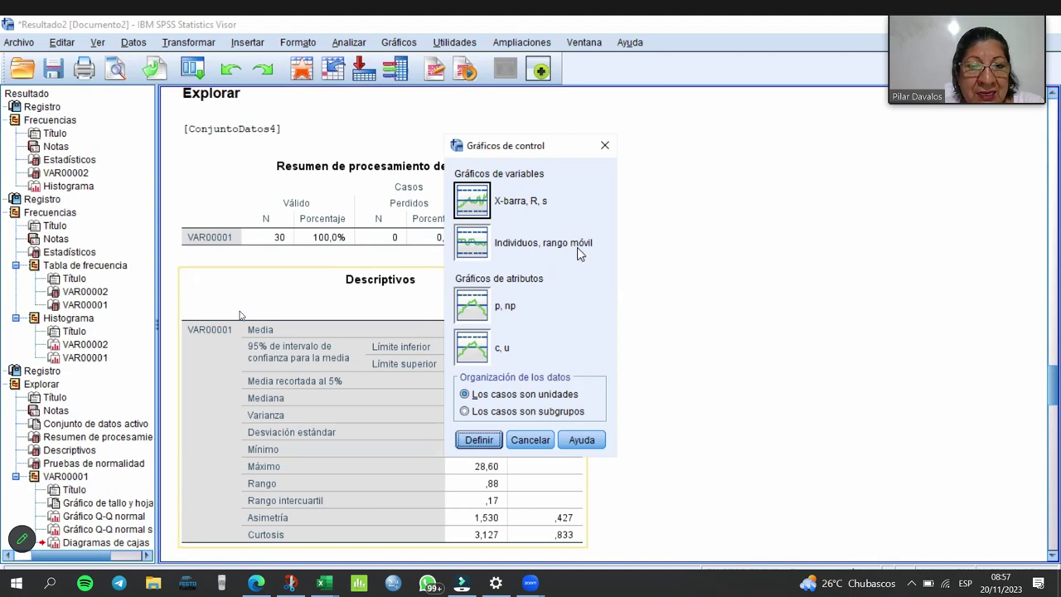
{"action": "left_click", "coordinate": [480, 246]}
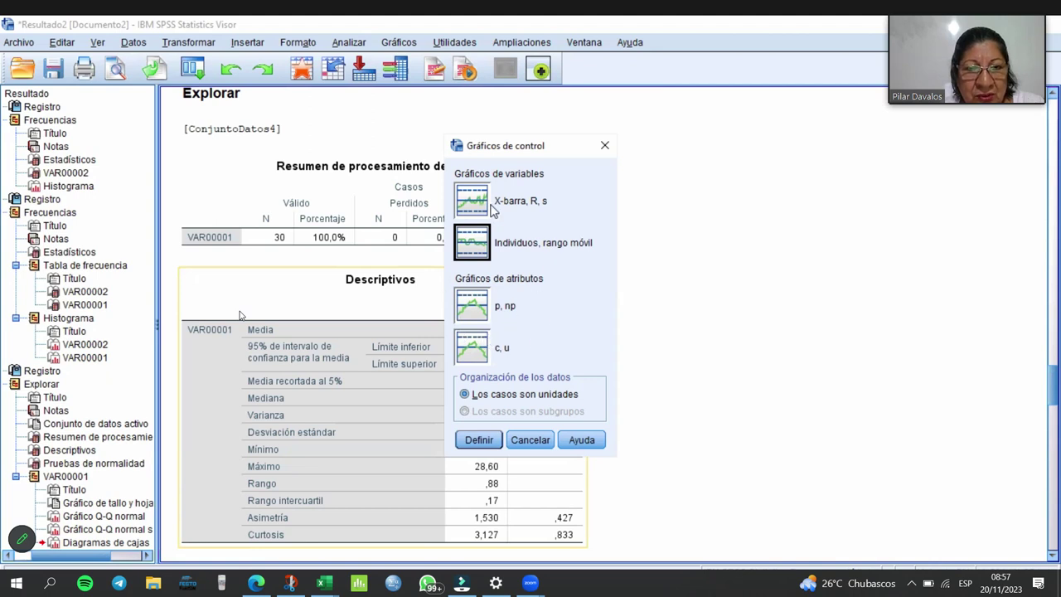
{"action": "left_click", "coordinate": [466, 395]}
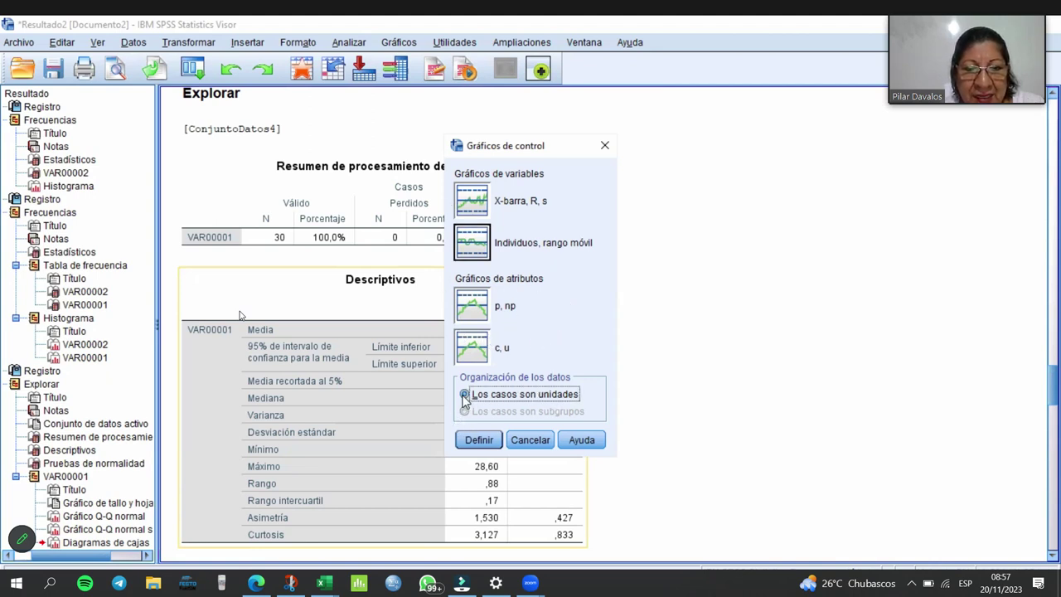
{"action": "left_click", "coordinate": [479, 441]}
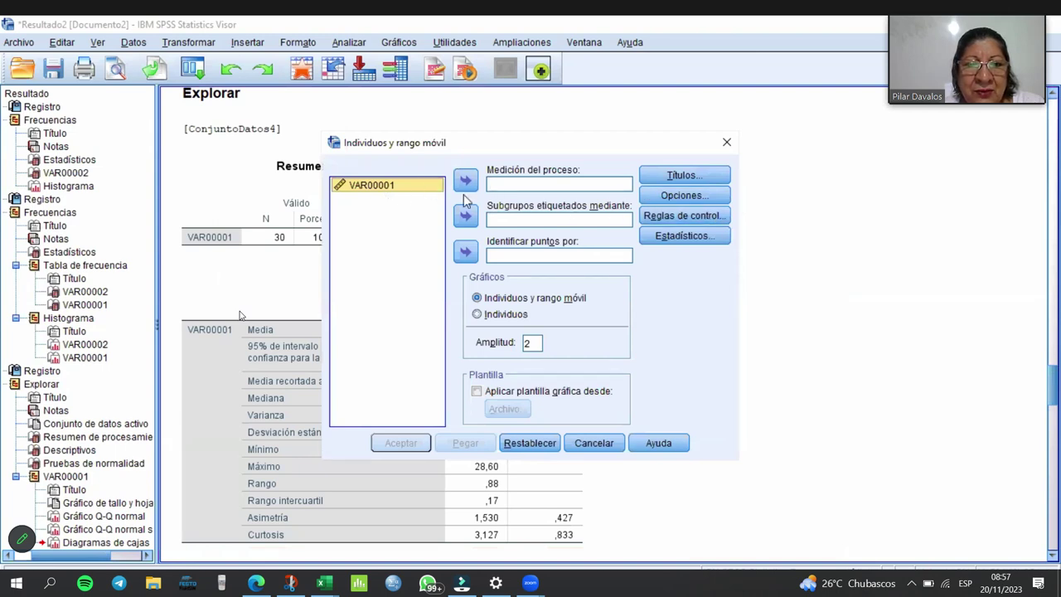
{"action": "left_click", "coordinate": [475, 182]}
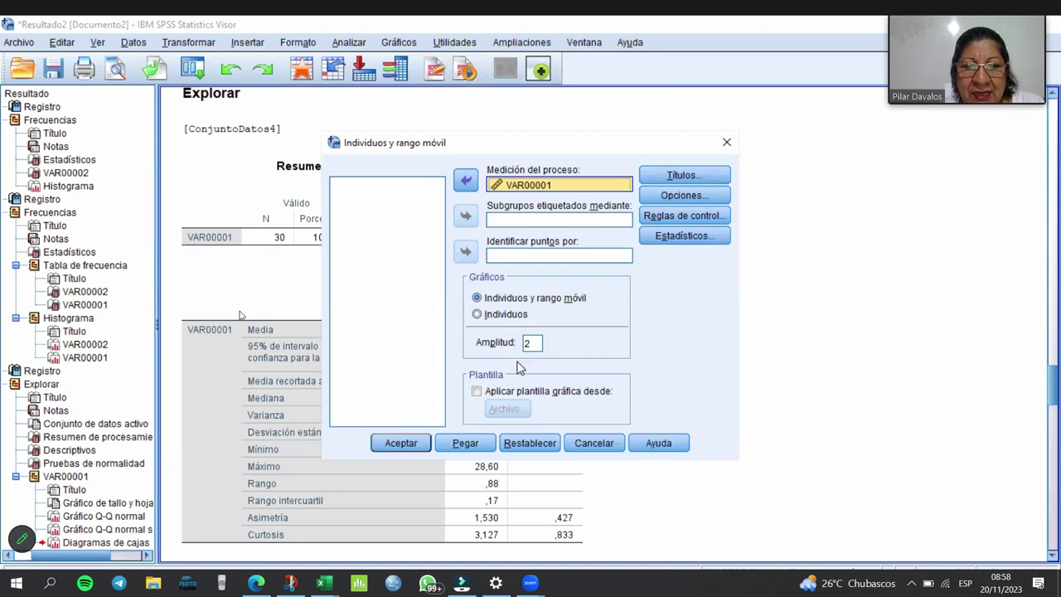
{"action": "left_click", "coordinate": [475, 298]}
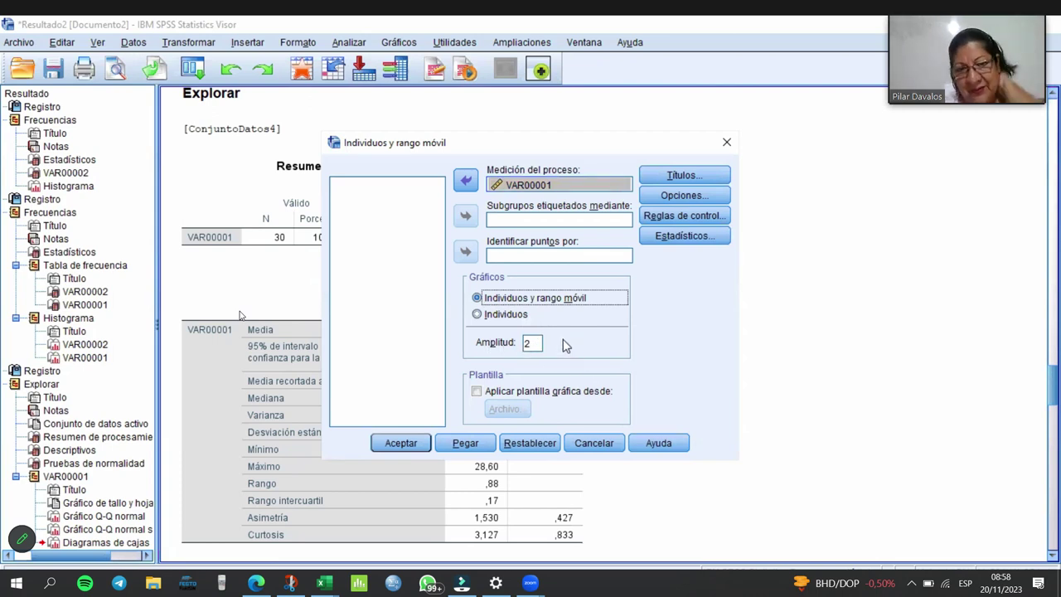
Set the control chart's specification limits to 28,5 upper and 27,5 lower.
{"action": "left_click", "coordinate": [697, 243]}
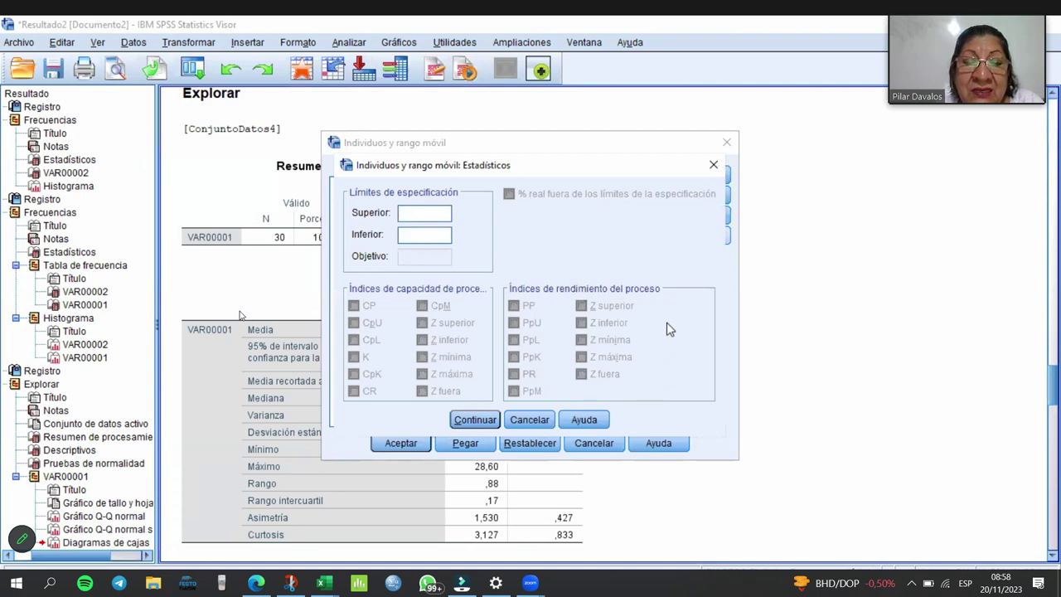
{"action": "left_click", "coordinate": [403, 215]}
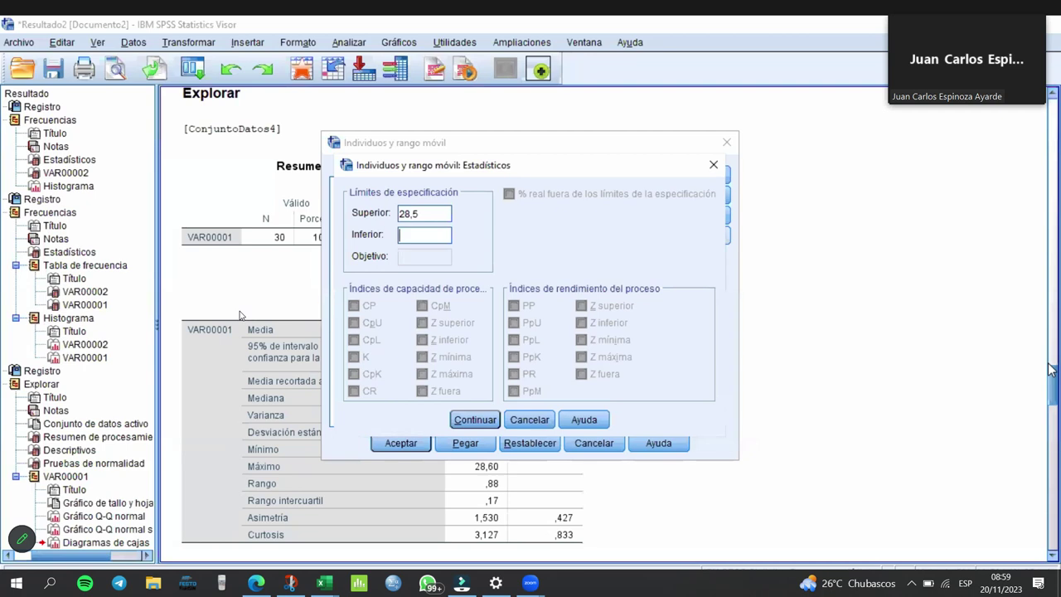
{"action": "type", "text": "27"}
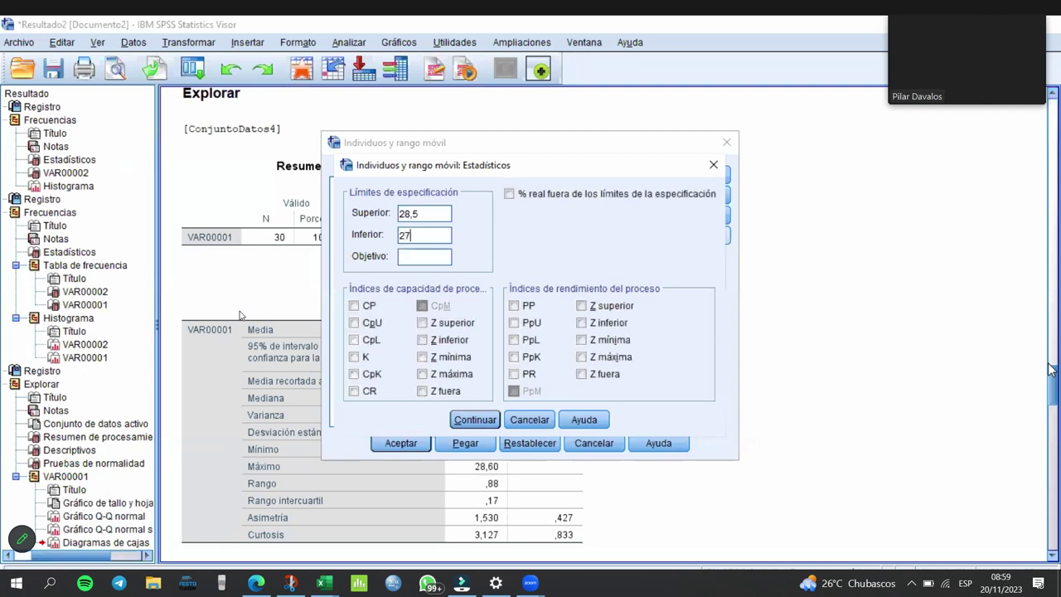
{"action": "type", "text": ",5"}
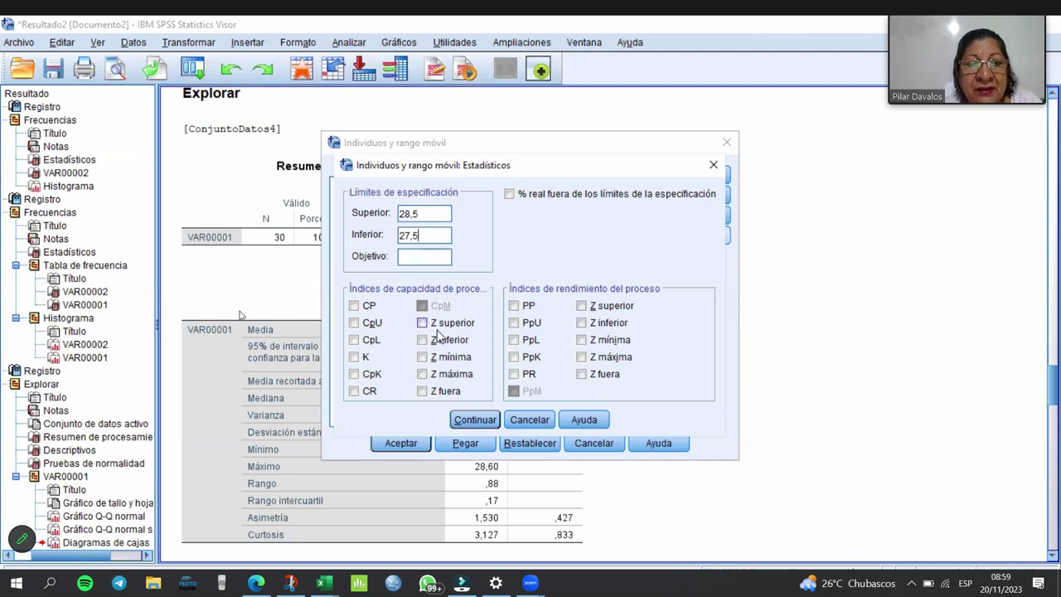
Select the process capability indices CP, CpU, CpL, K, CpK, CR, Z superior, Z inferior, Z mínima, Z máxima and Z fuera.
{"action": "left_click", "coordinate": [353, 306]}
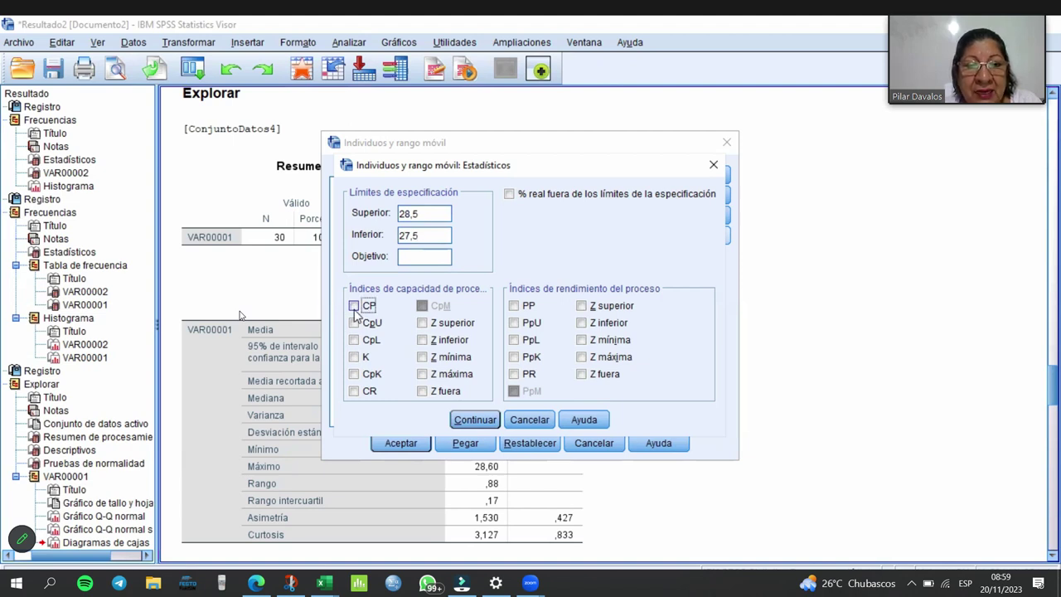
{"action": "left_click", "coordinate": [354, 322]}
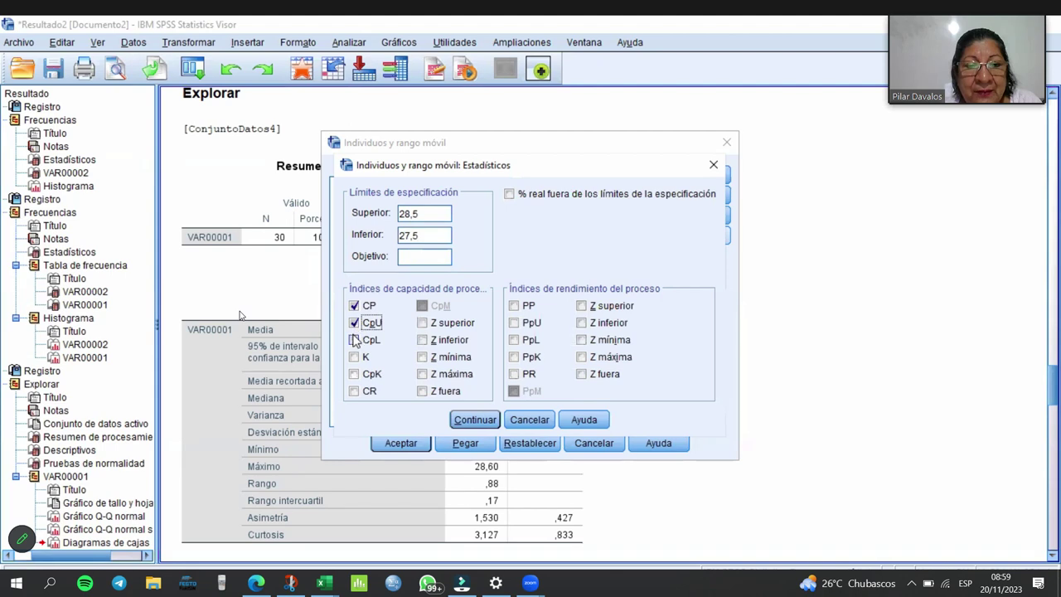
{"action": "left_click", "coordinate": [354, 340]}
{"action": "left_click", "coordinate": [354, 357]}
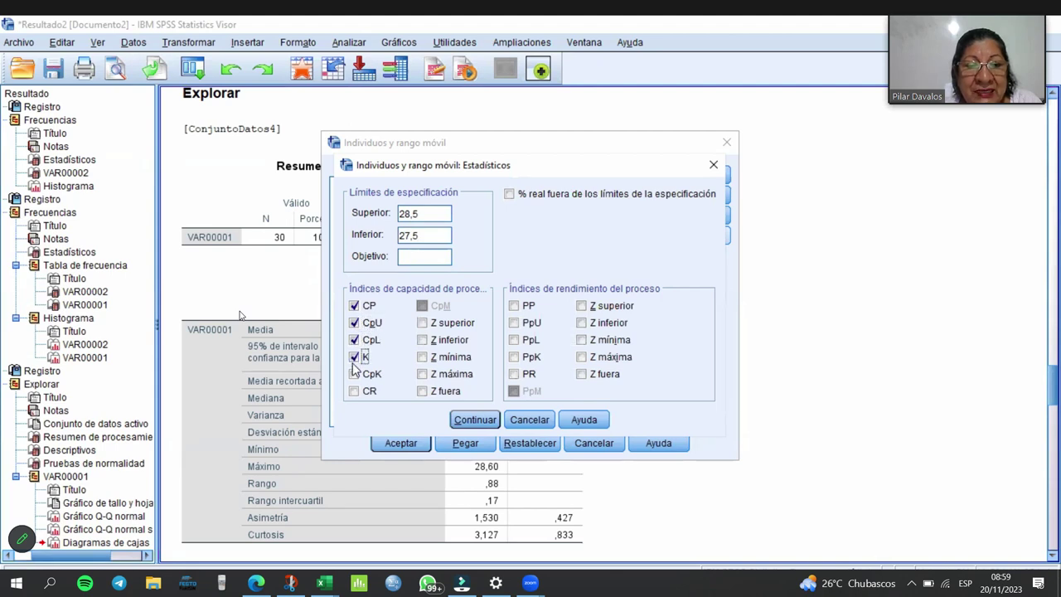
{"action": "left_click", "coordinate": [355, 374]}
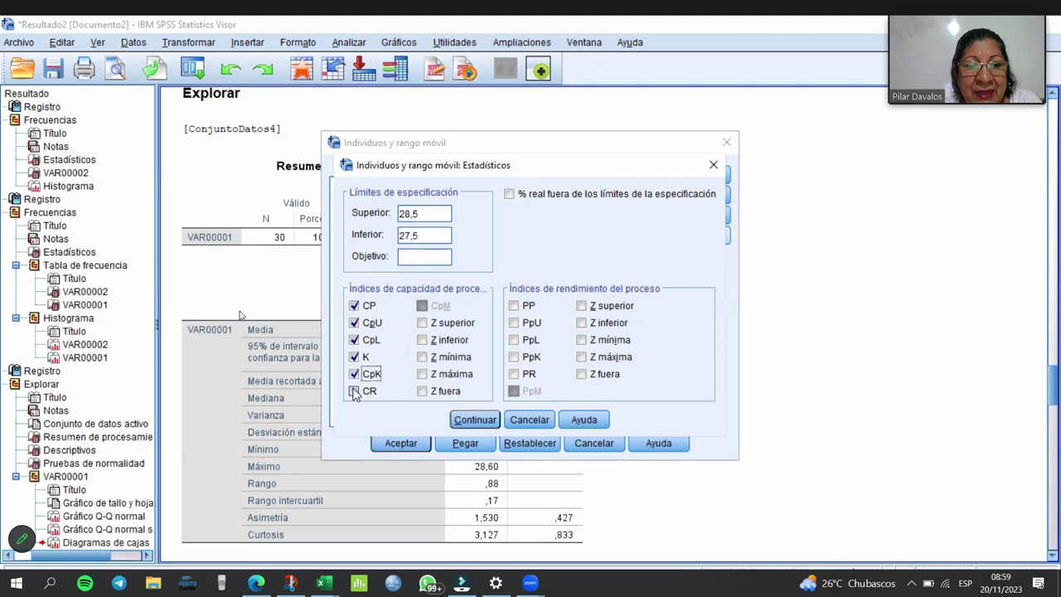
{"action": "left_click", "coordinate": [355, 391]}
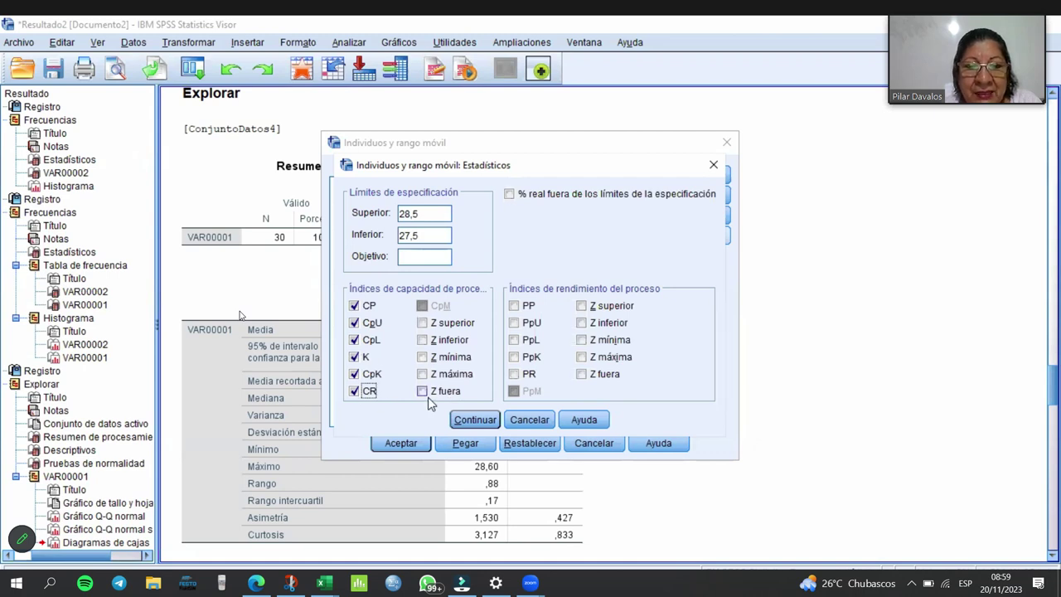
{"action": "left_click", "coordinate": [423, 323]}
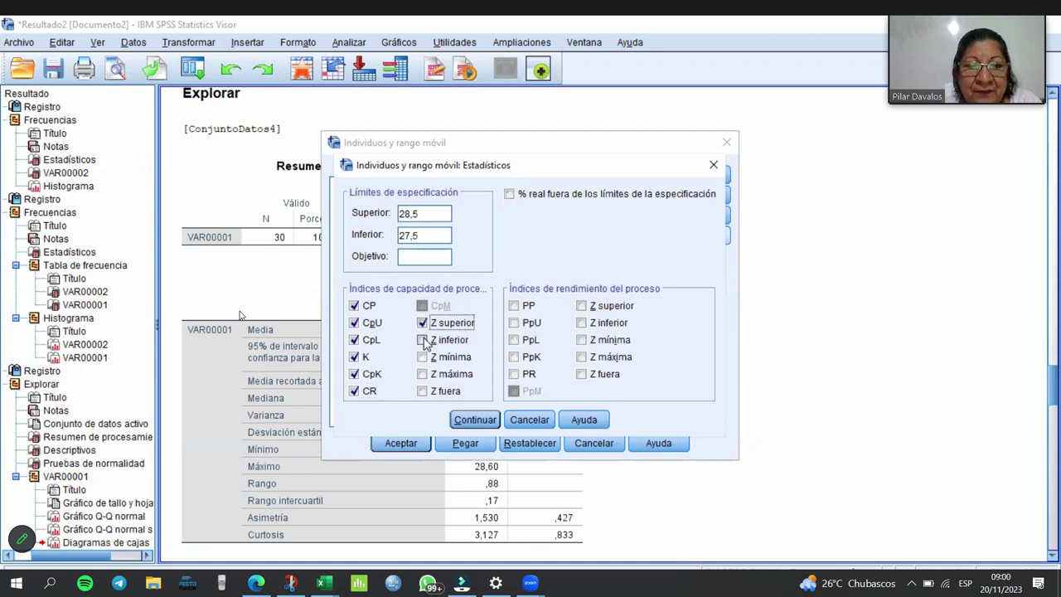
{"action": "left_click", "coordinate": [422, 340]}
{"action": "left_click", "coordinate": [422, 356]}
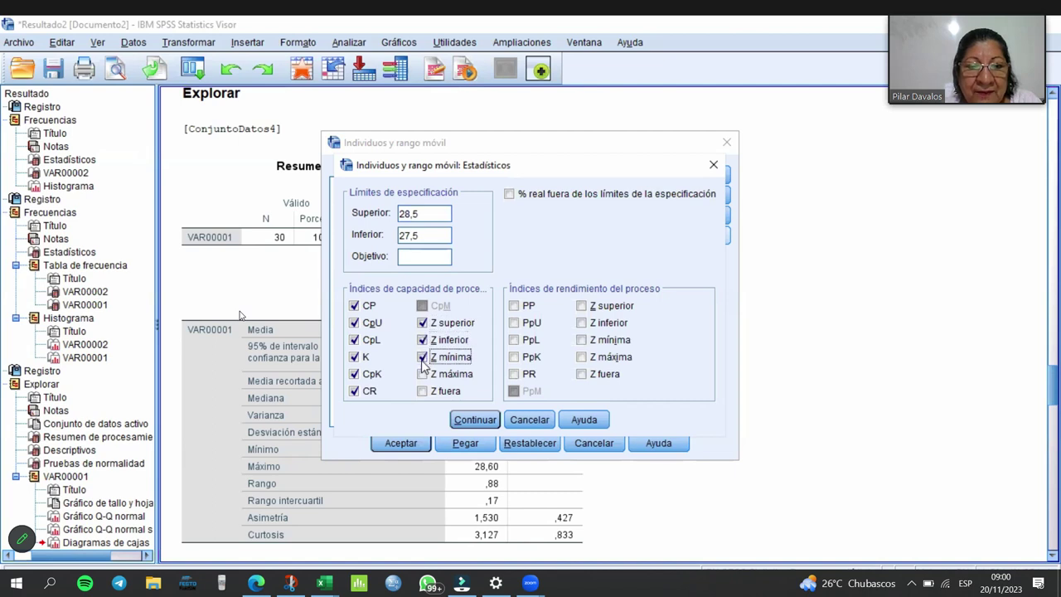
{"action": "left_click", "coordinate": [422, 374]}
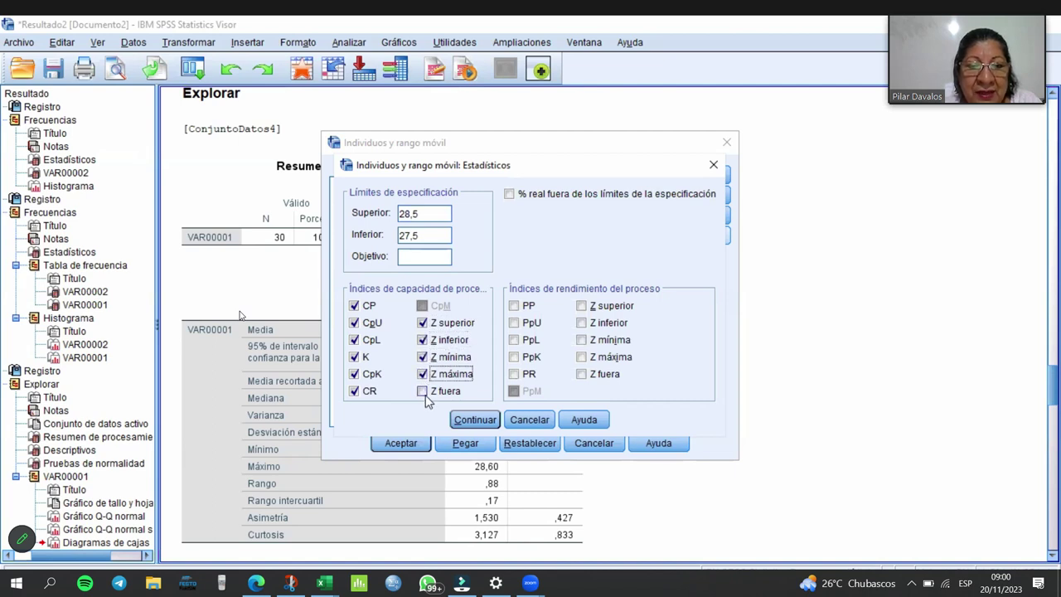
{"action": "left_click", "coordinate": [422, 391]}
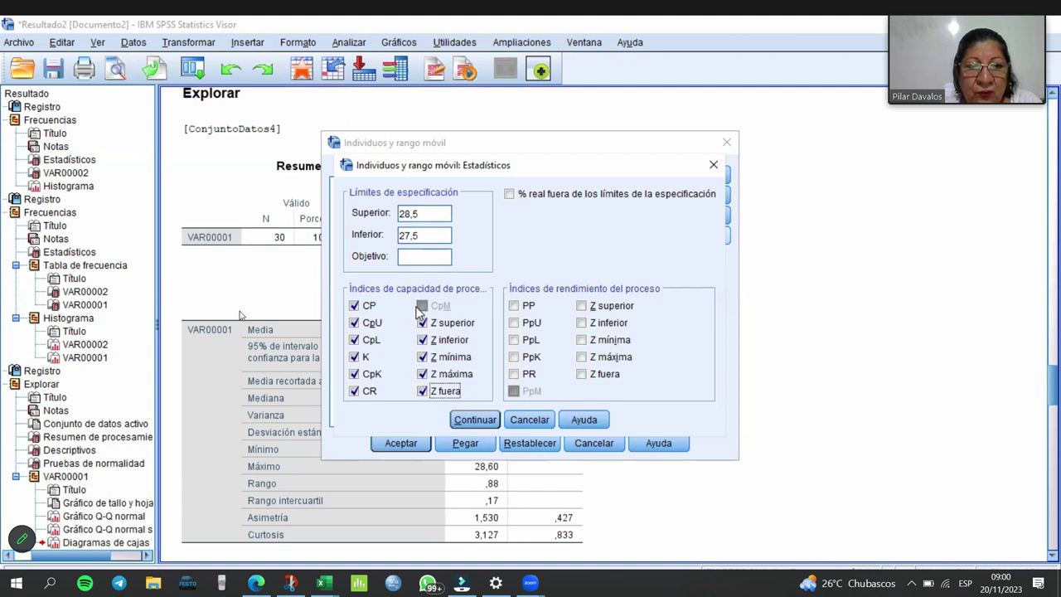
Select performance indices PP, PpU, PpL, PpK, PR, Z superior, Z inferior, Z mínima, Z máxima and Z fuera, and generate the control charts.
{"action": "left_click", "coordinate": [515, 306]}
{"action": "left_click", "coordinate": [514, 322]}
{"action": "left_click", "coordinate": [514, 340]}
{"action": "left_click", "coordinate": [514, 356]}
{"action": "left_click", "coordinate": [514, 374]}
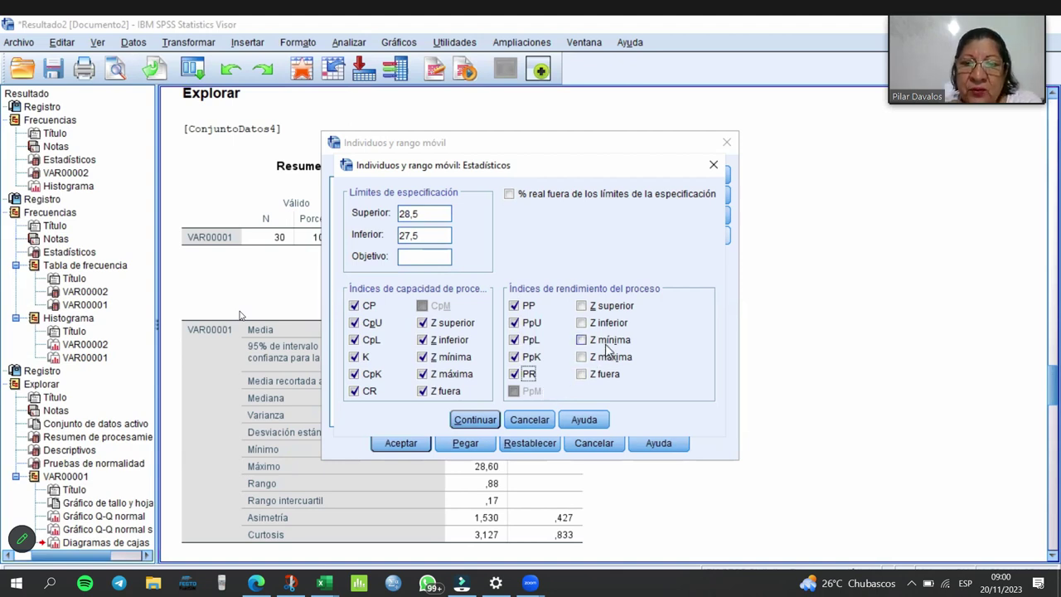
{"action": "left_click", "coordinate": [582, 306]}
{"action": "left_click", "coordinate": [583, 324]}
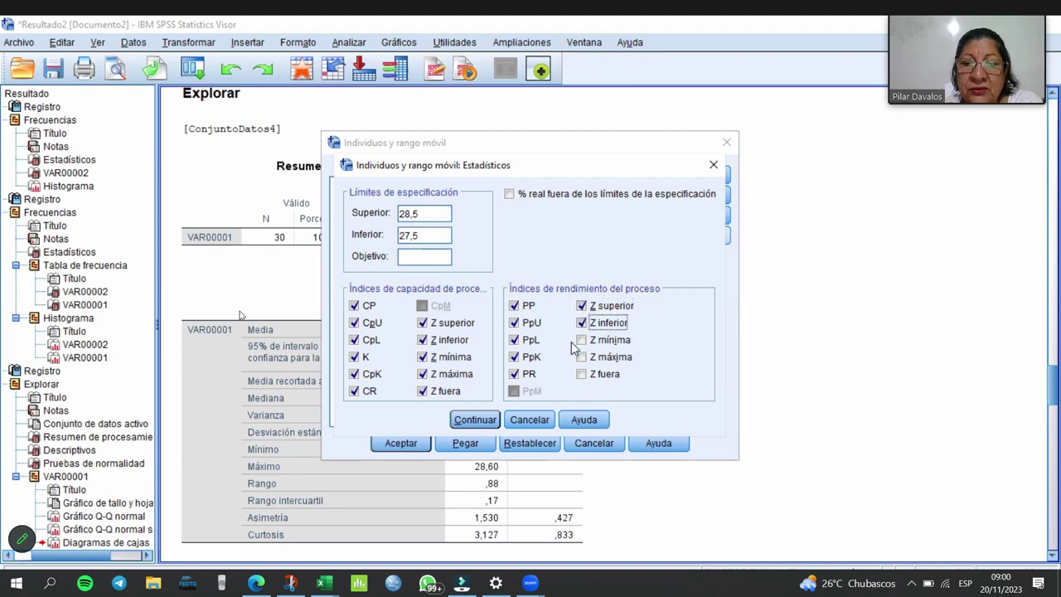
{"action": "left_click", "coordinate": [581, 339]}
{"action": "left_click", "coordinate": [581, 357]}
{"action": "left_click", "coordinate": [581, 373]}
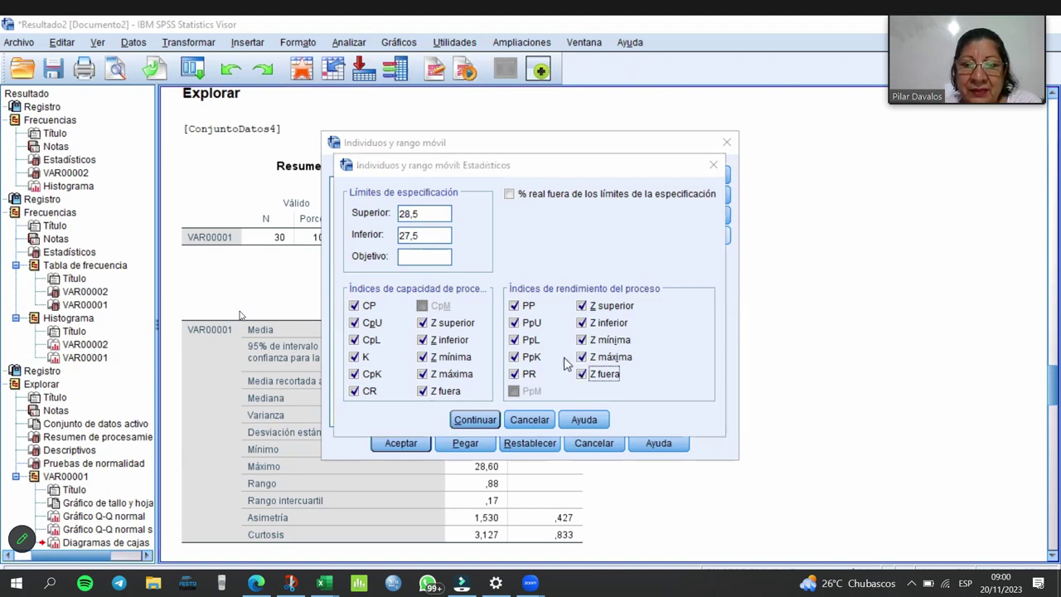
{"action": "left_click", "coordinate": [474, 420]}
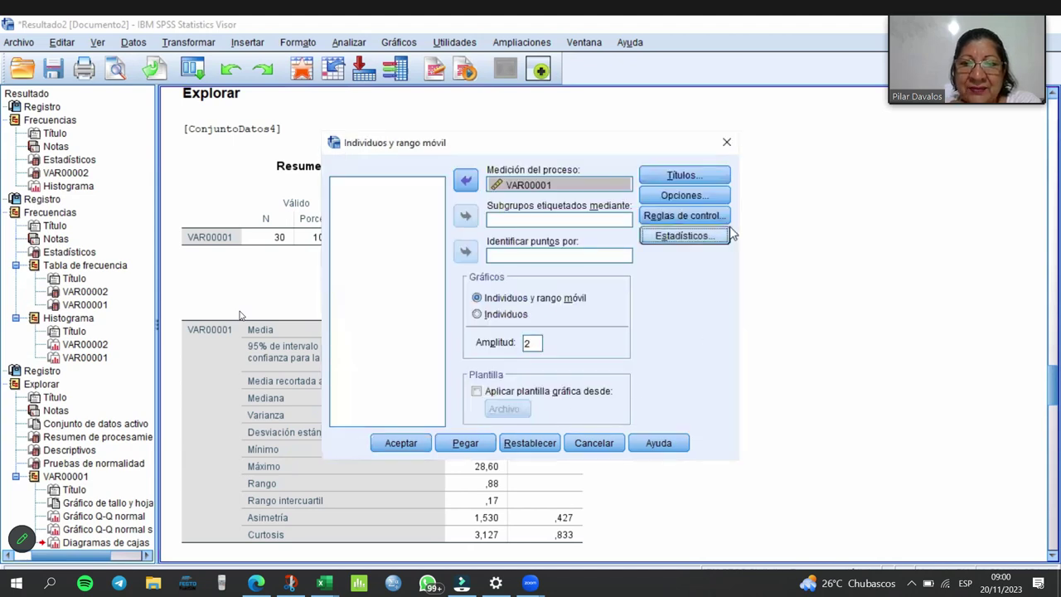
{"action": "left_click", "coordinate": [401, 447]}
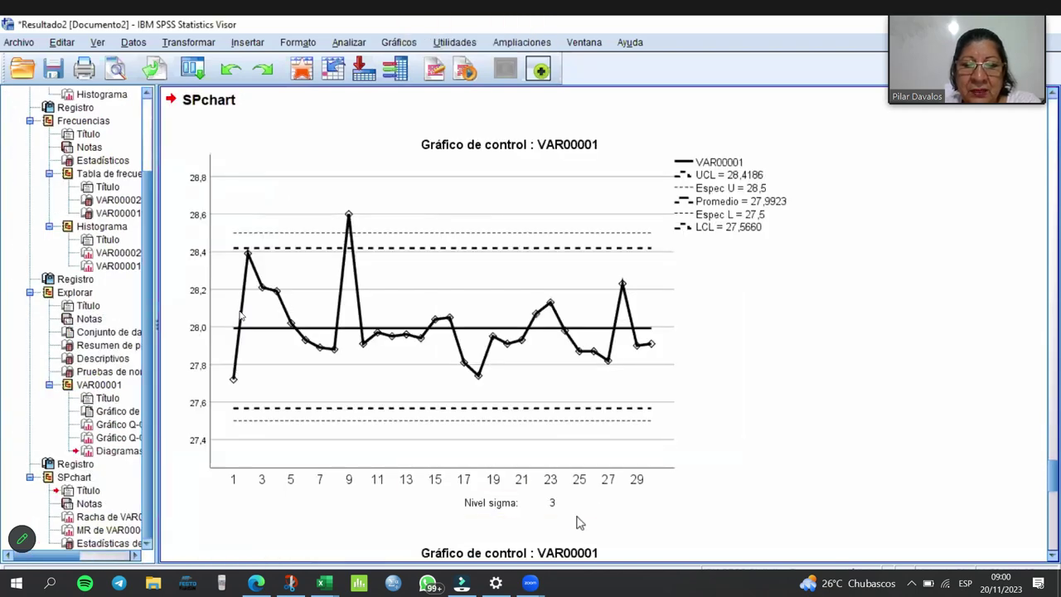
Examine the individuals and moving range control charts for VAR00001 and the capability indices in the Estadísticas de proceso table.
{"action": "key", "text": "alt+s"}
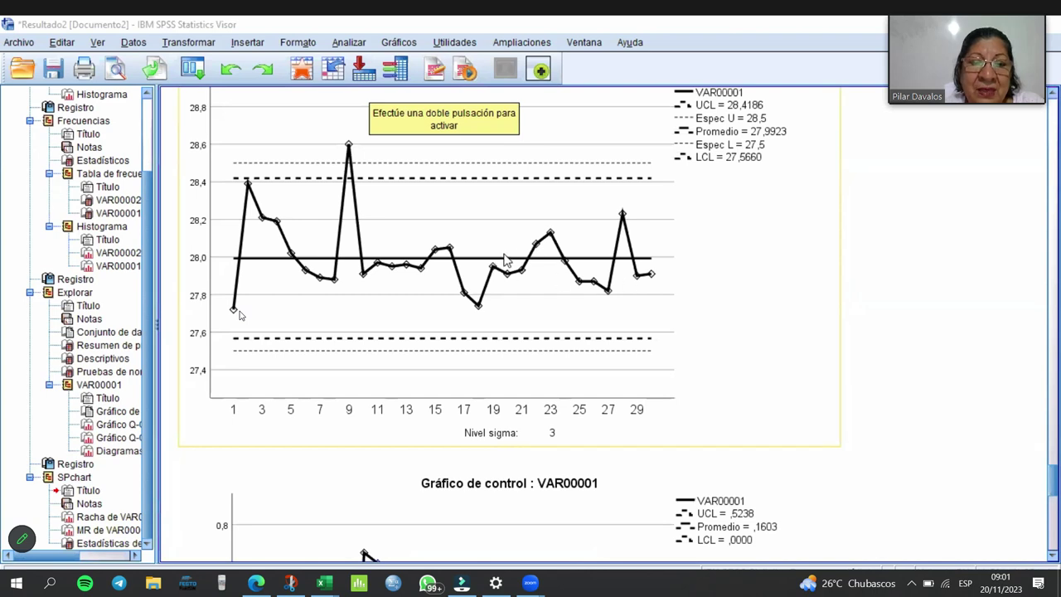
{"action": "scroll", "coordinate": [504, 261], "scroll_direction": "down", "scroll_amount": 5}
{"action": "scroll", "coordinate": [507, 261], "scroll_direction": "down", "scroll_amount": 7}
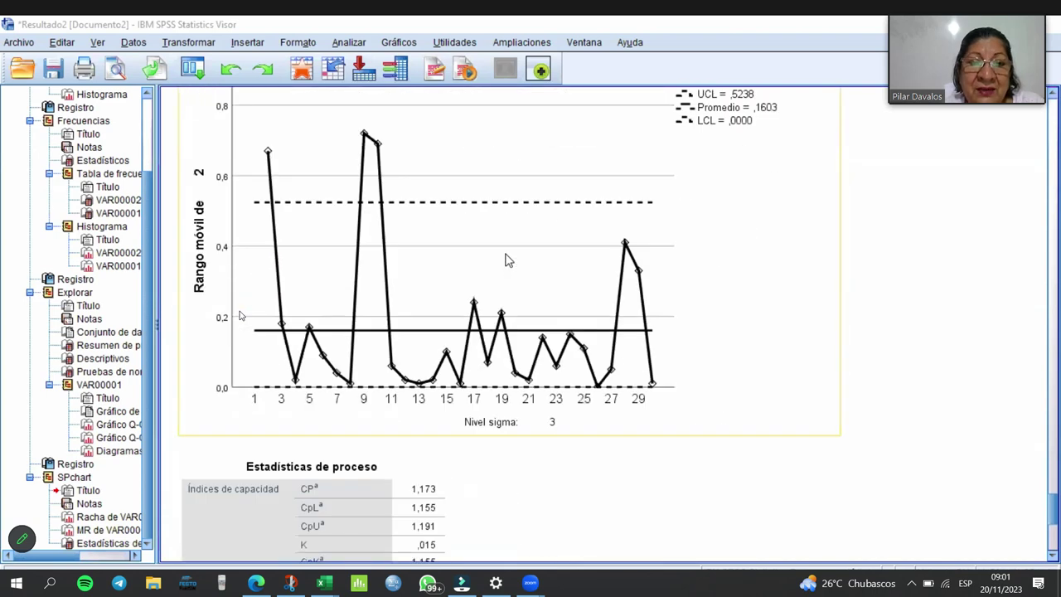
{"action": "scroll", "coordinate": [522, 257], "scroll_direction": "down", "scroll_amount": 1}
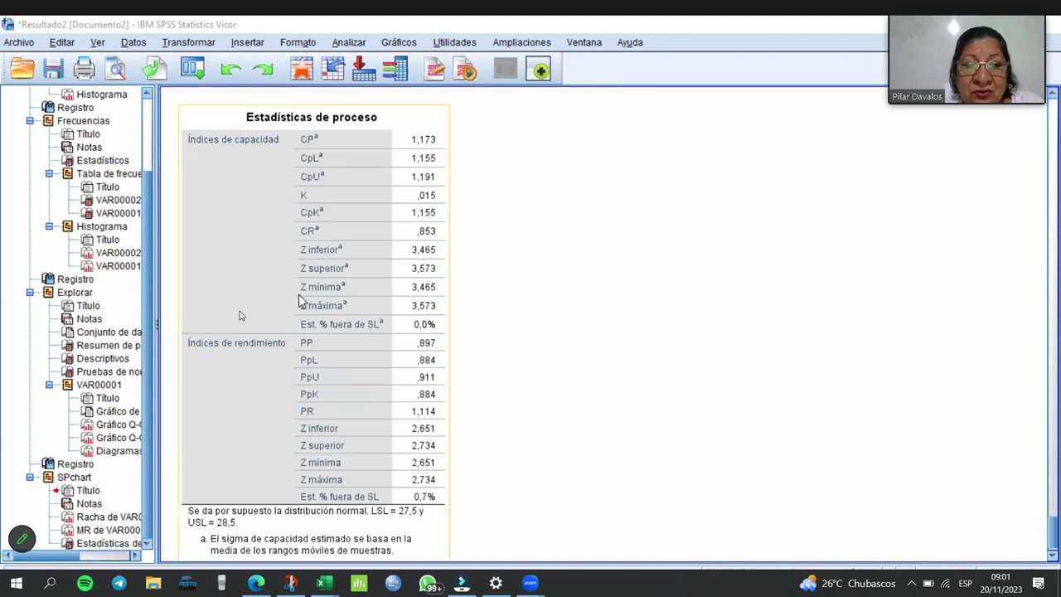
{"action": "left_click", "coordinate": [394, 218]}
{"action": "left_click", "coordinate": [485, 178]}
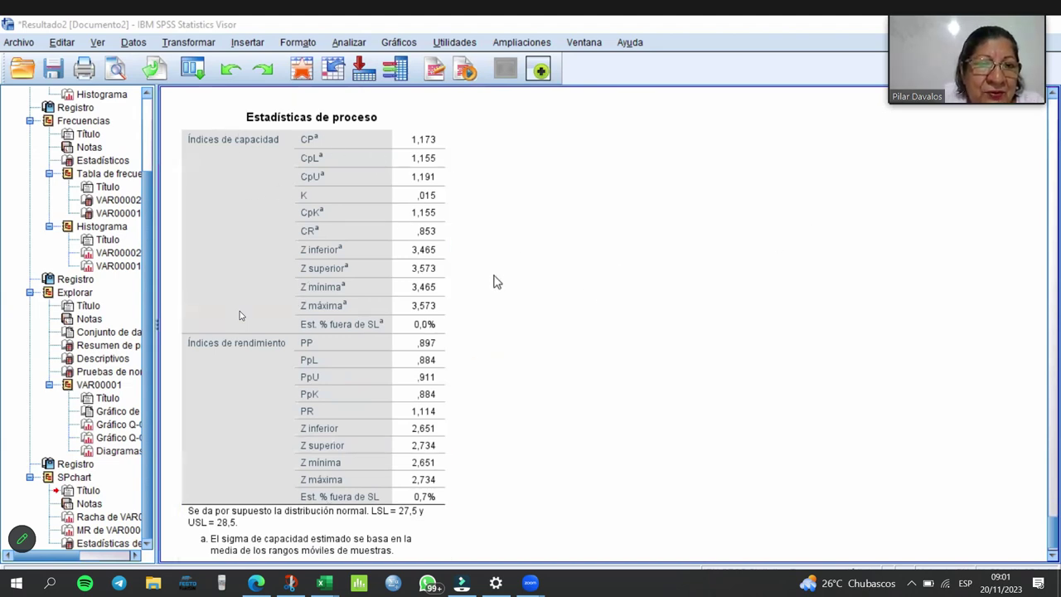
{"action": "left_click", "coordinate": [379, 147]}
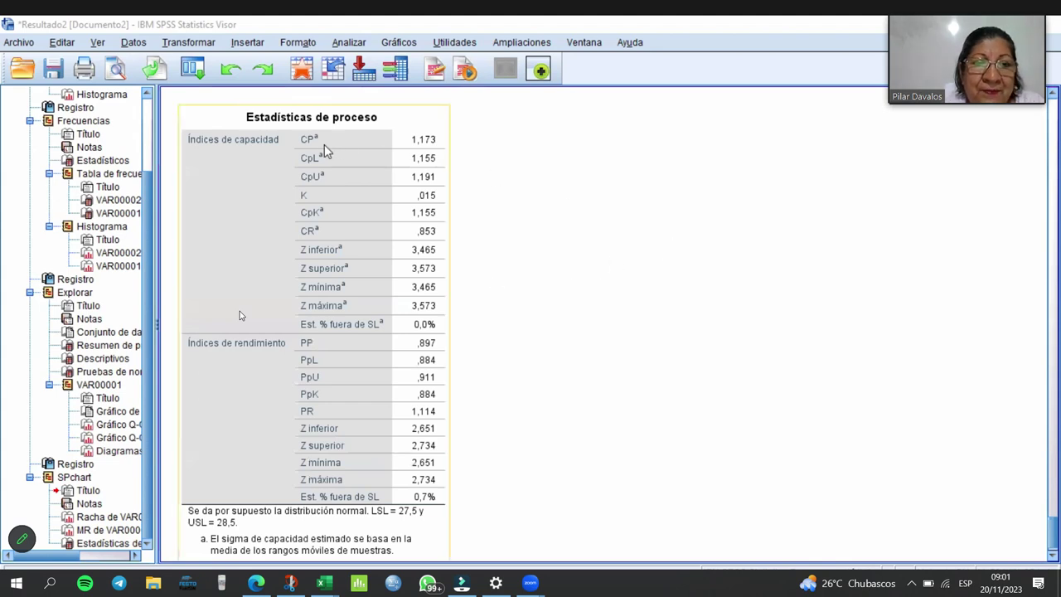
{"action": "left_click", "coordinate": [453, 152]}
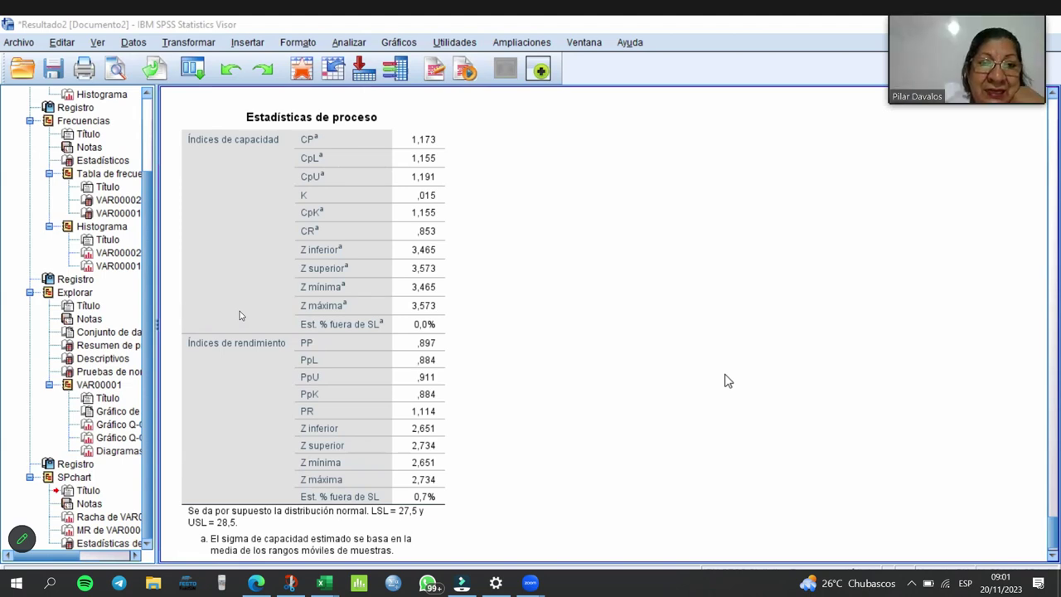
{"action": "left_click", "coordinate": [419, 158]}
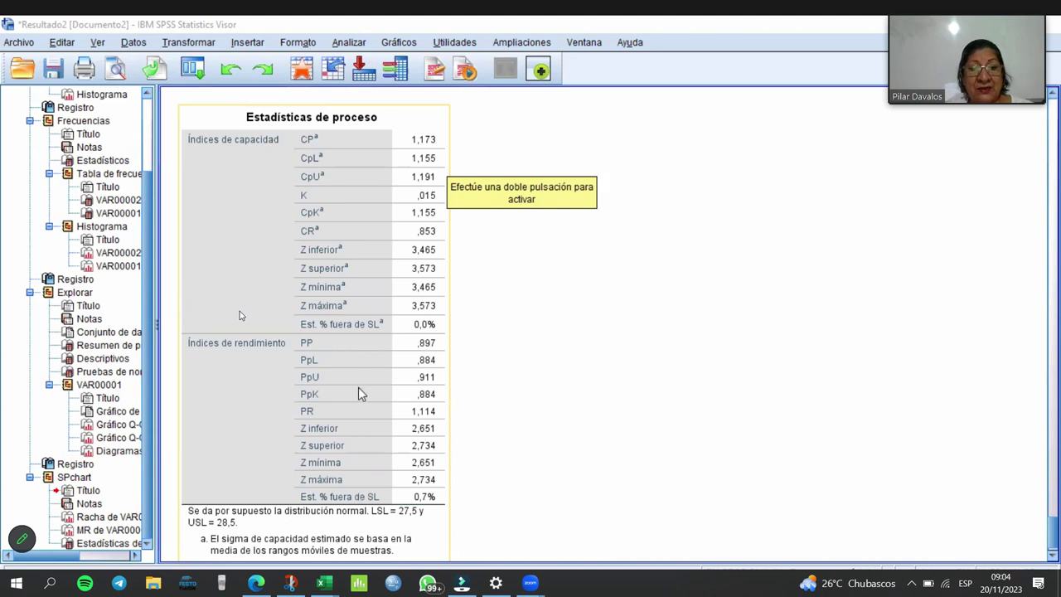
Compare the capability indices with the performance indices in the Estadísticas de proceso table, including the Z values and estimated percentages outside specification.
{"action": "scroll", "coordinate": [359, 397], "scroll_direction": "down", "scroll_amount": 1}
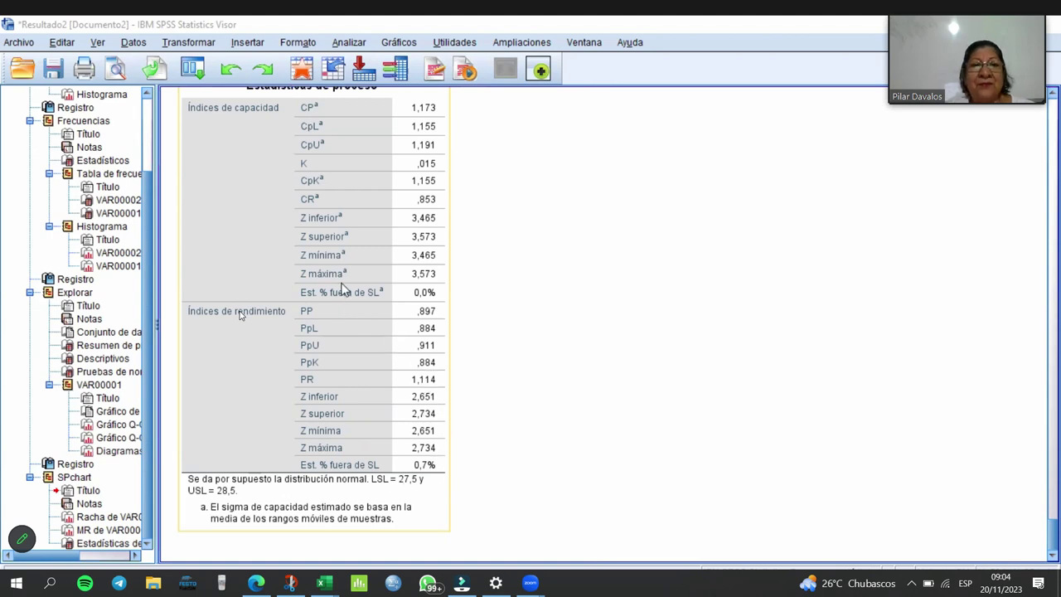
{"action": "scroll", "coordinate": [346, 294], "scroll_direction": "up", "scroll_amount": 3}
{"action": "scroll", "coordinate": [346, 295], "scroll_direction": "down", "scroll_amount": 3}
{"action": "scroll", "coordinate": [346, 310], "scroll_direction": "up", "scroll_amount": 3}
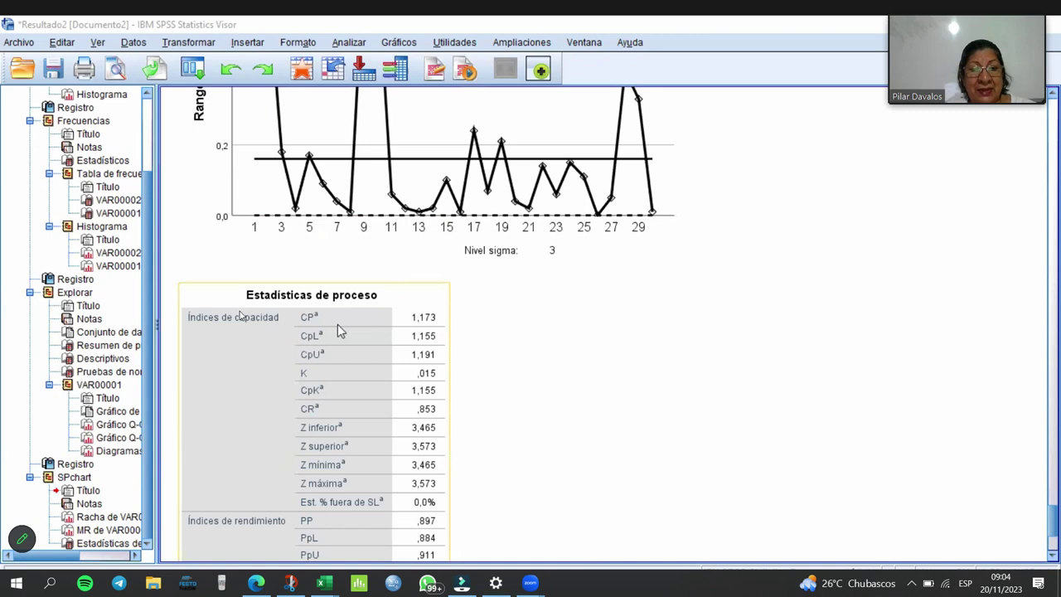
{"action": "scroll", "coordinate": [403, 388], "scroll_direction": "down", "scroll_amount": 1}
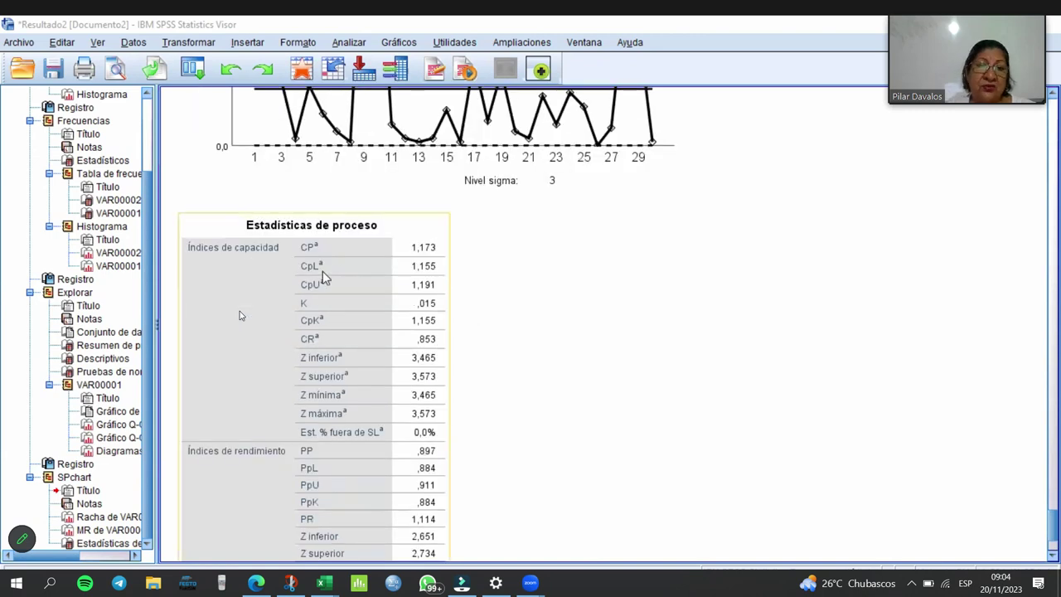
{"action": "left_click", "coordinate": [585, 302]}
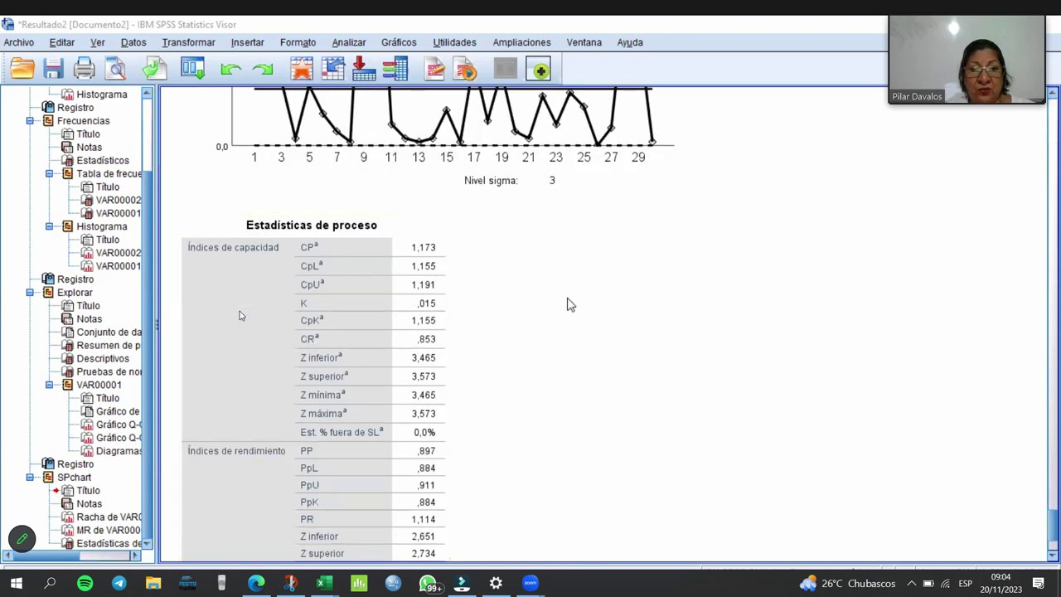
{"action": "left_click", "coordinate": [440, 322]}
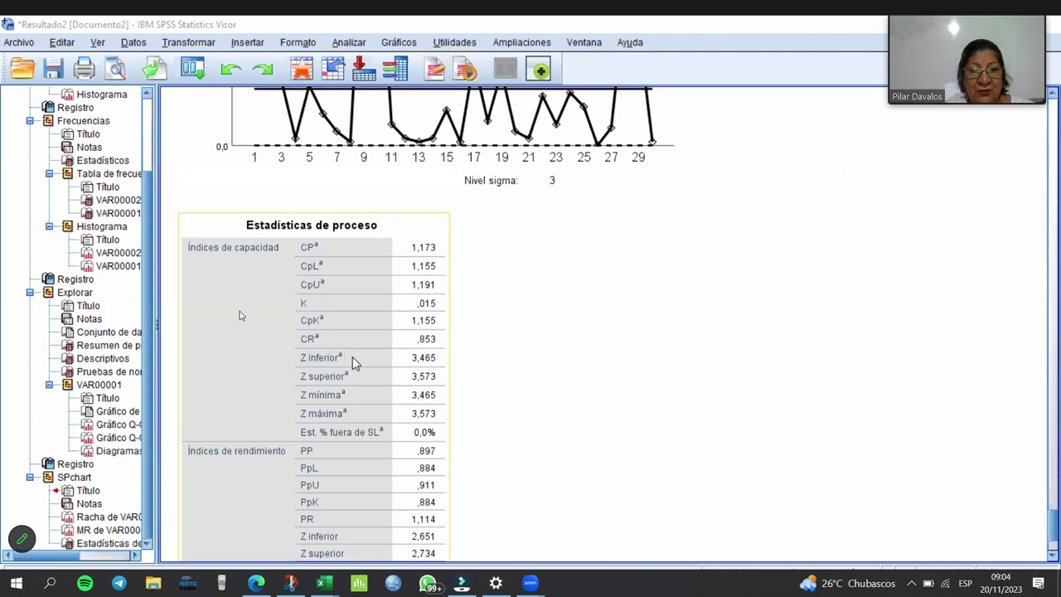
{"action": "left_click", "coordinate": [488, 306]}
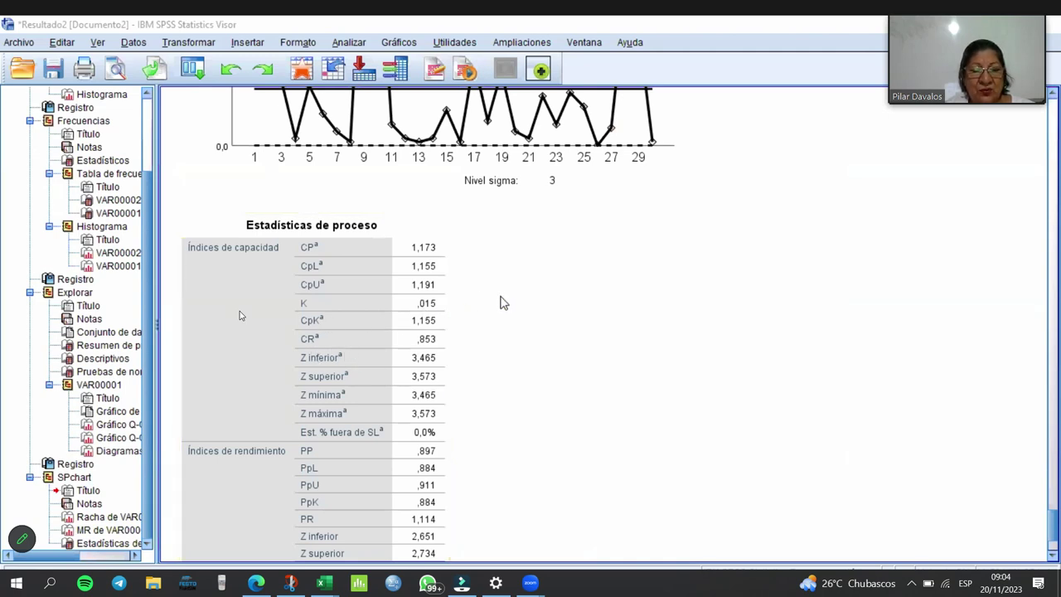
{"action": "left_click", "coordinate": [445, 355]}
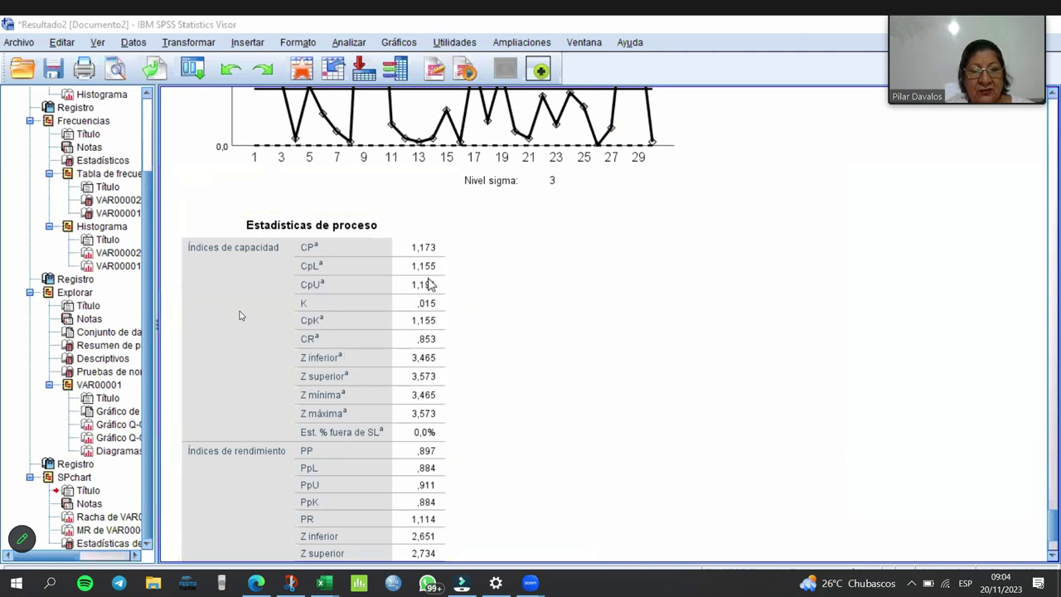
{"action": "key", "text": "Escape"}
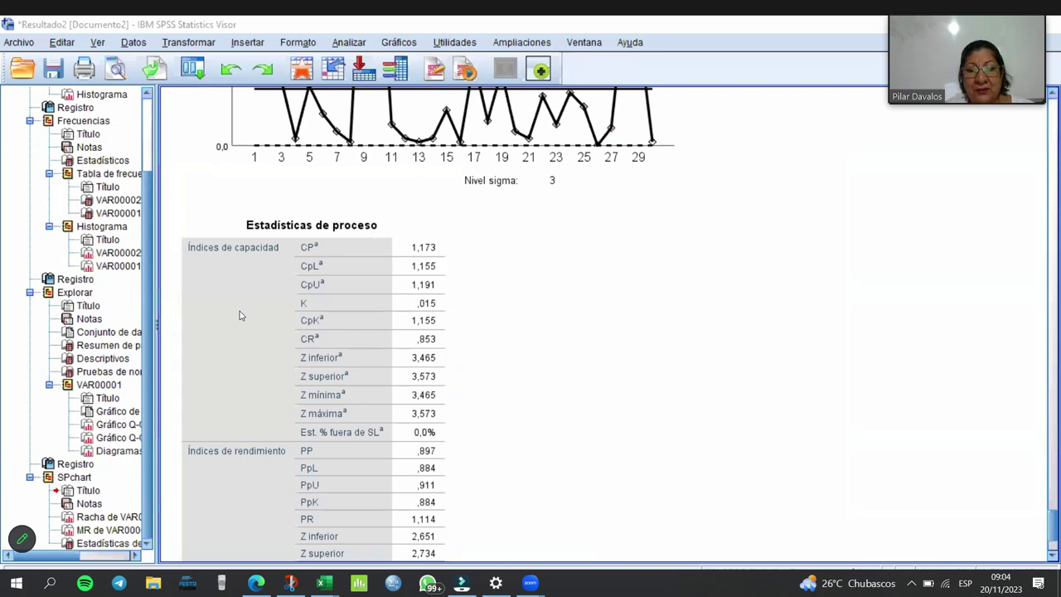
{"action": "scroll", "coordinate": [692, 385], "scroll_direction": "down", "scroll_amount": 3}
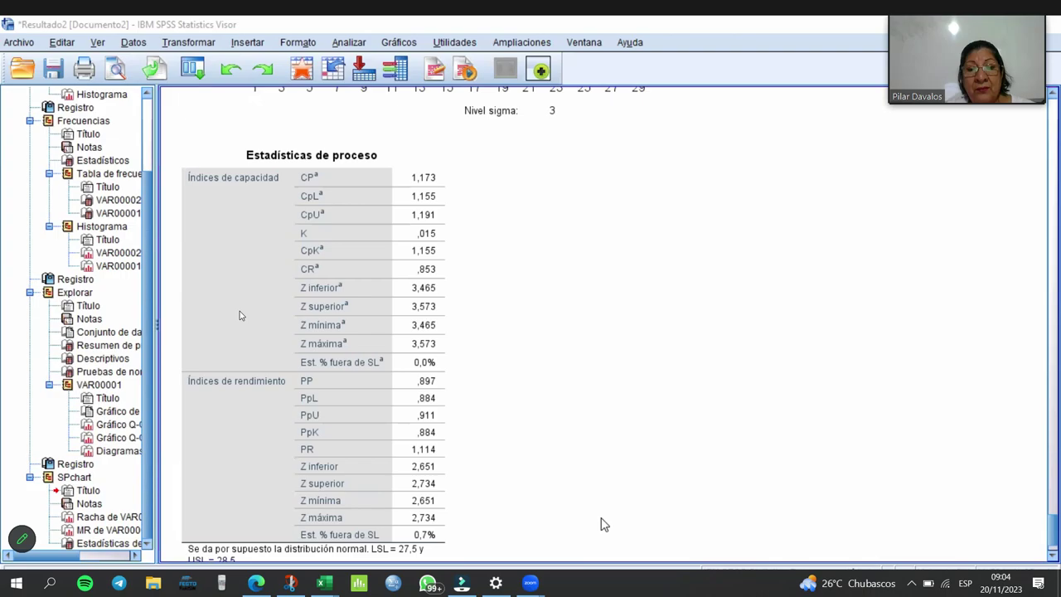
Switch to the SlideShare presentation "Unidad 2 indices de capacidad" in the browser and go back to slide 7 with the index formulas.
{"action": "key", "text": "alt+s"}
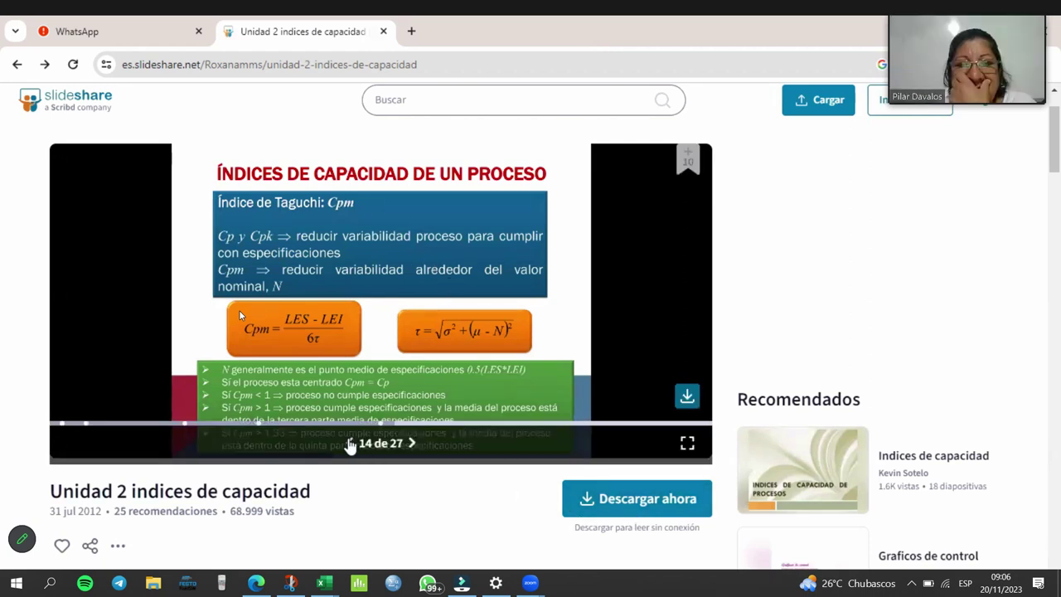
{"action": "left_click", "coordinate": [351, 444]}
{"action": "left_click", "coordinate": [352, 443]}
{"action": "left_click", "coordinate": [351, 444]}
{"action": "left_click", "coordinate": [351, 443]}
{"action": "left_click", "coordinate": [352, 443]}
{"action": "left_click", "coordinate": [352, 444]}
{"action": "left_click", "coordinate": [353, 444]}
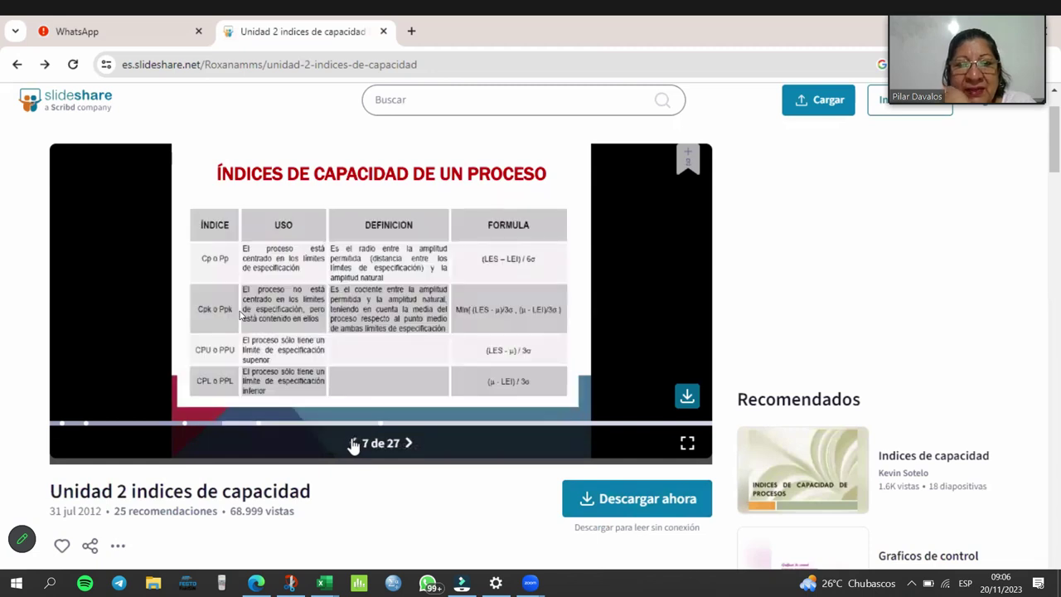
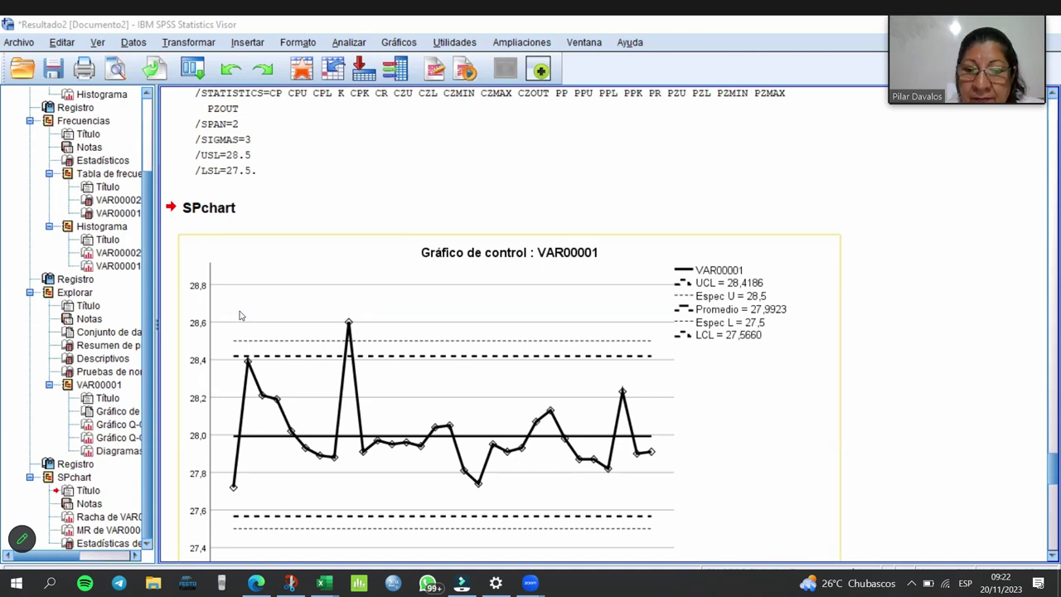
In the ejemplo 15 calidad dataset, define an Individuos, rango móvil control chart with cases as units and peso de las preformas as process measurement.
{"action": "scroll", "coordinate": [239, 314], "scroll_direction": "down", "scroll_amount": 15}
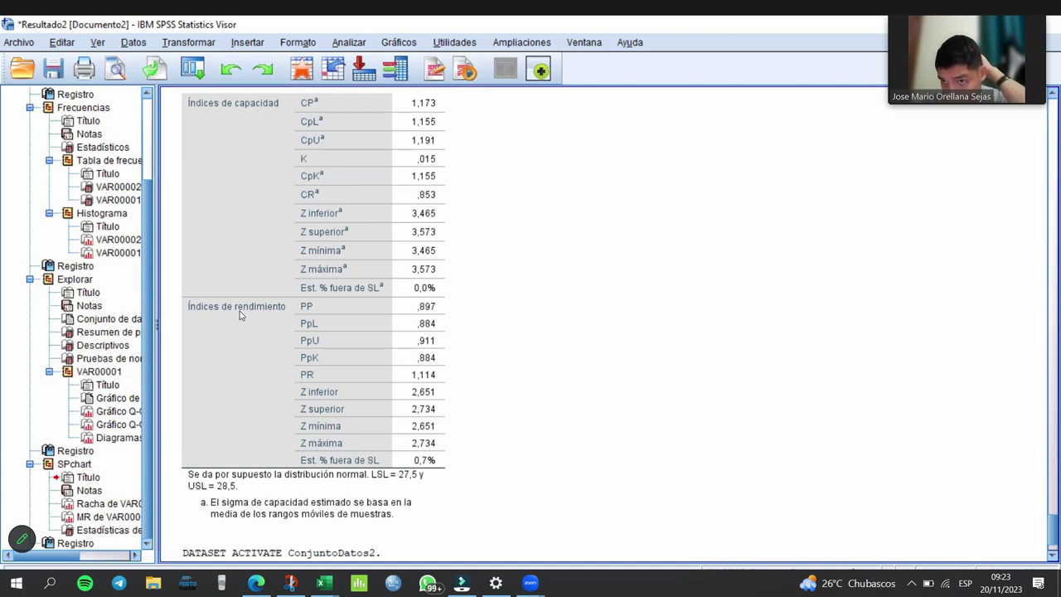
{"action": "key", "text": "alt+s"}
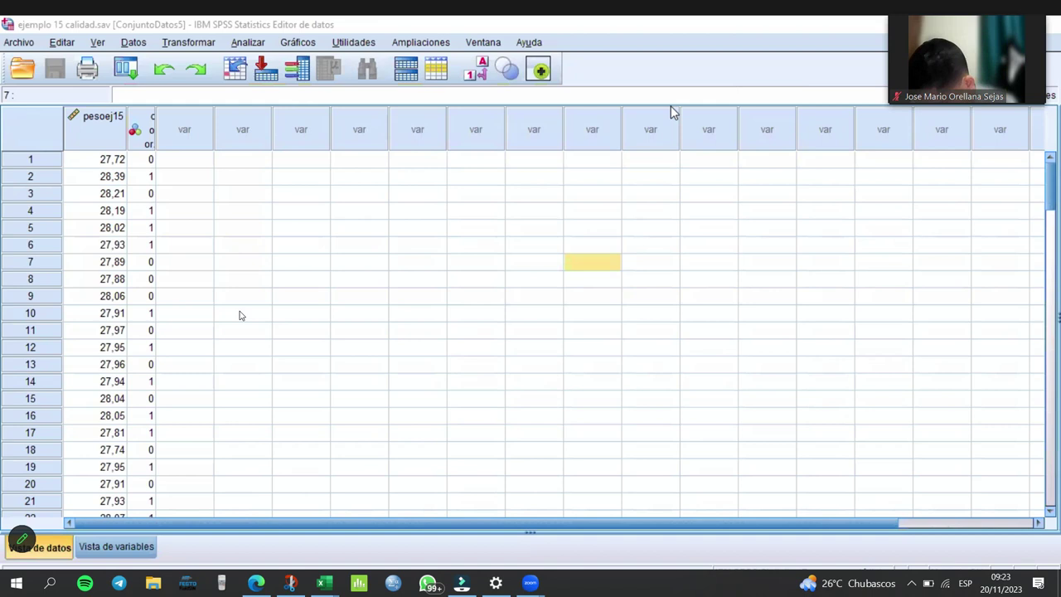
{"action": "left_click", "coordinate": [248, 43]}
{"action": "mouse_move", "coordinate": [346, 481]}
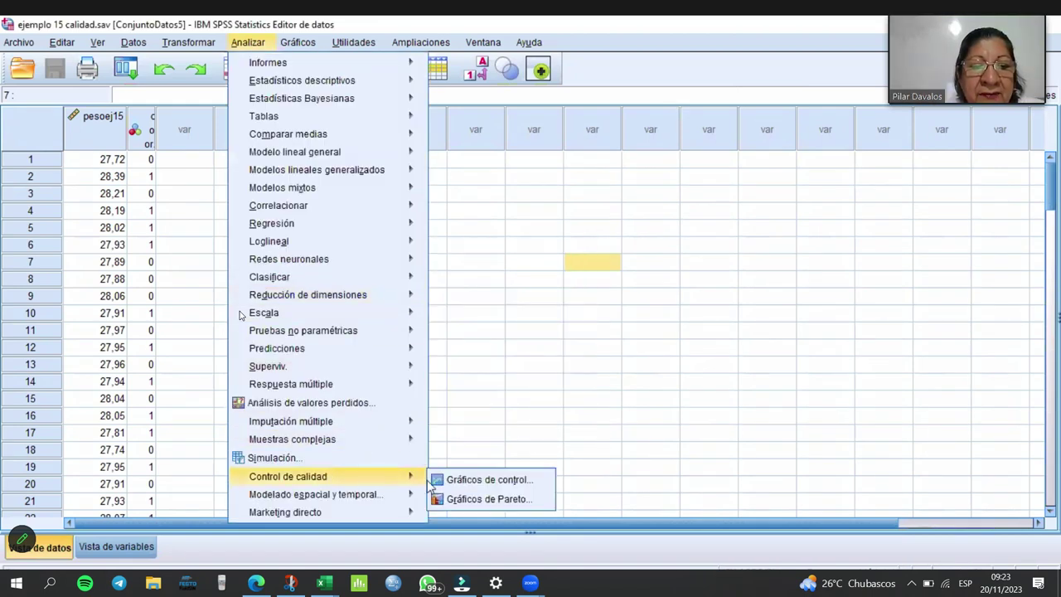
{"action": "left_click", "coordinate": [487, 481]}
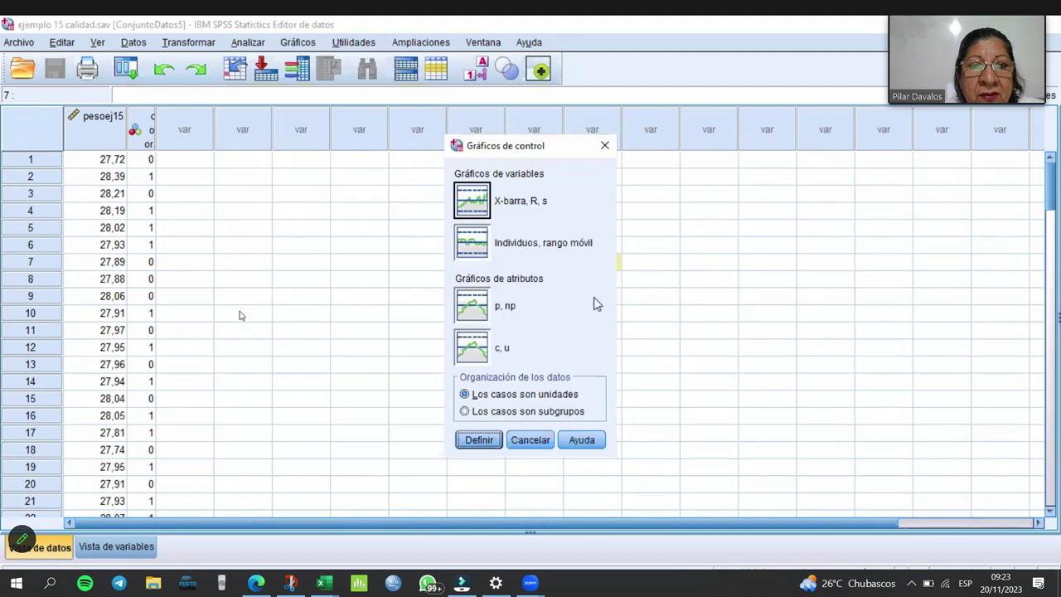
{"action": "left_click", "coordinate": [474, 242]}
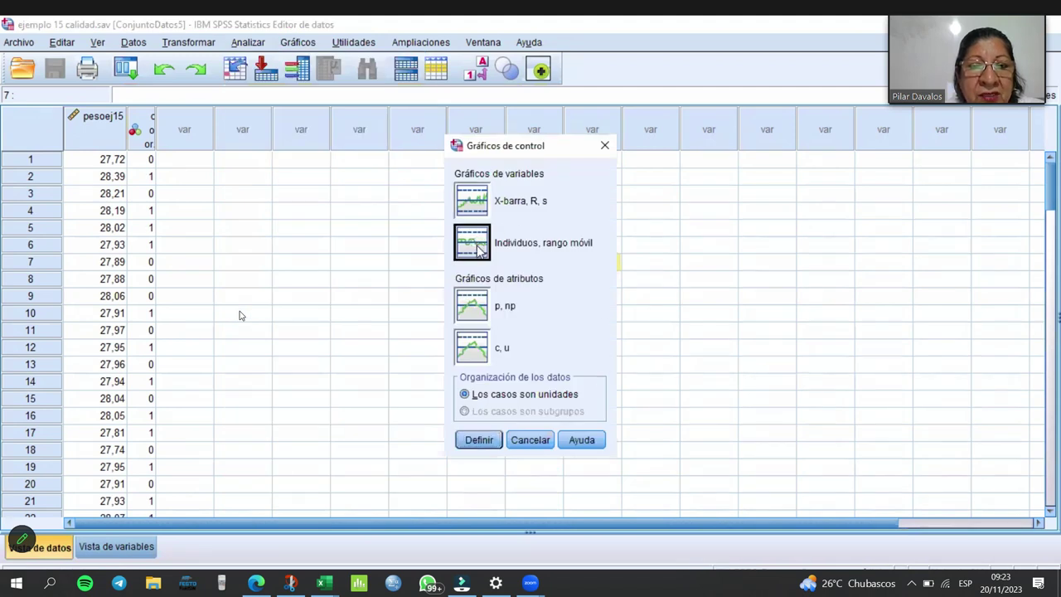
{"action": "left_click", "coordinate": [465, 395]}
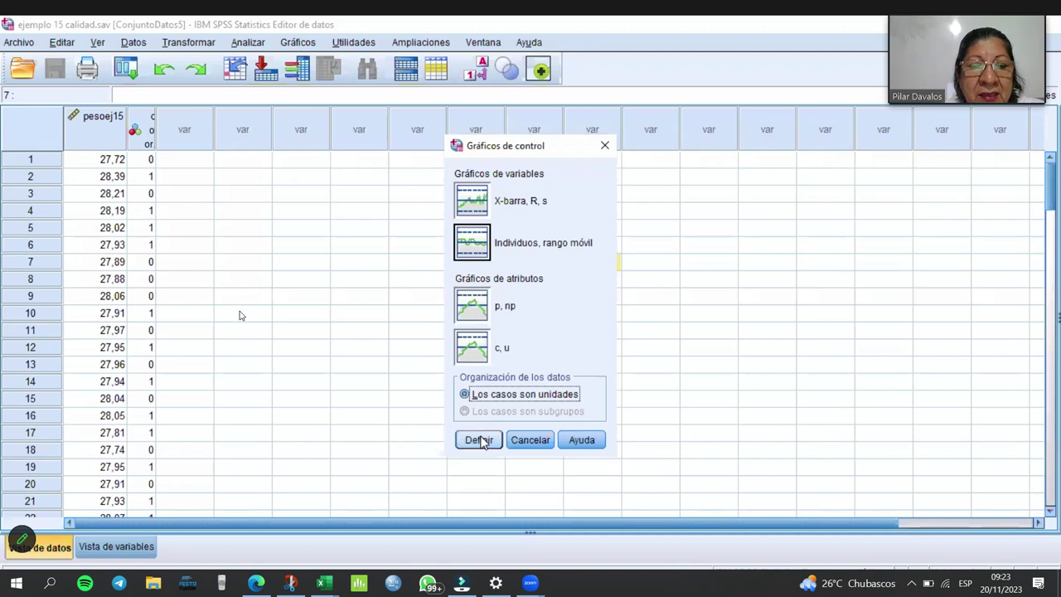
{"action": "left_click", "coordinate": [480, 440]}
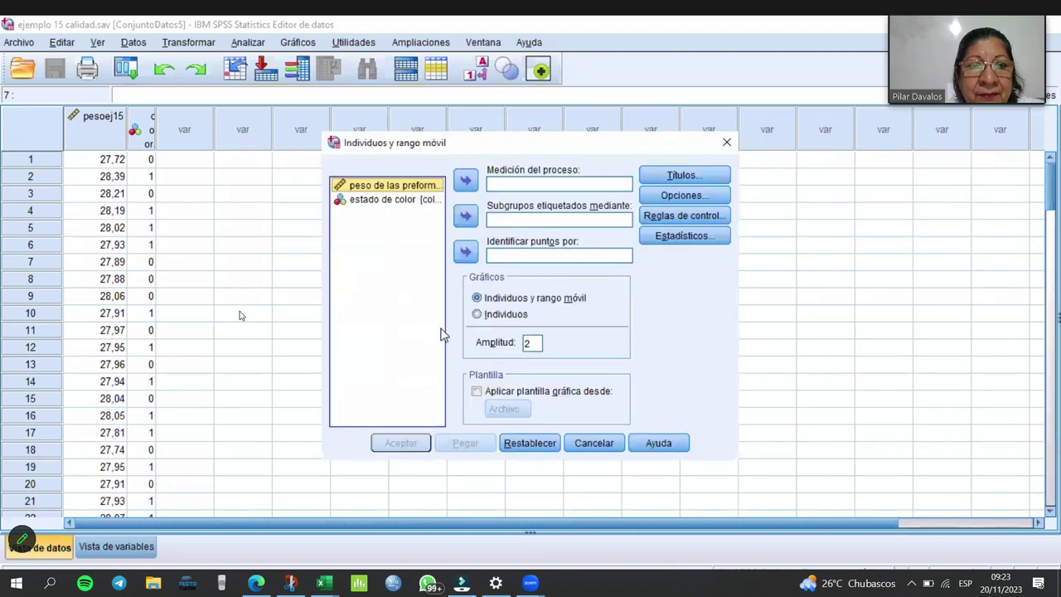
{"action": "left_click", "coordinate": [466, 182]}
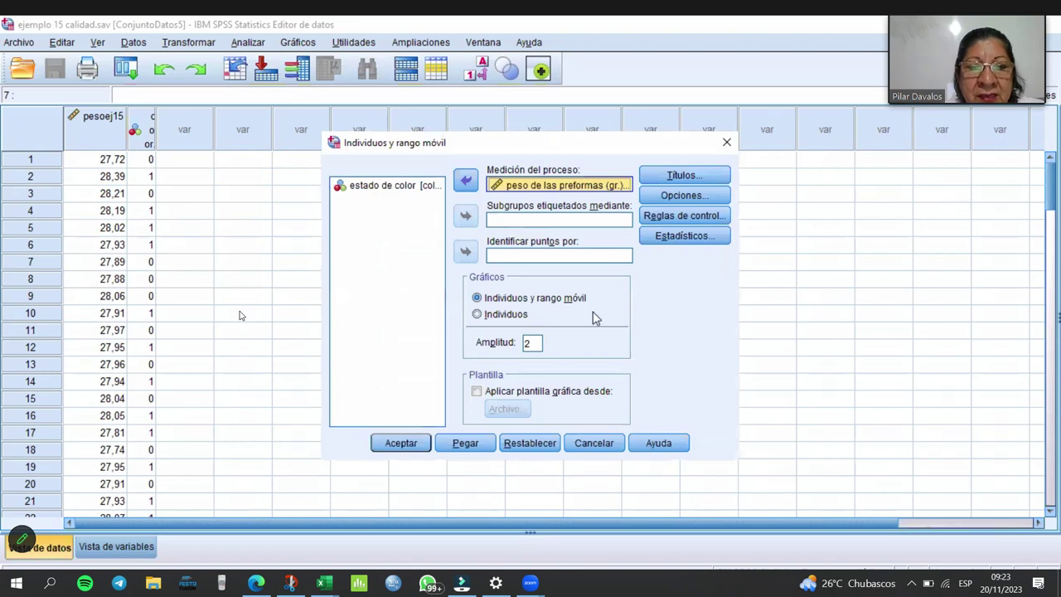
Set the preform weight chart's specification limits to 28,5 upper and 27,5 lower in its statistics settings.
{"action": "left_click", "coordinate": [683, 236]}
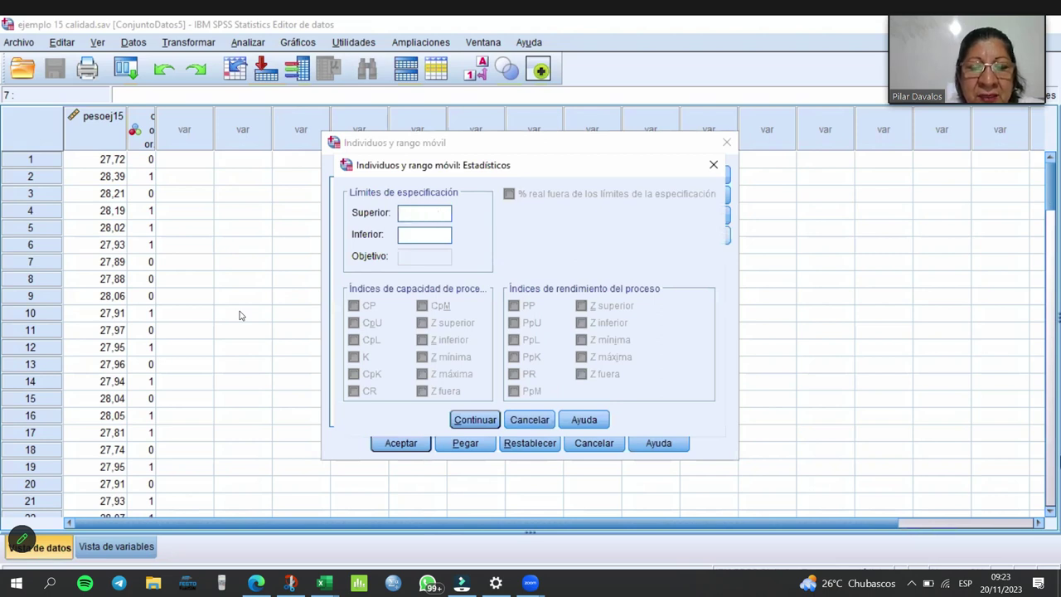
{"action": "type", "text": "28"}
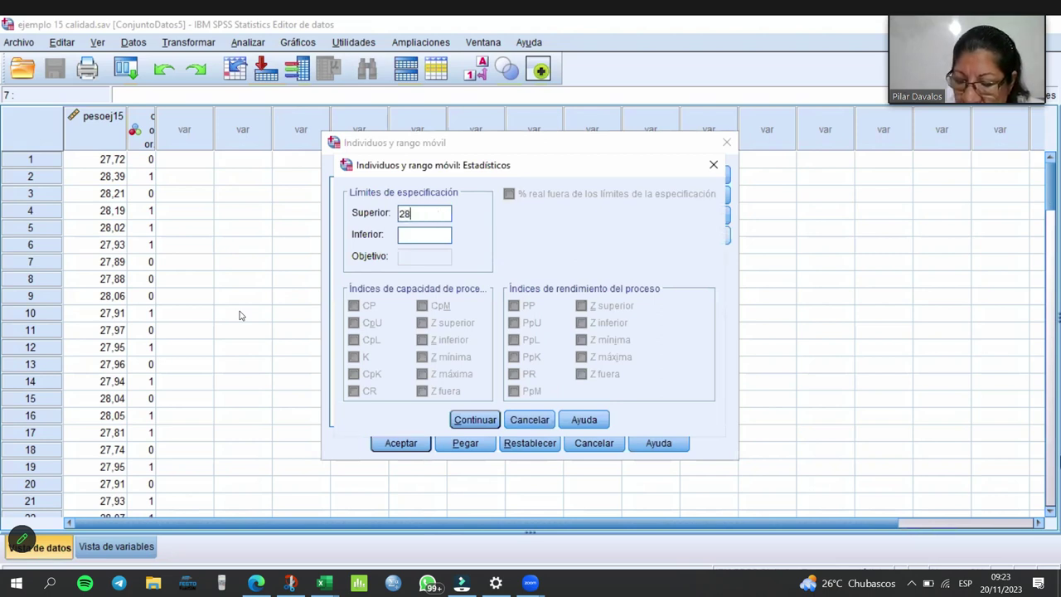
{"action": "type", "text": ".5"}
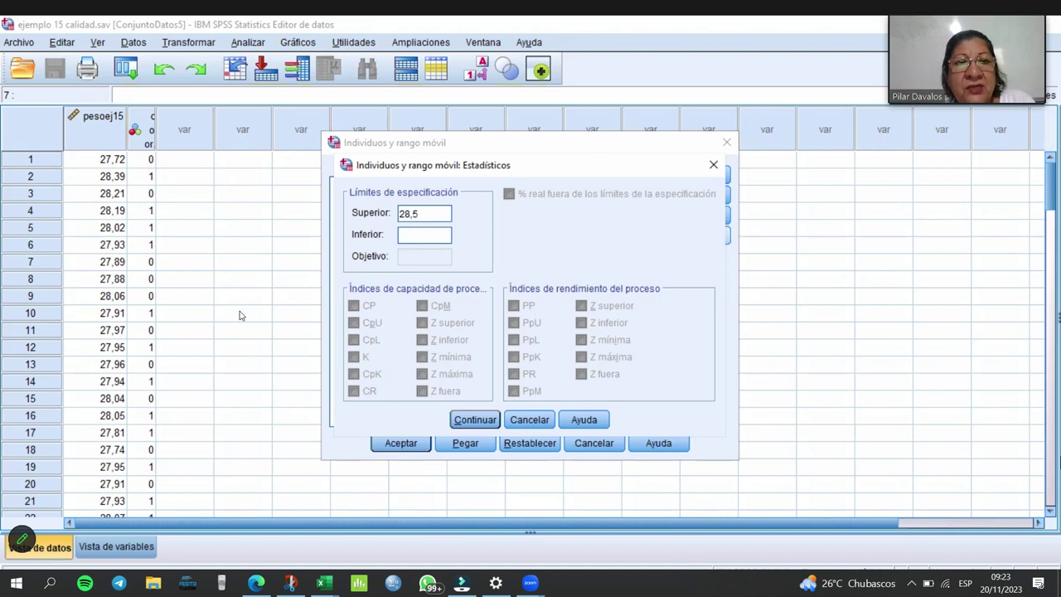
{"action": "left_click", "coordinate": [428, 237]}
{"action": "type", "text": "27,5"}
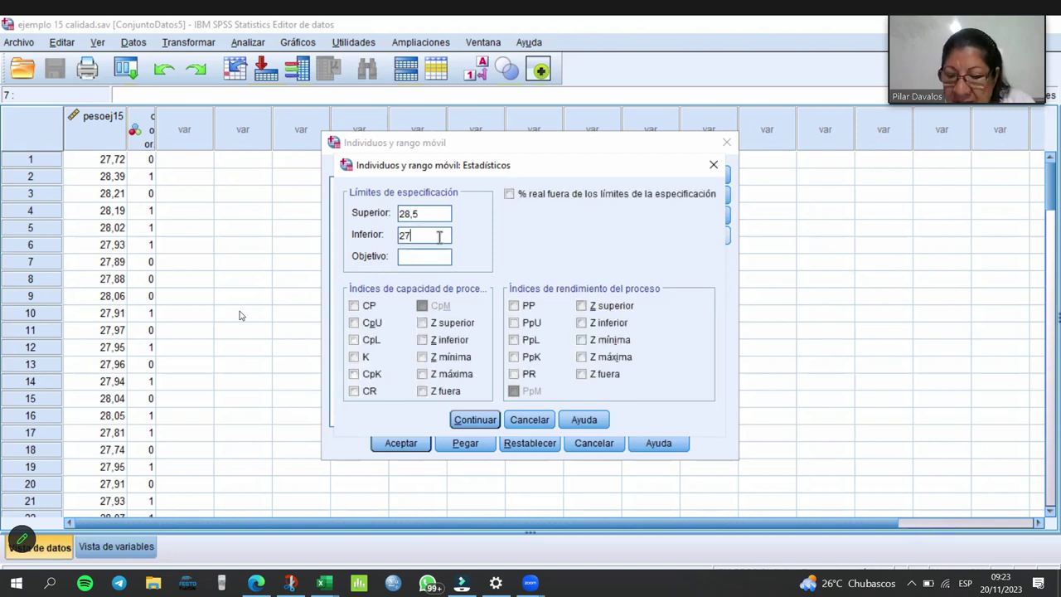
Set the process target (Objetivo) for the preform weight chart to 28.
{"action": "left_click", "coordinate": [436, 258]}
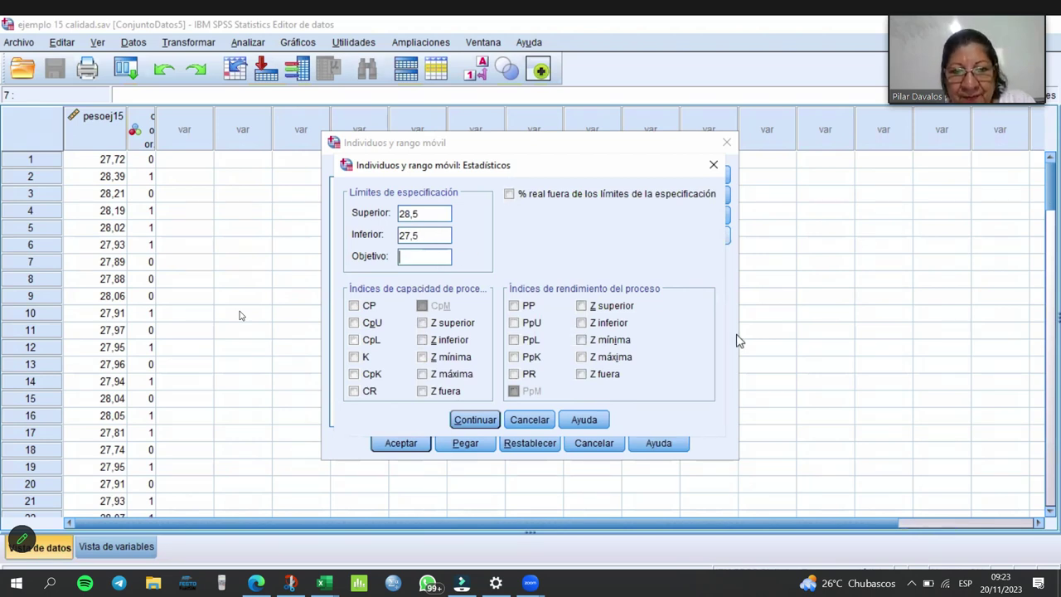
{"action": "type", "text": "28"}
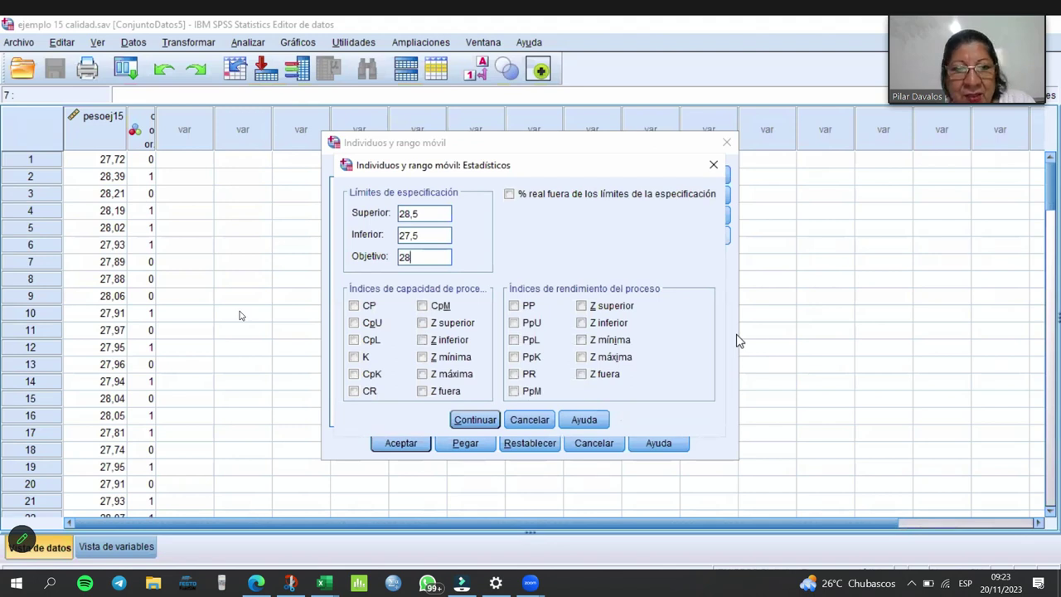
{"action": "key", "text": "BackSpace"}
{"action": "key", "text": "BackSpace"}
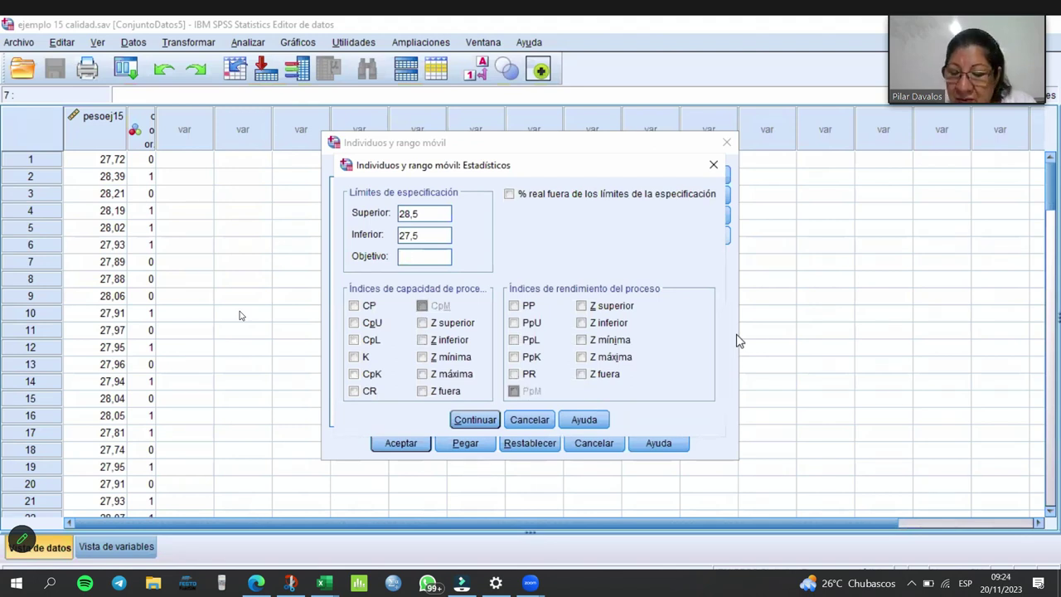
{"action": "type", "text": "28"}
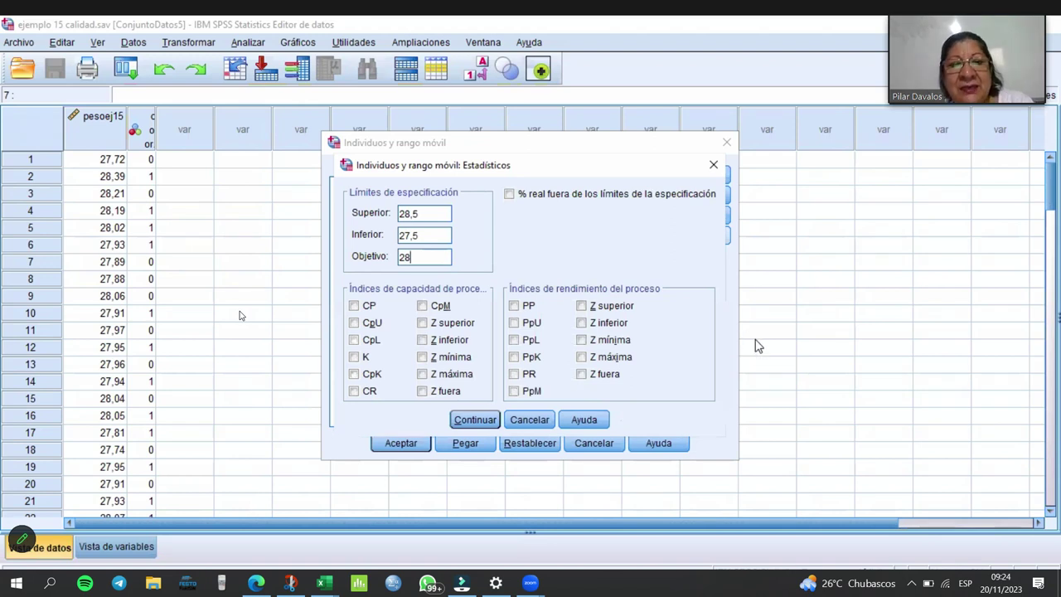
Generate the individuals and moving range charts for the preform weights and bring up the results output.
{"action": "left_click", "coordinate": [491, 422]}
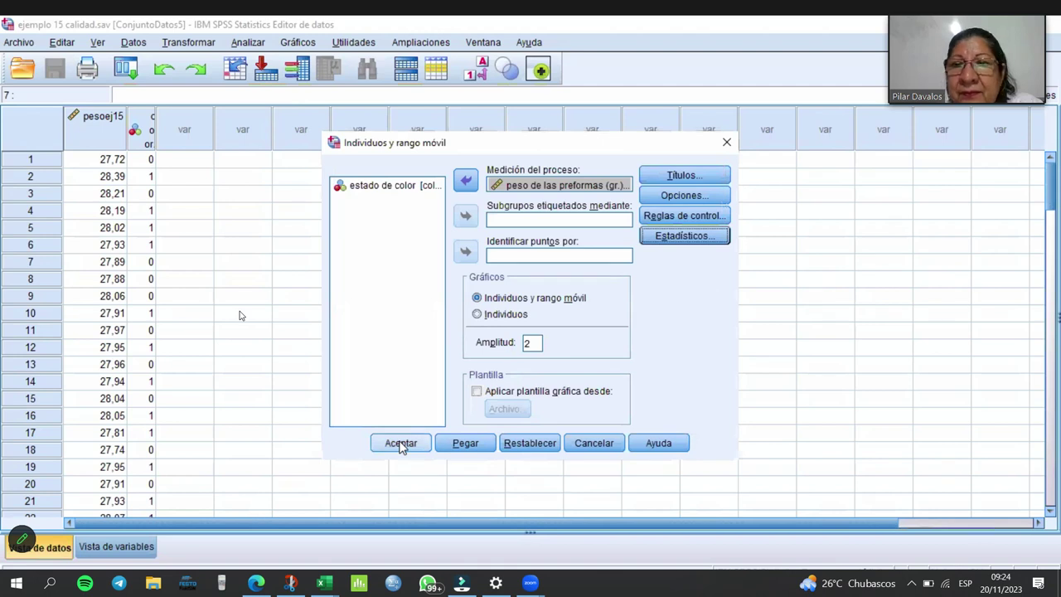
{"action": "left_click", "coordinate": [400, 444]}
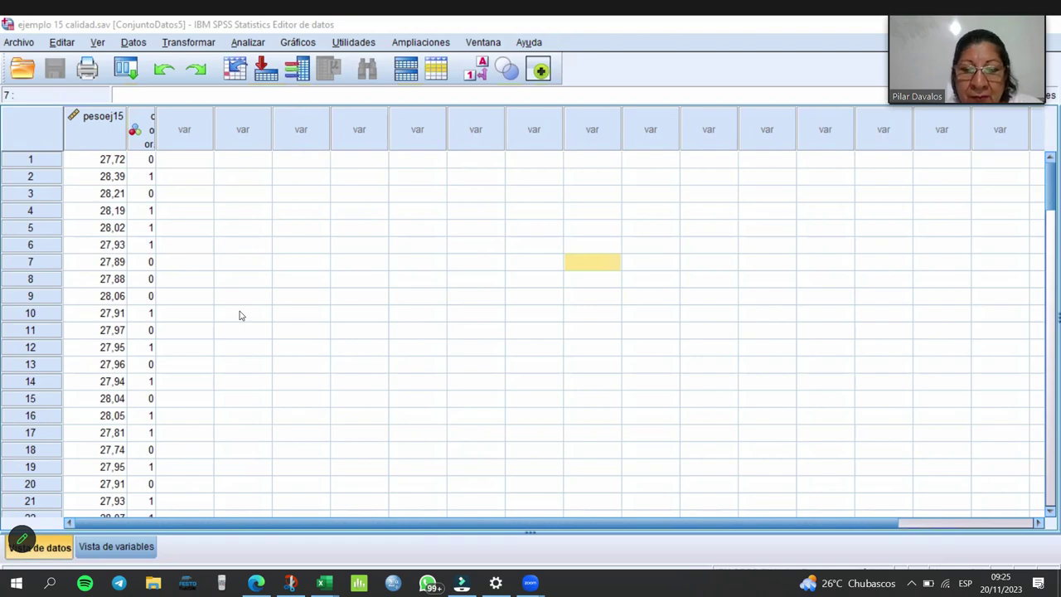
{"action": "key", "text": "alt+s"}
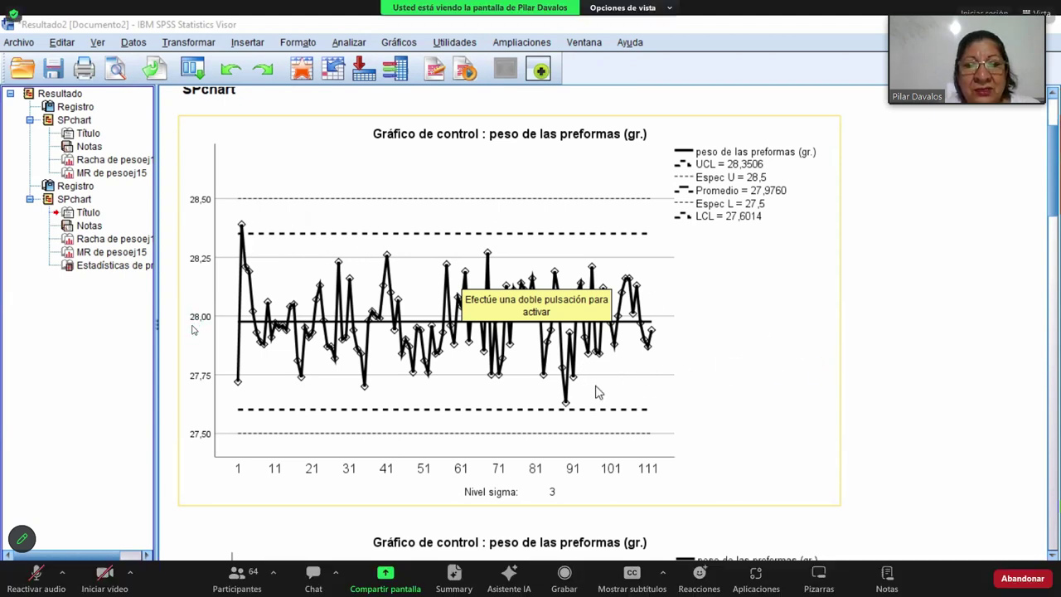
Examine the preform weight control charts, the SPCHART syntax and the capability indices in the Estadísticas de proceso table.
{"action": "scroll", "coordinate": [696, 375], "scroll_direction": "down", "scroll_amount": 5}
{"action": "scroll", "coordinate": [638, 375], "scroll_direction": "down", "scroll_amount": 3}
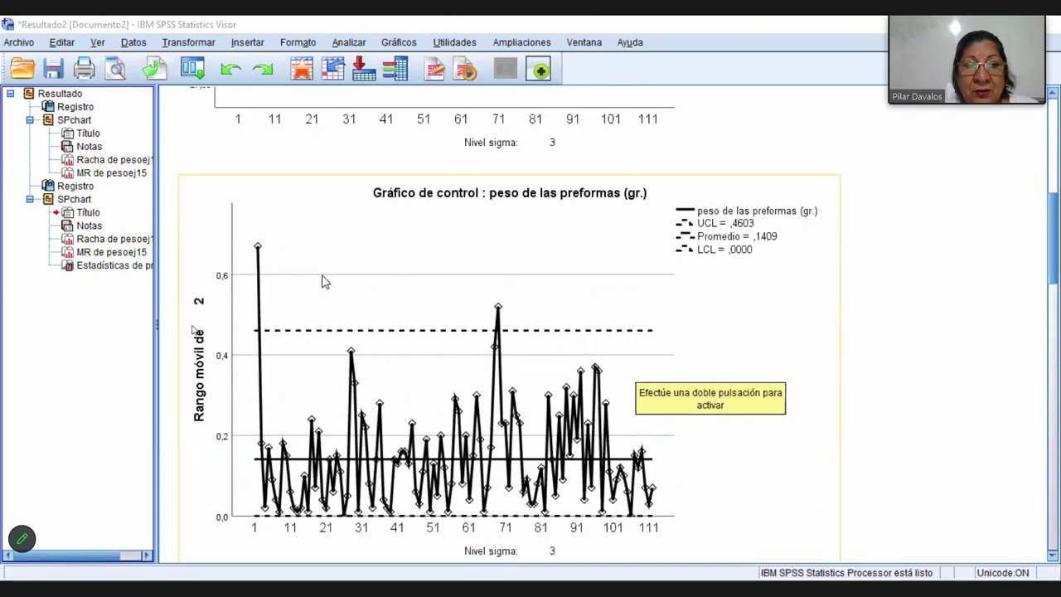
{"action": "scroll", "coordinate": [572, 365], "scroll_direction": "down", "scroll_amount": 7}
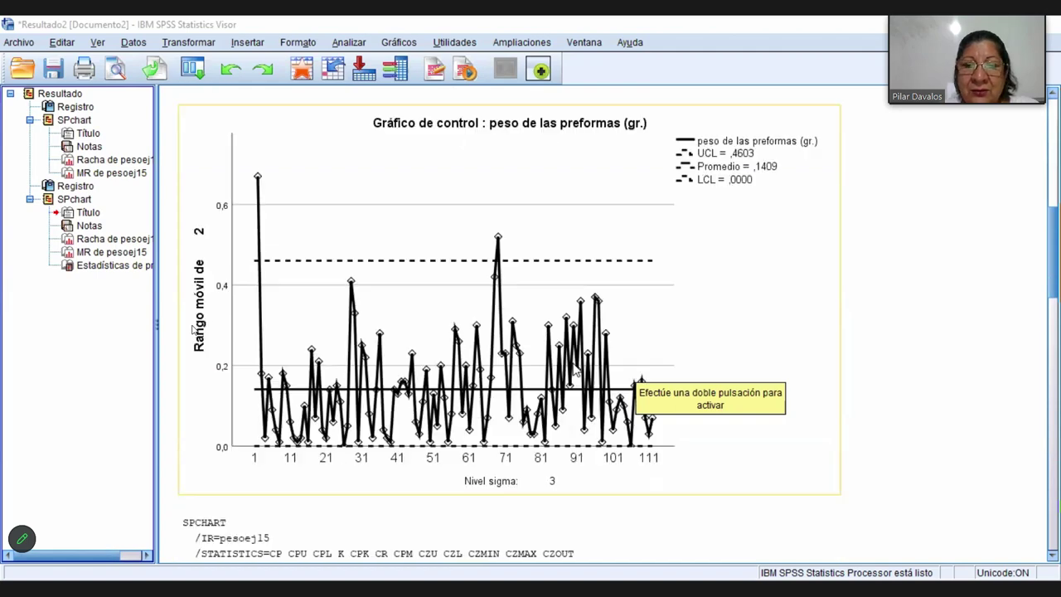
{"action": "scroll", "coordinate": [572, 365], "scroll_direction": "down", "scroll_amount": 13}
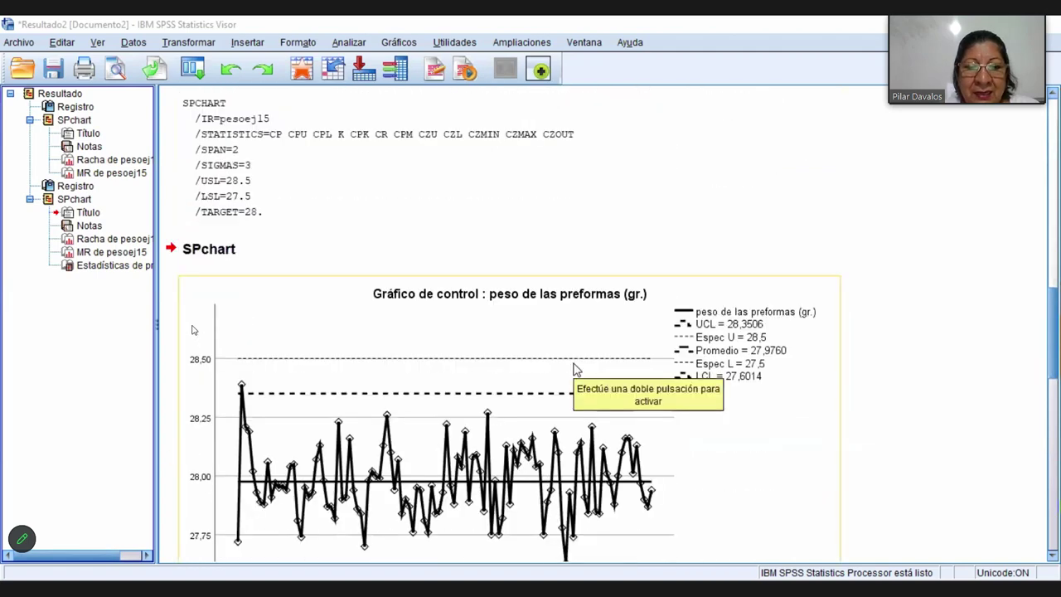
{"action": "scroll", "coordinate": [574, 368], "scroll_direction": "down", "scroll_amount": 5}
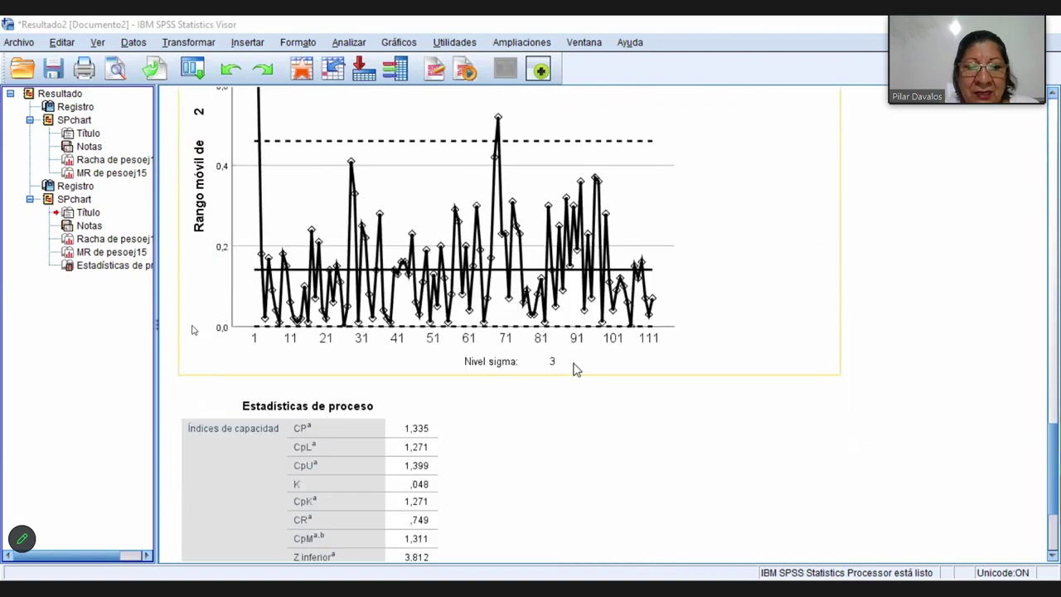
{"action": "left_click", "coordinate": [389, 292]}
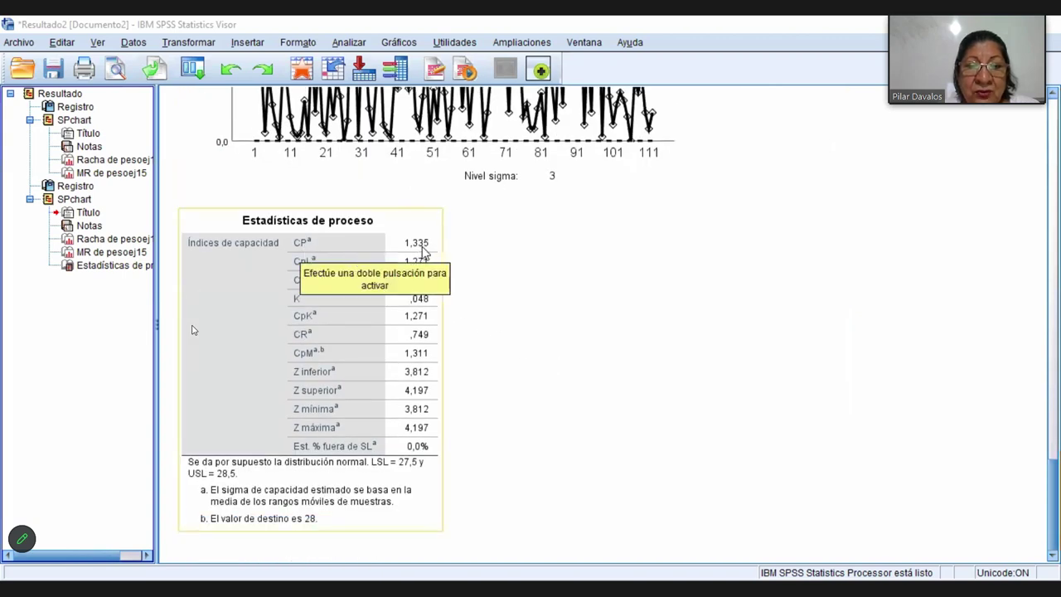
{"action": "left_click", "coordinate": [947, 338]}
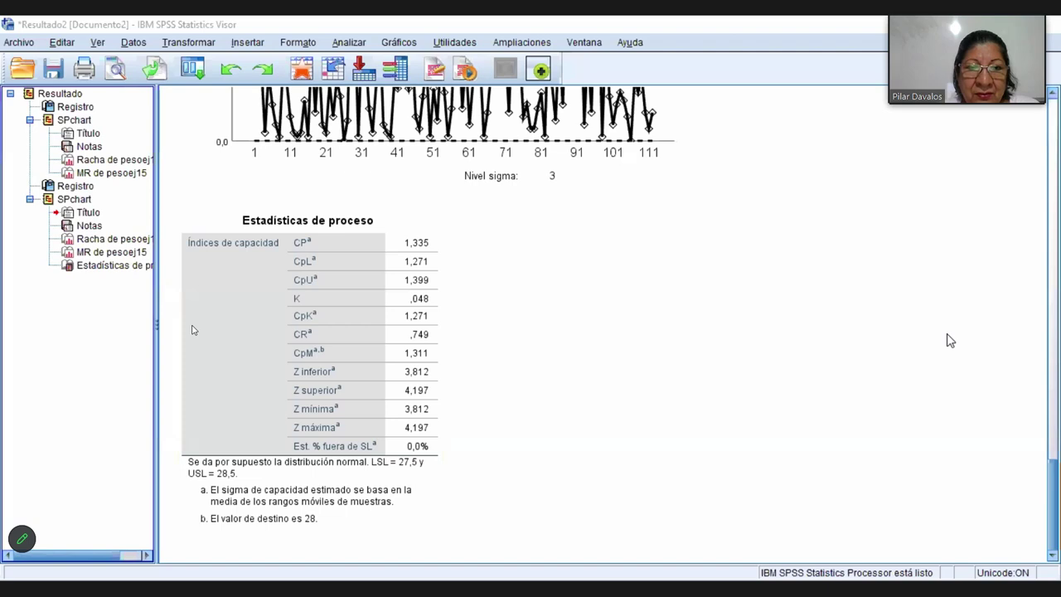